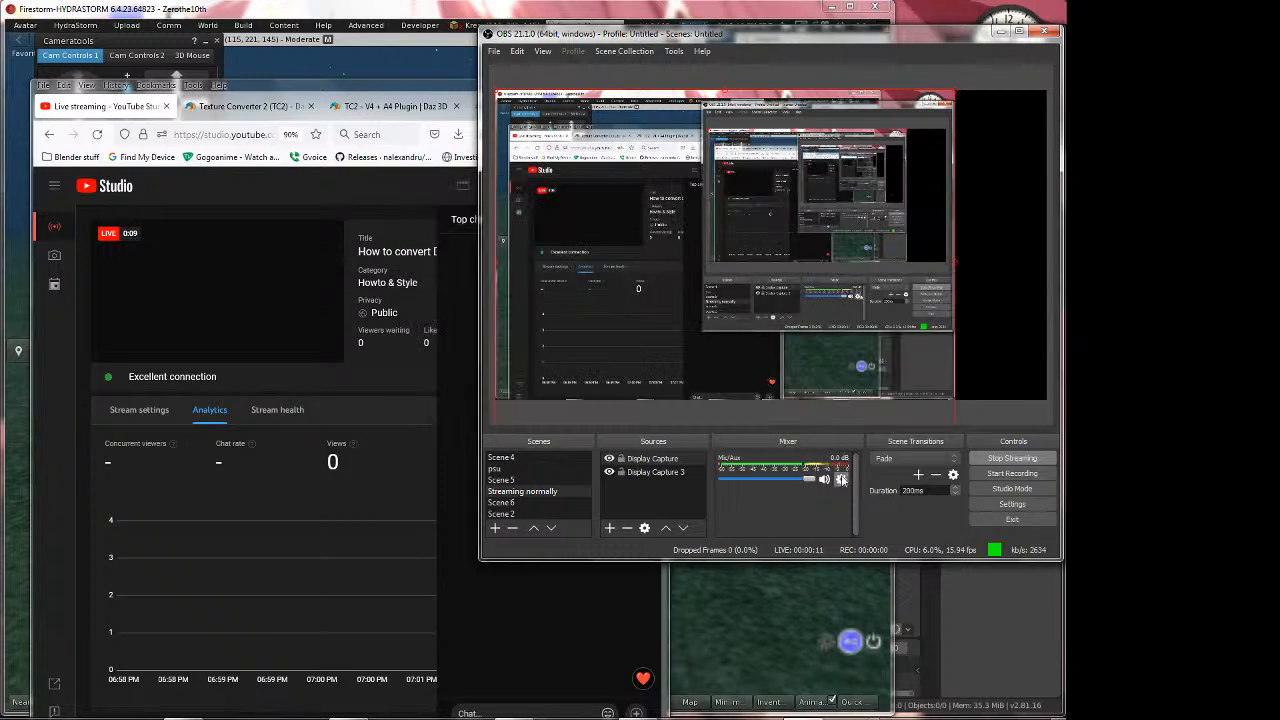
Set the Mic/Aux audio source's device to Microphone (7- USB PnP Audio Device)
click(883, 552)
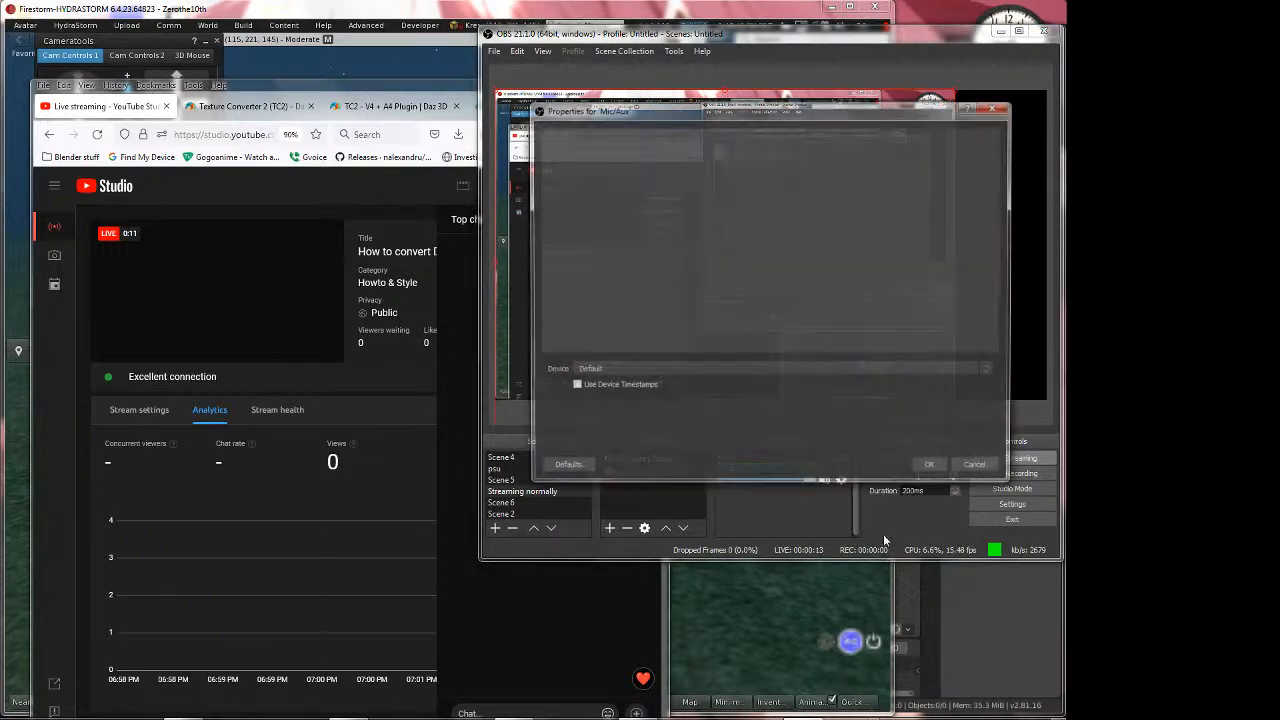
click(714, 371)
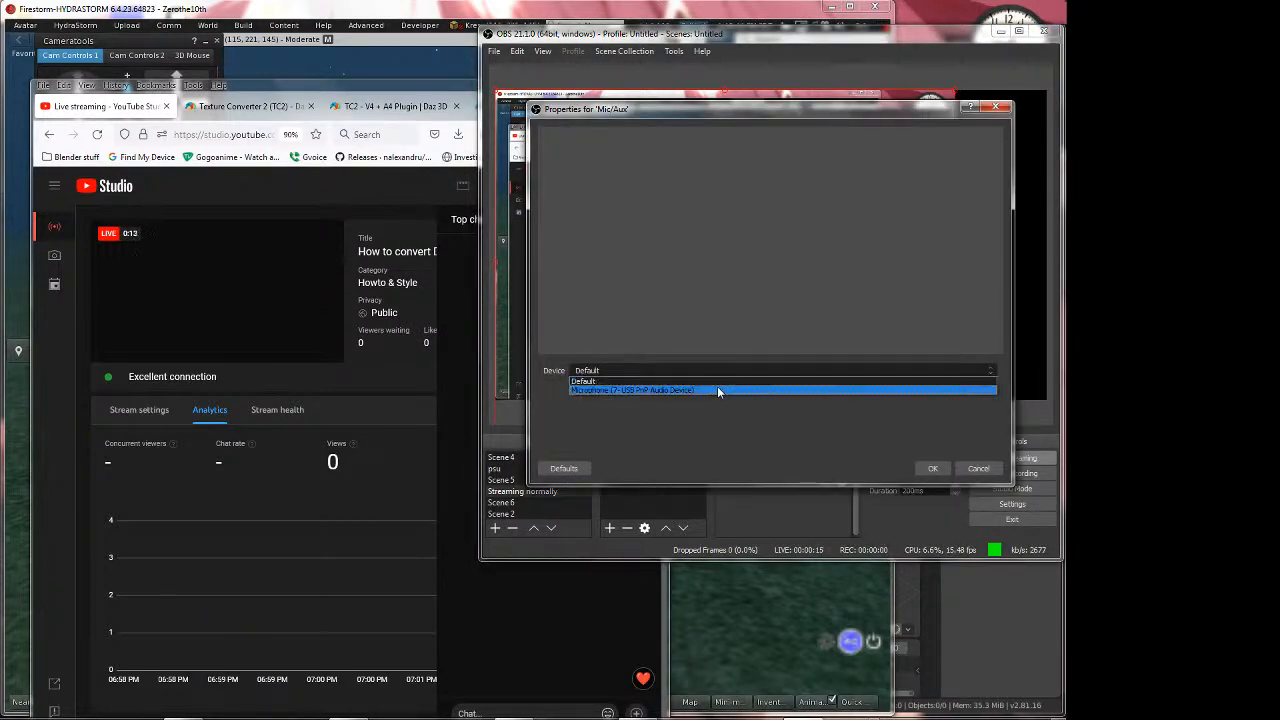
click(717, 390)
click(931, 469)
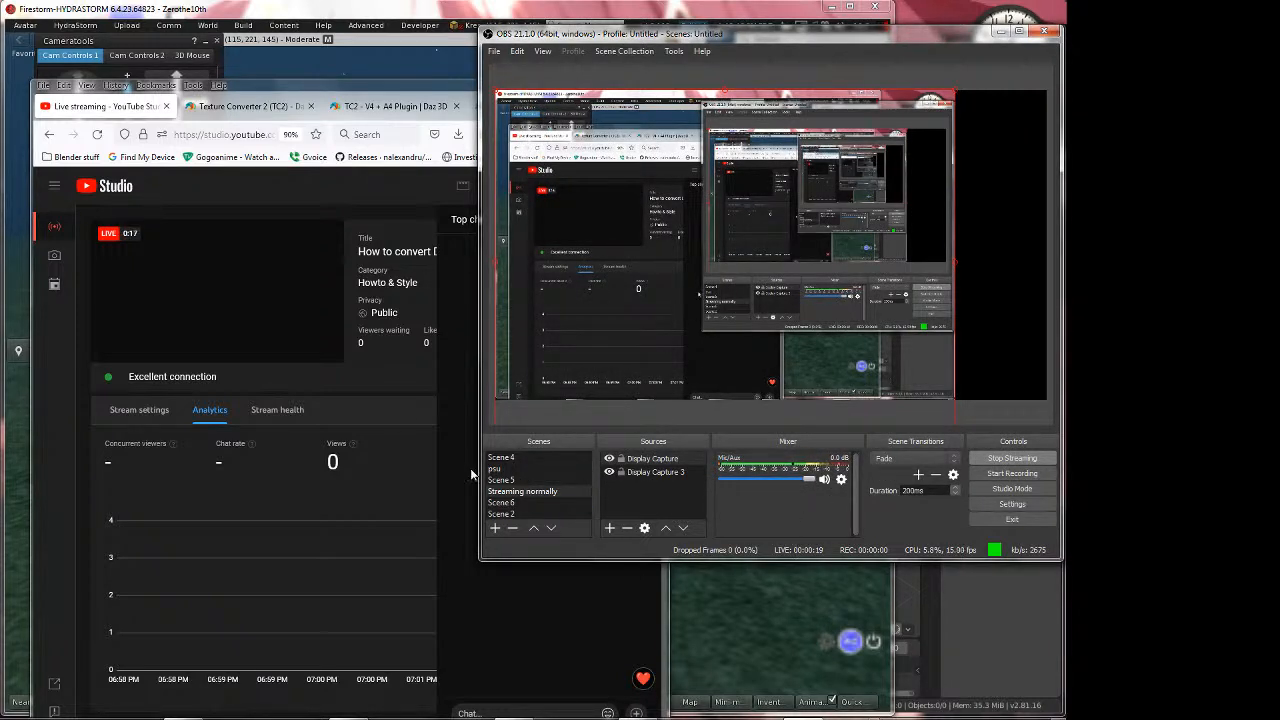
Check the display setting of the Display Capture source in the Streaming normally scene
click(392, 368)
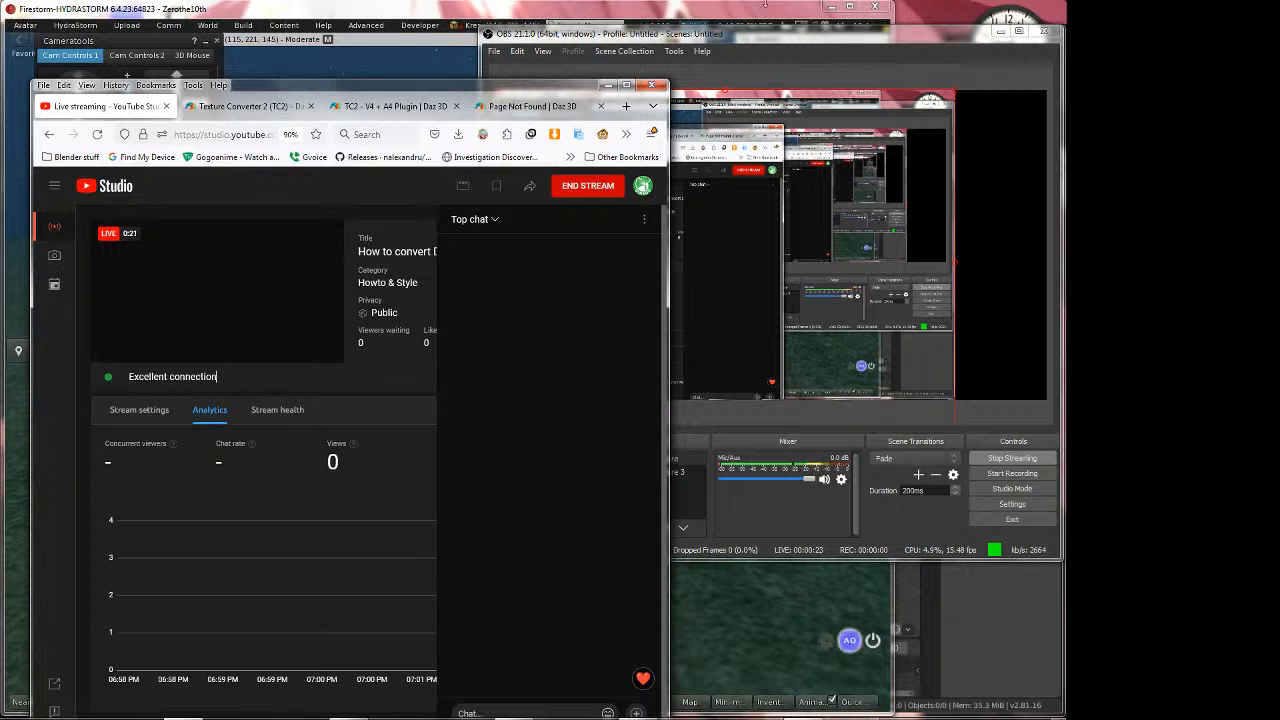
click(771, 312)
click(649, 477)
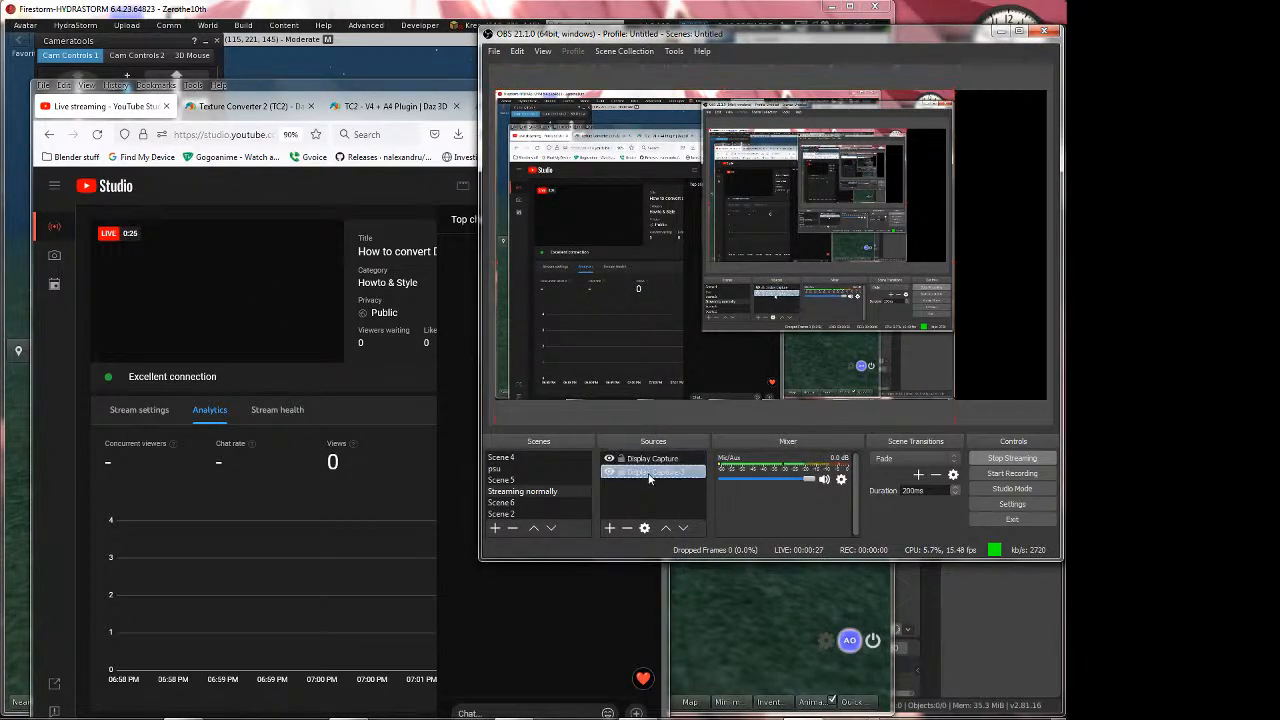
double_click(653, 460)
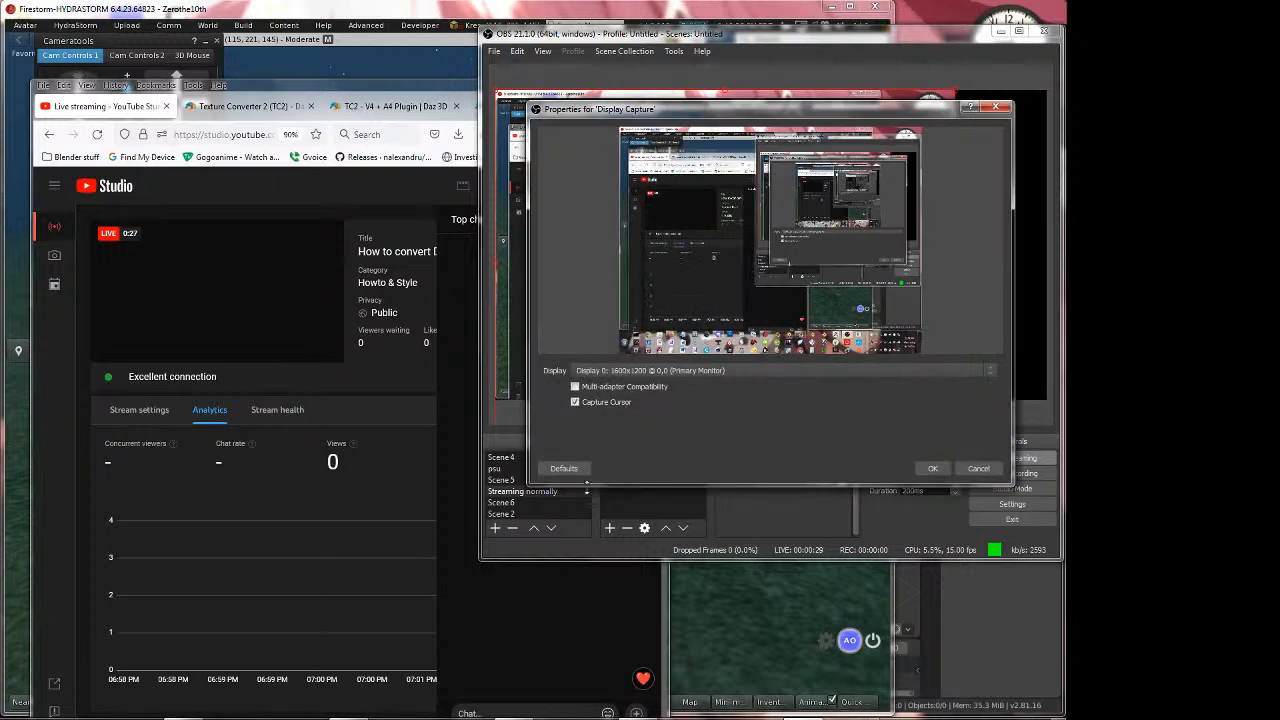
click(932, 468)
click(523, 493)
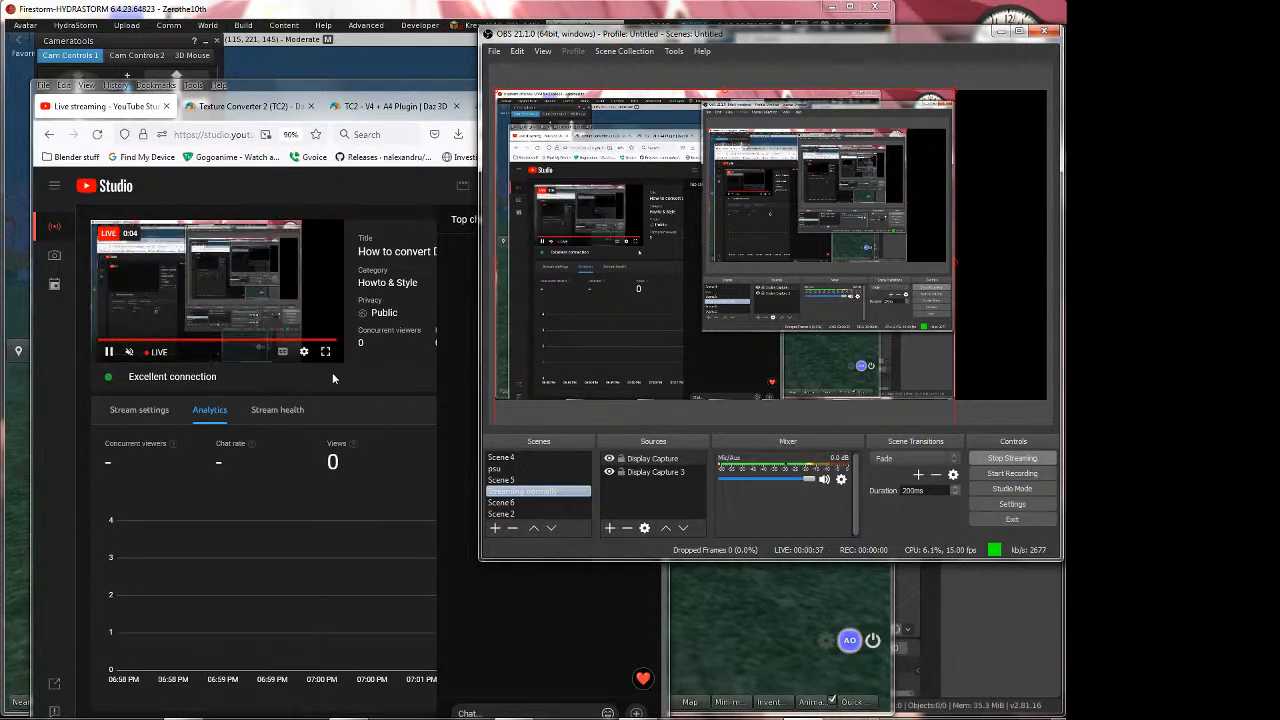
Minimise OBS and widen the YouTube Studio browser window to show the full stream dashboard and chat
click(1002, 31)
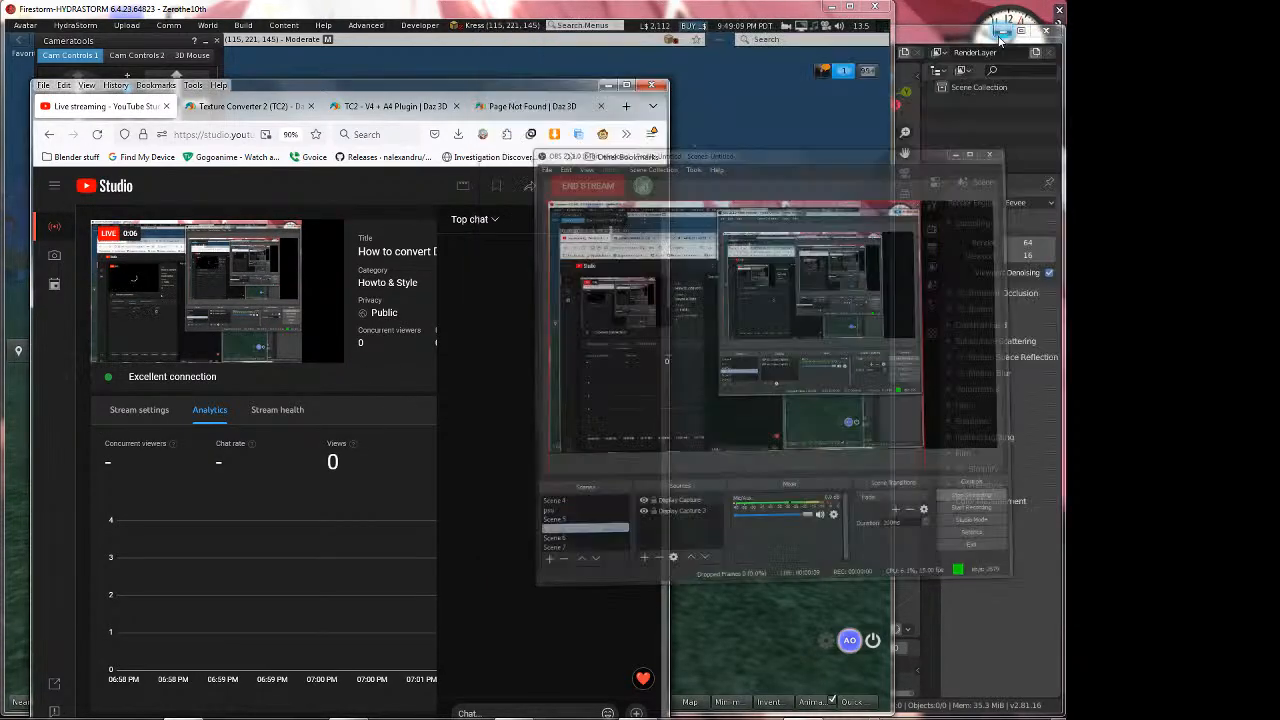
drag(668, 365, 1021, 370)
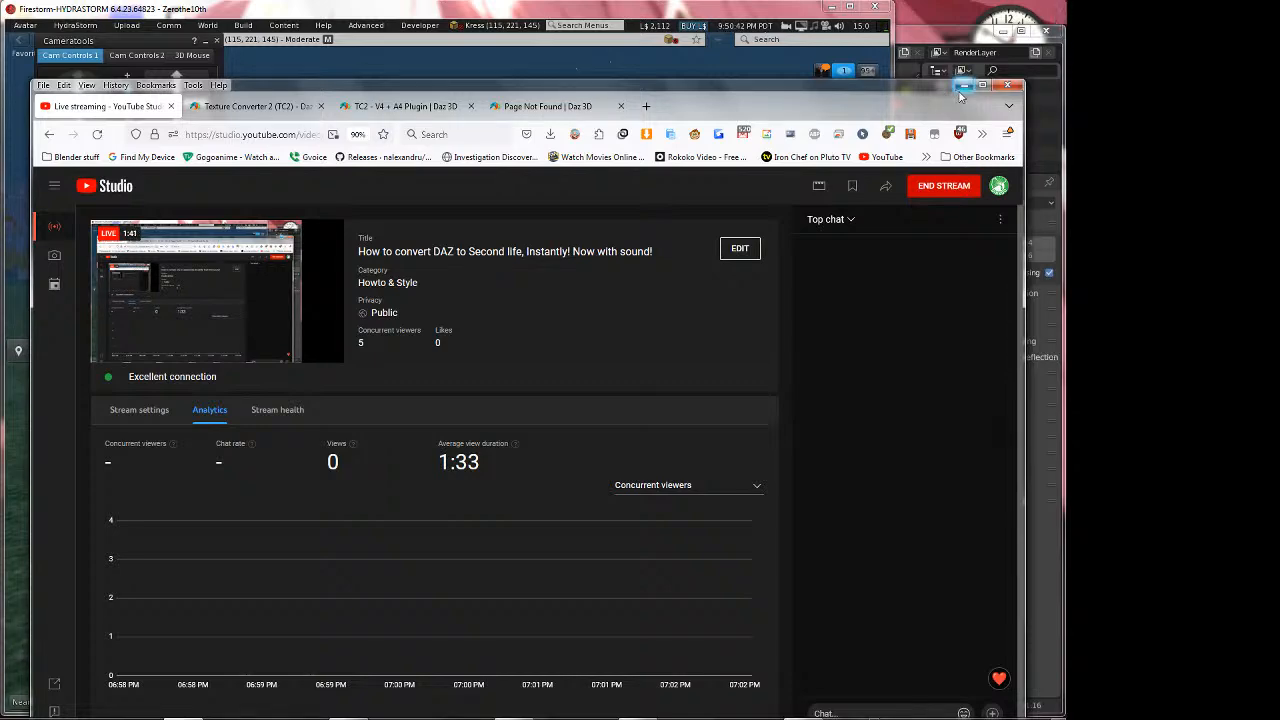
Switch to Firestorm and examine the animated body figures and dresses around the avatar from several angles
click(963, 86)
click(917, 45)
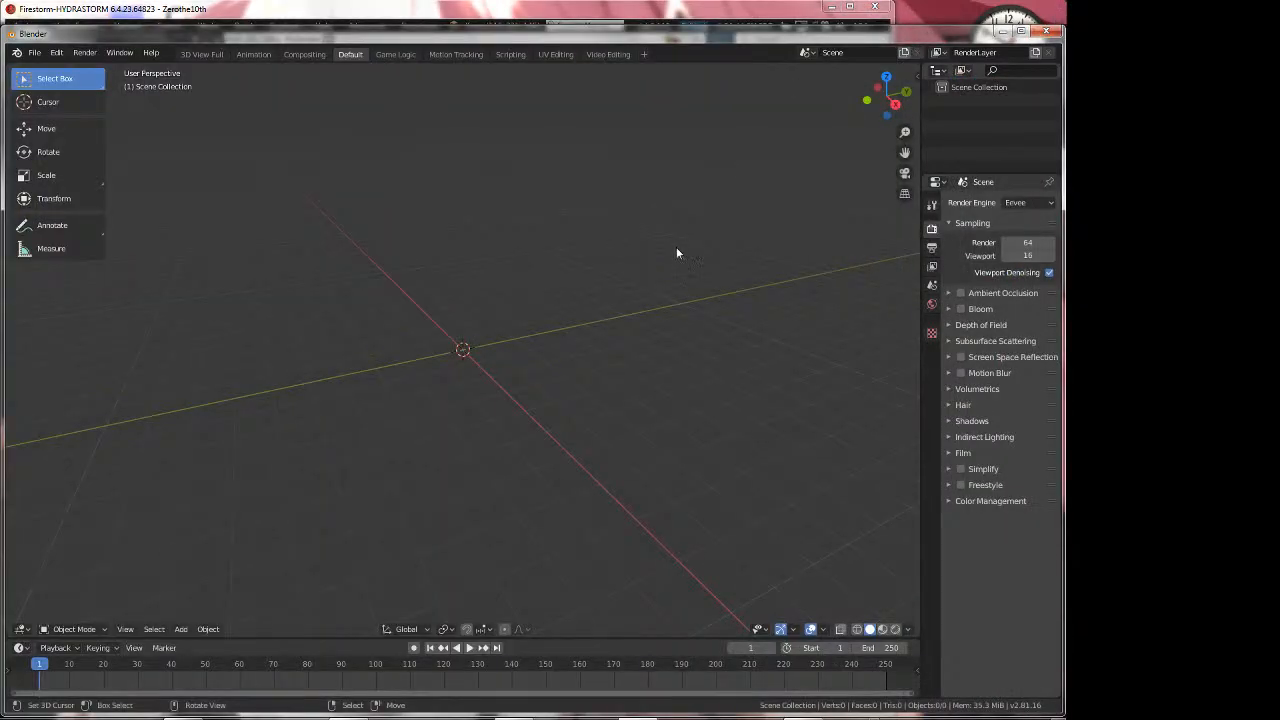
click(601, 14)
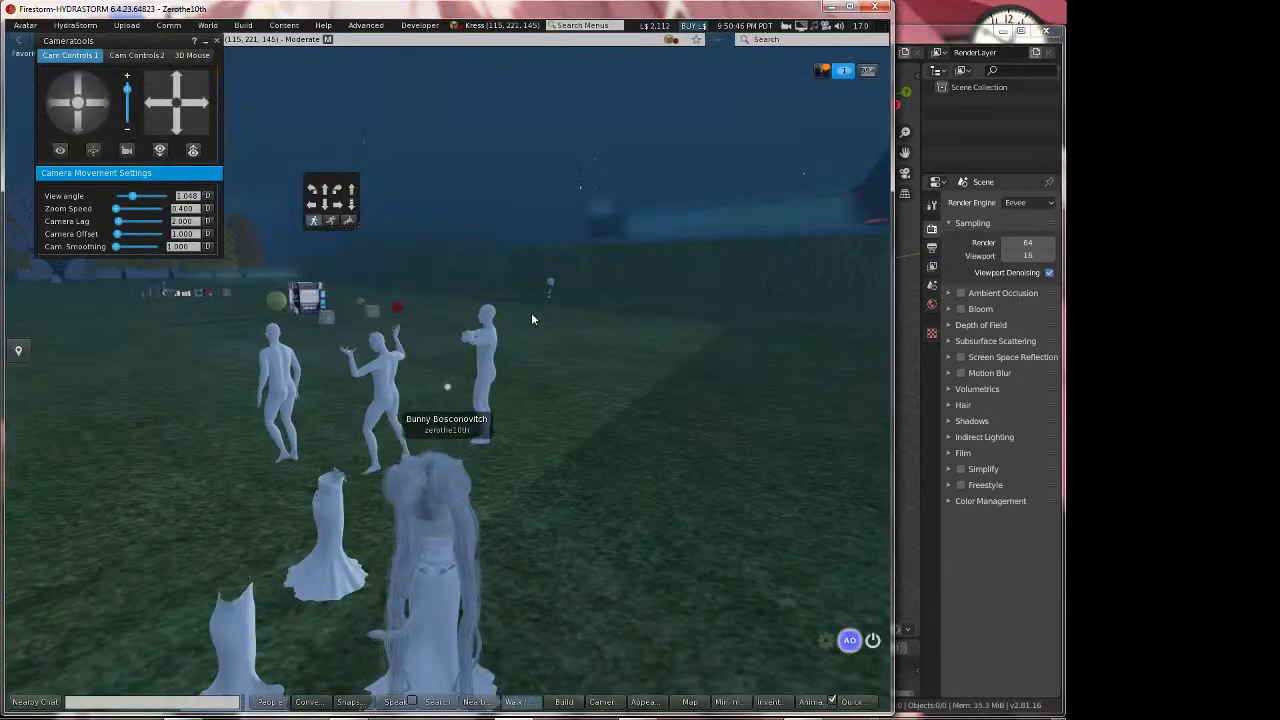
alt+drag(435, 412, 447, 373)
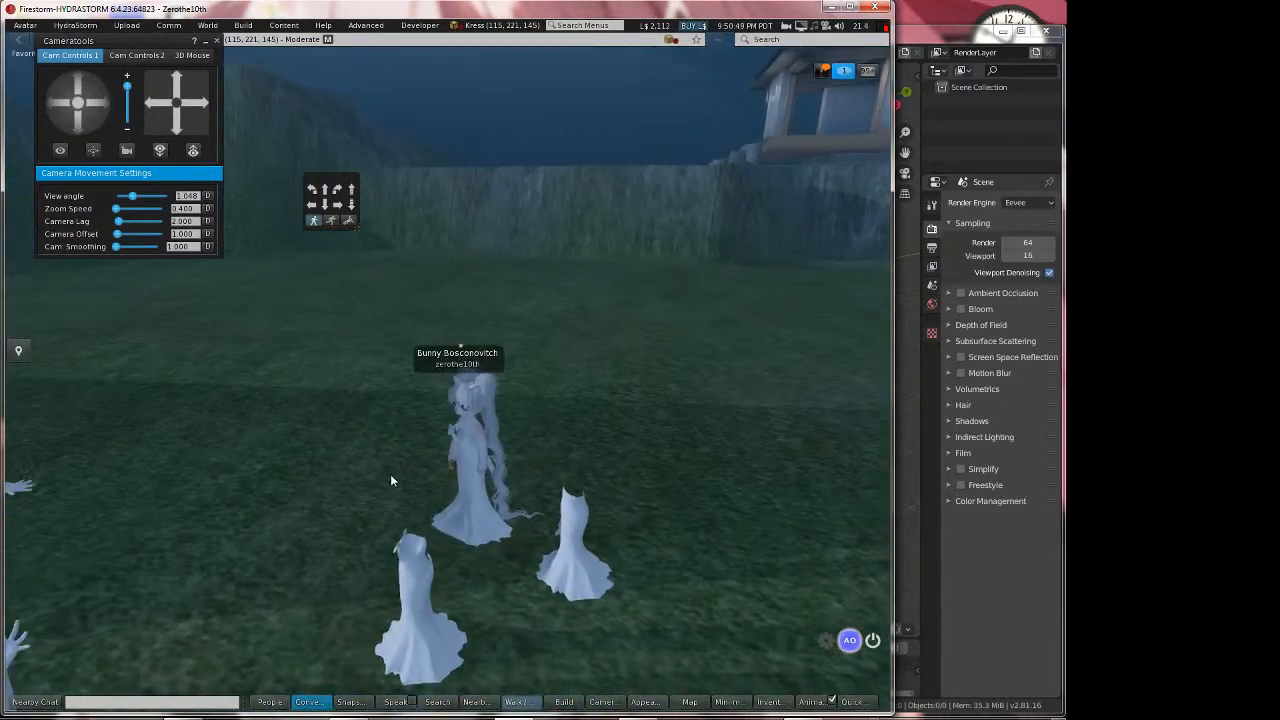
alt+drag(298, 517, 446, 371)
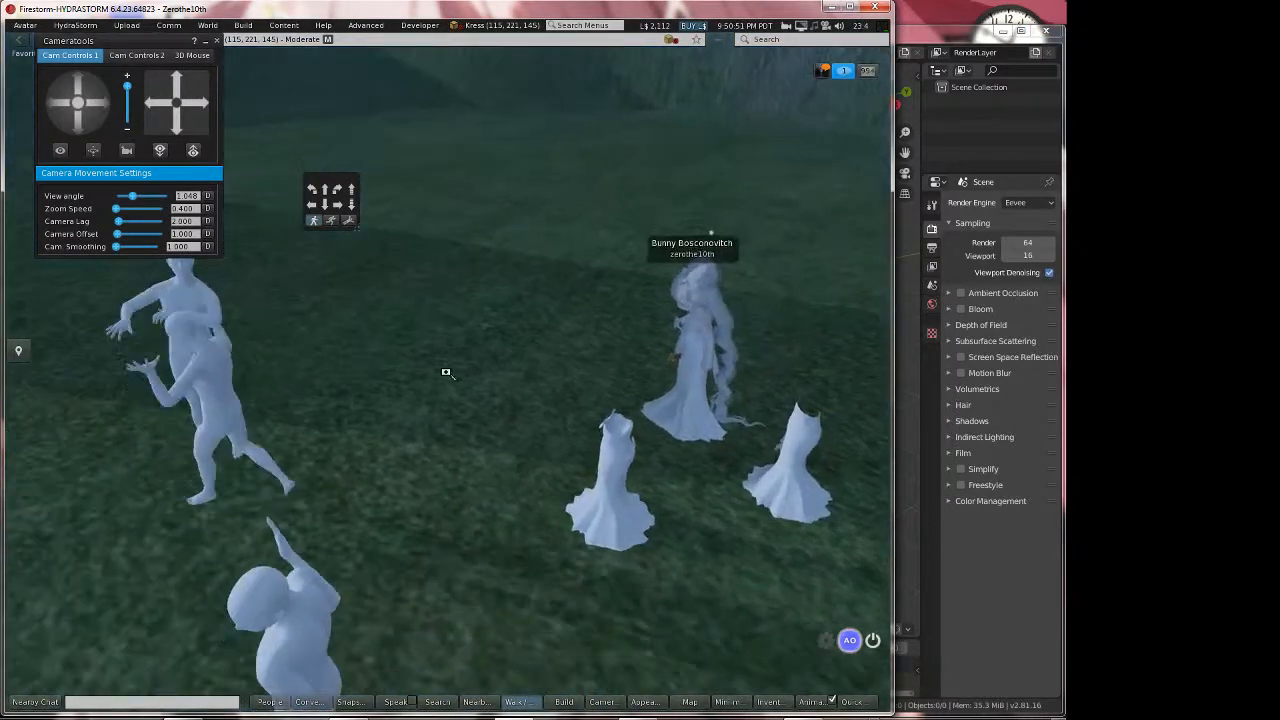
alt+drag(302, 398, 535, 325)
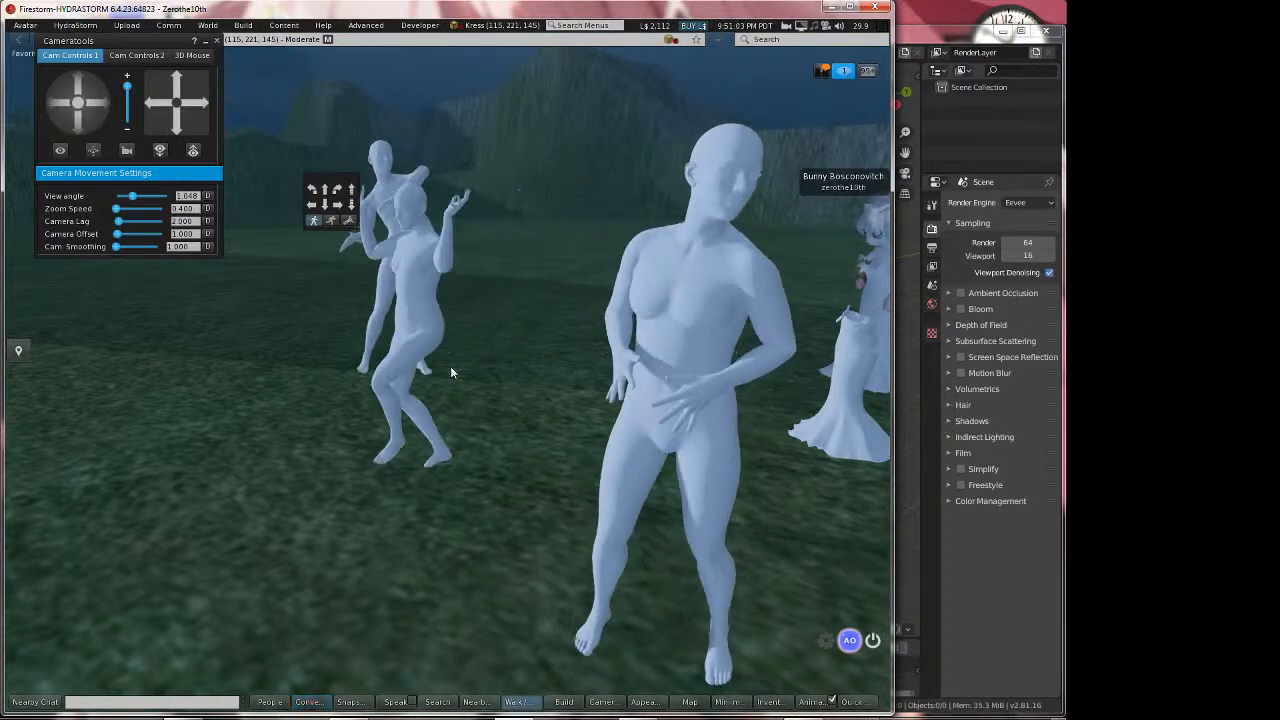
alt+drag(677, 334, 832, 300)
alt+drag(560, 230, 745, 300)
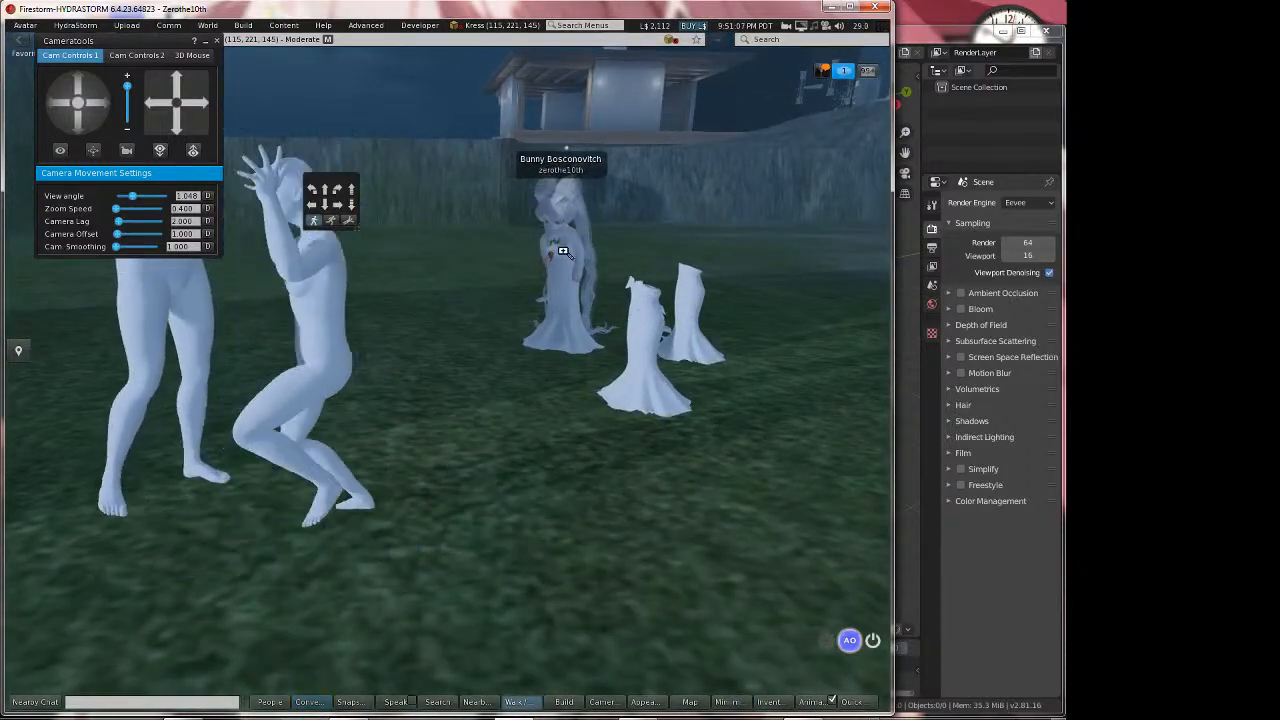
ctrl+alt+drag(445, 375, 366, 394)
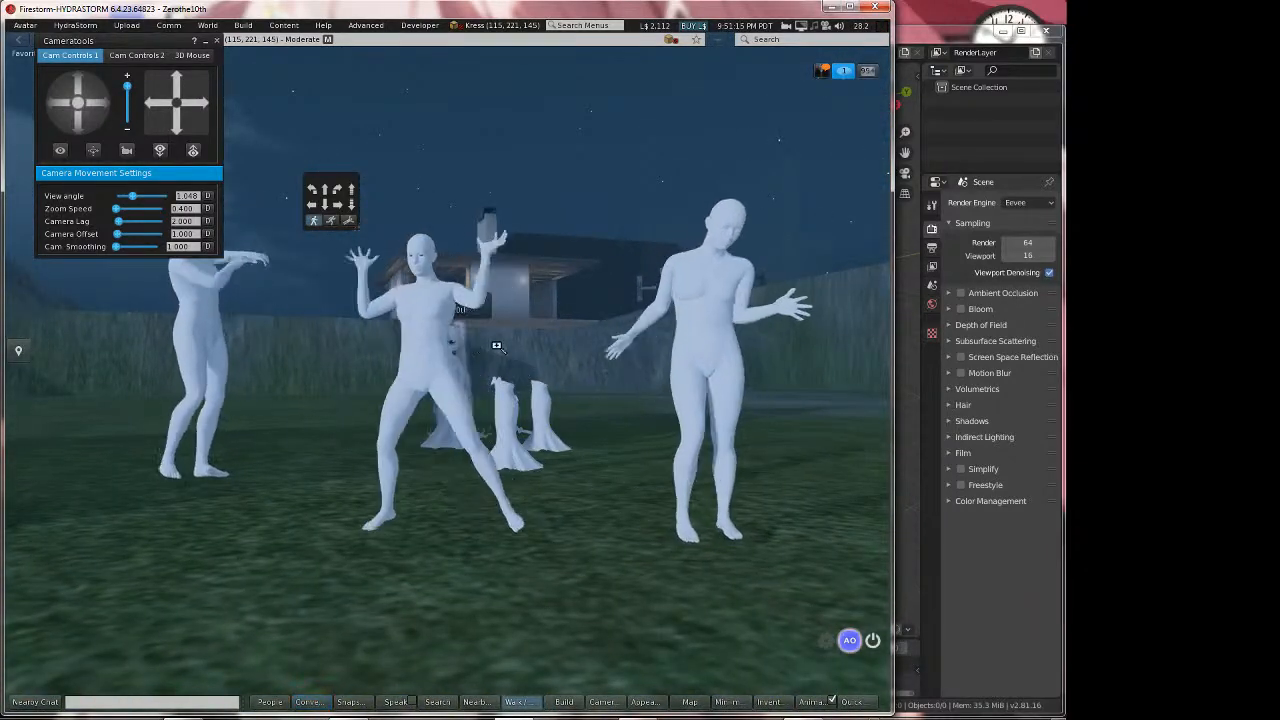
alt+drag(446, 352, 400, 388)
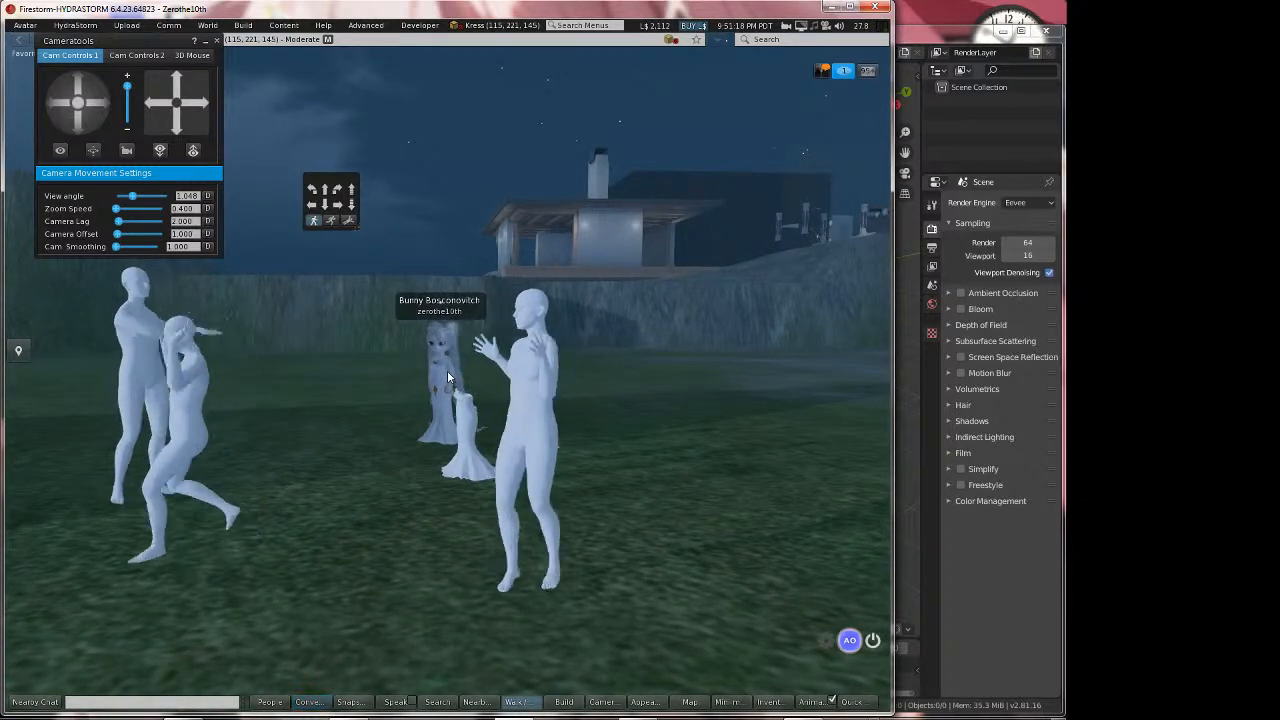
mouse_move(827, 18)
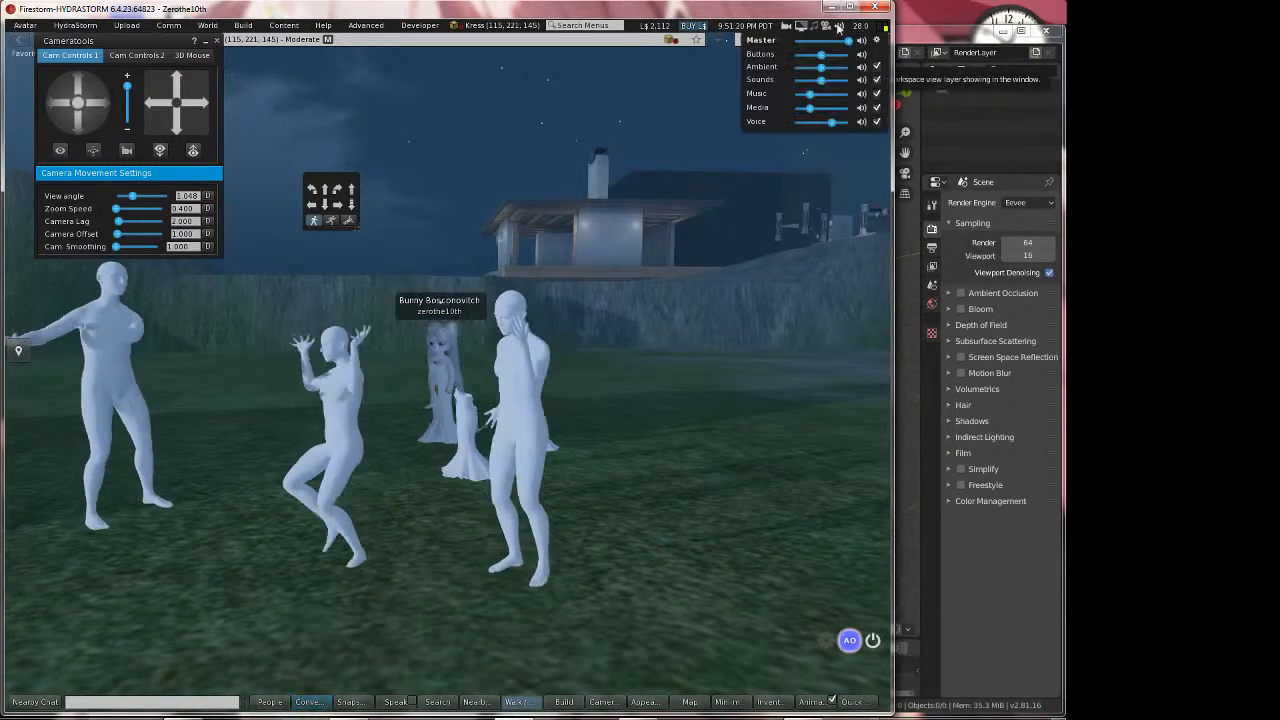
click(829, 8)
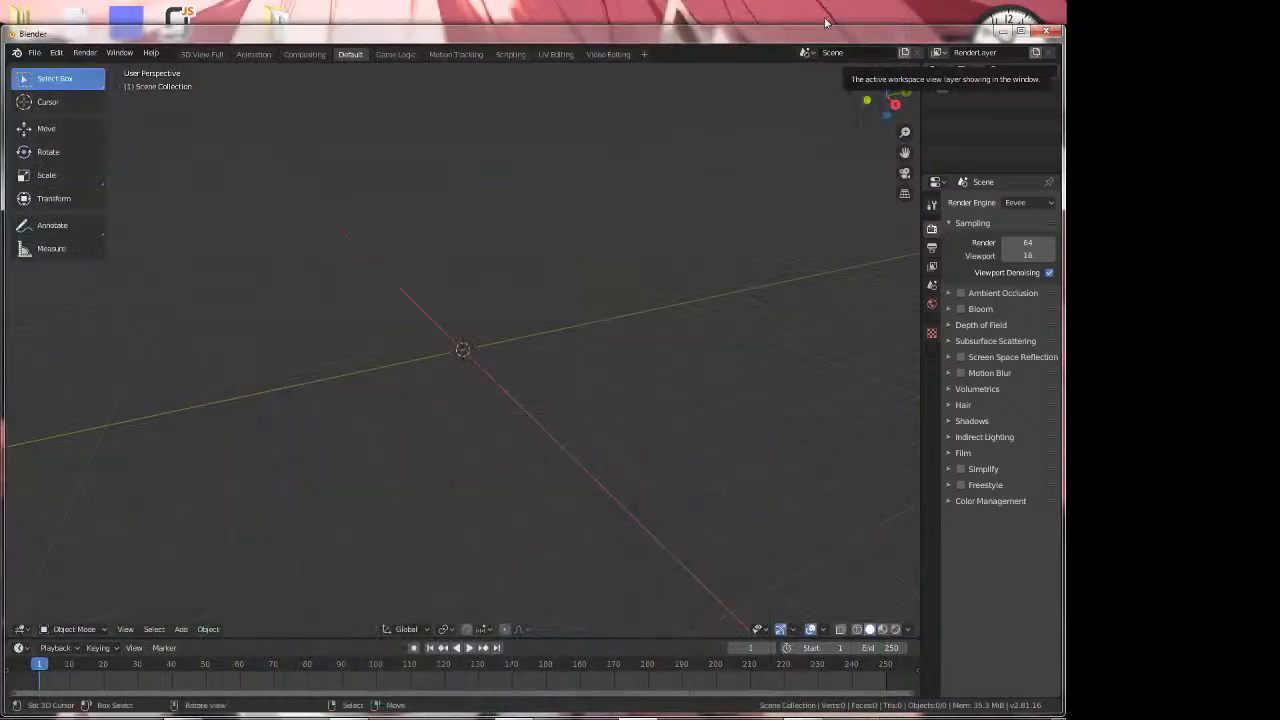
Switch to the YouTube Studio window, read the stream's live chat and analytics, and return to Blender
click(350, 666)
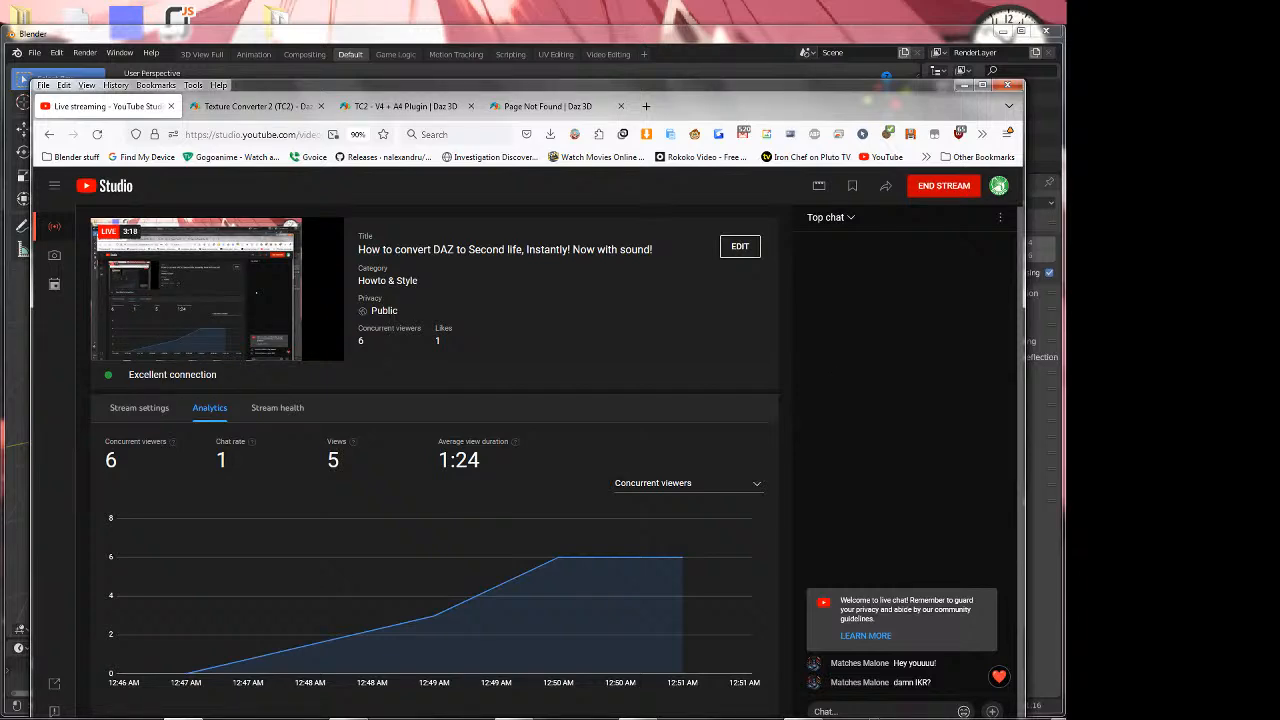
mouse_move(1062, 712)
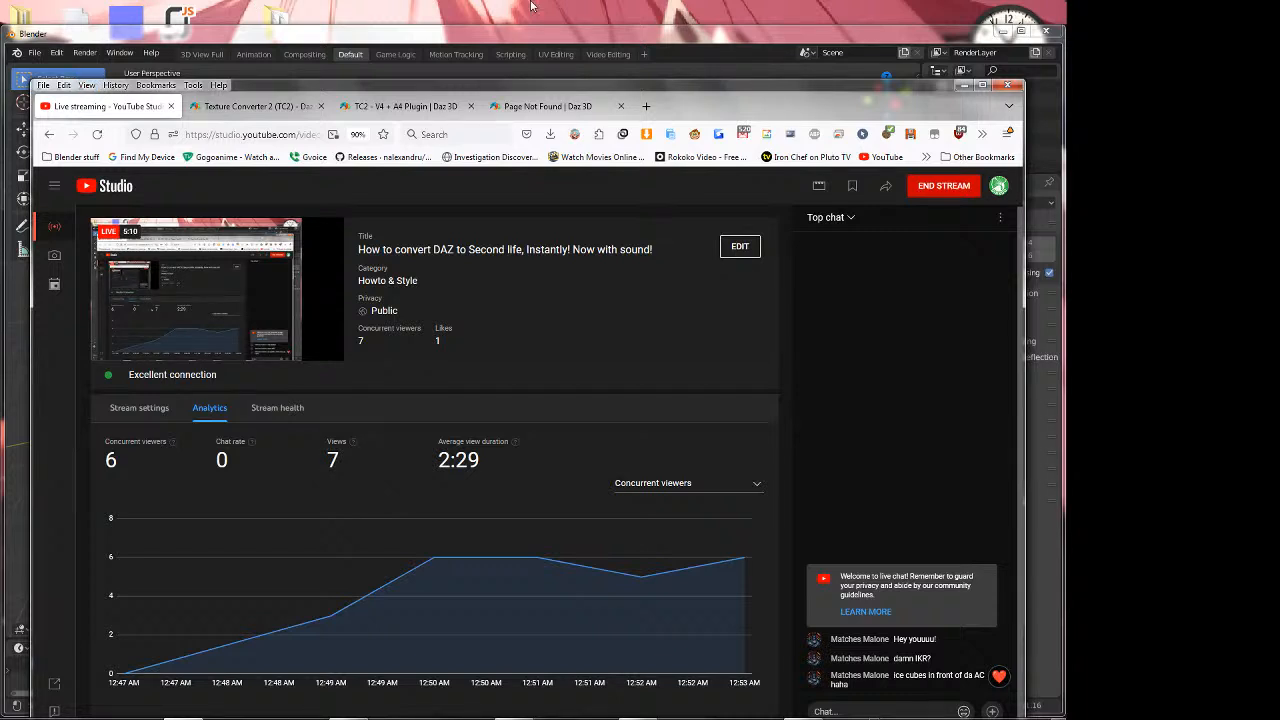
click(424, 45)
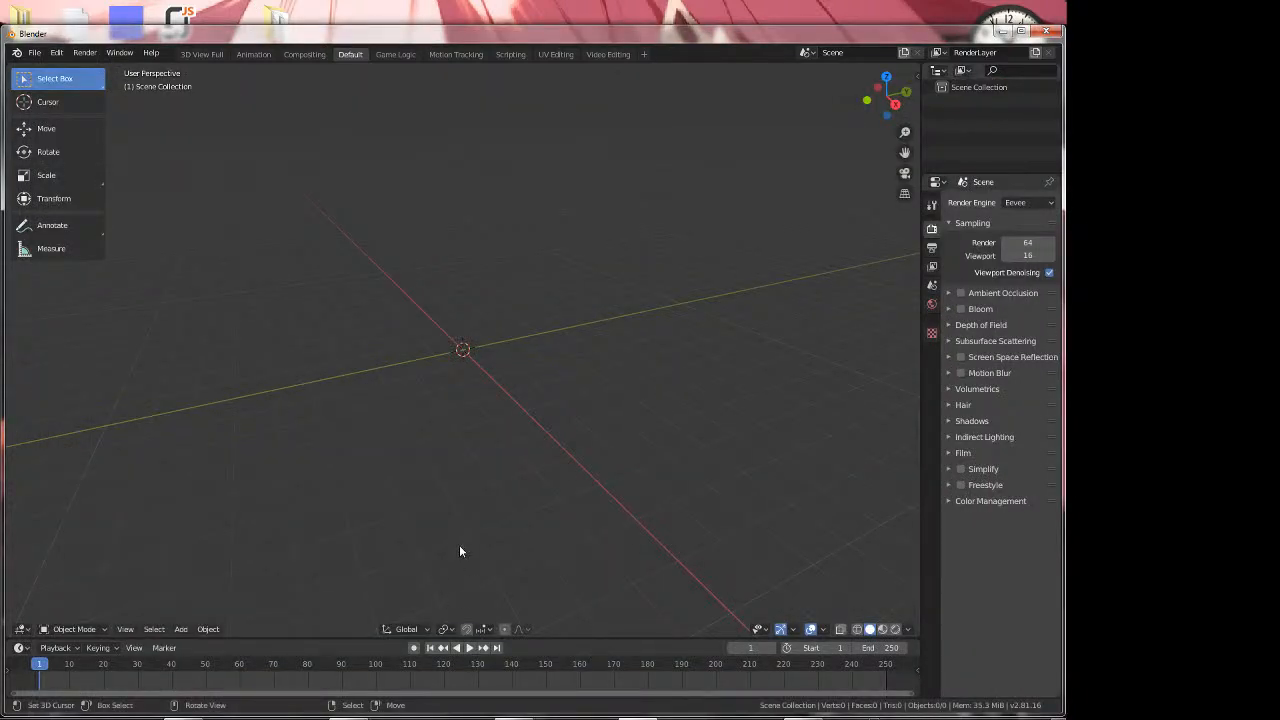
Import the file gen9.fbx from the Desktop folder with the standard FBX importer
click(34, 56)
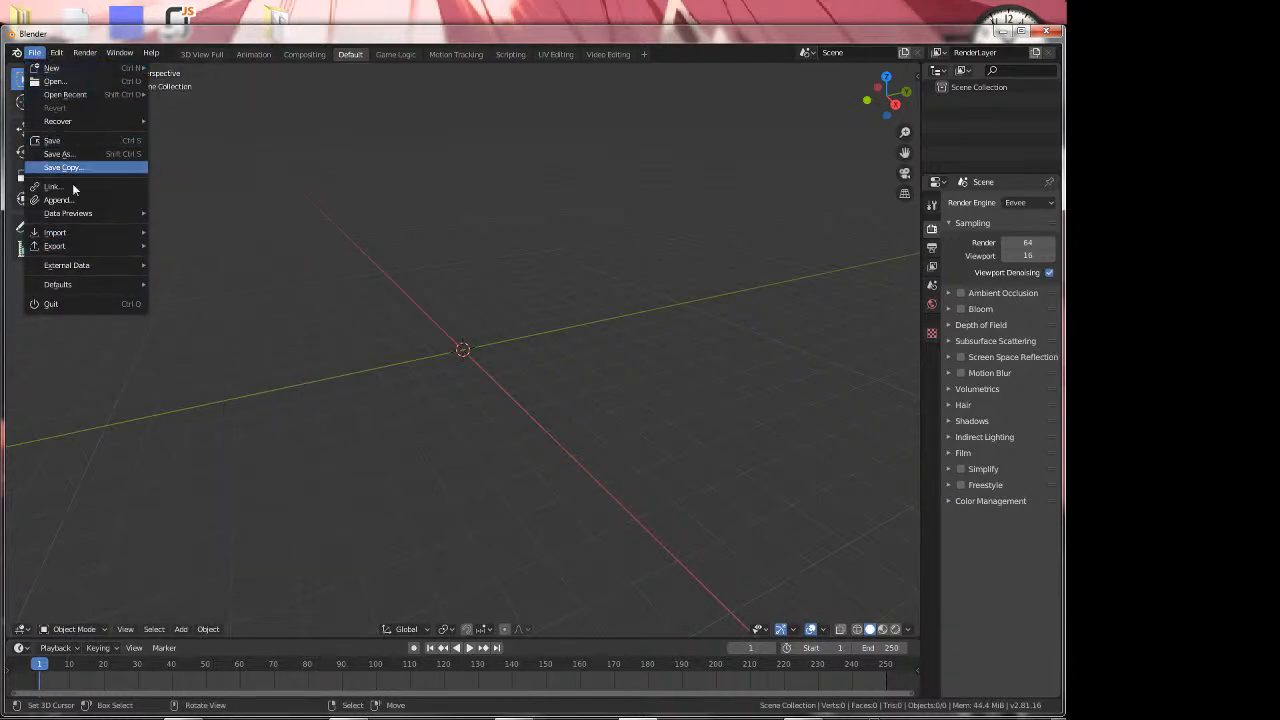
mouse_move(83, 235)
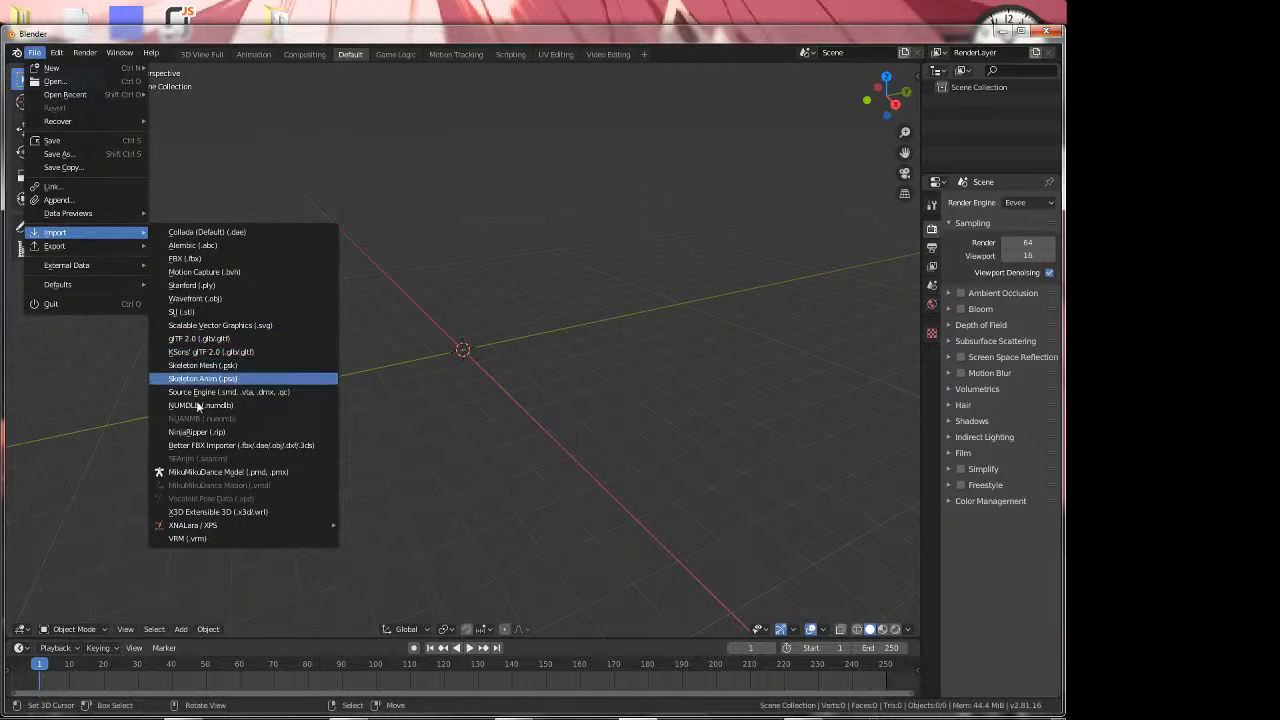
click(234, 259)
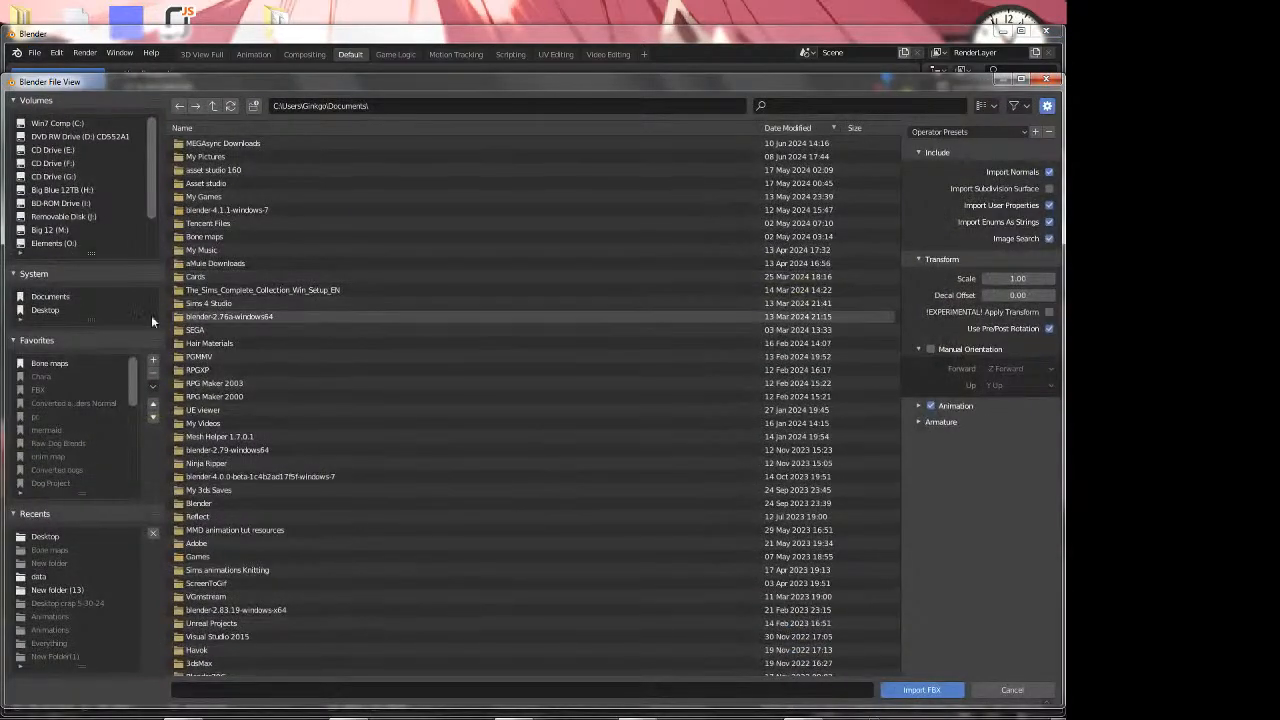
click(52, 311)
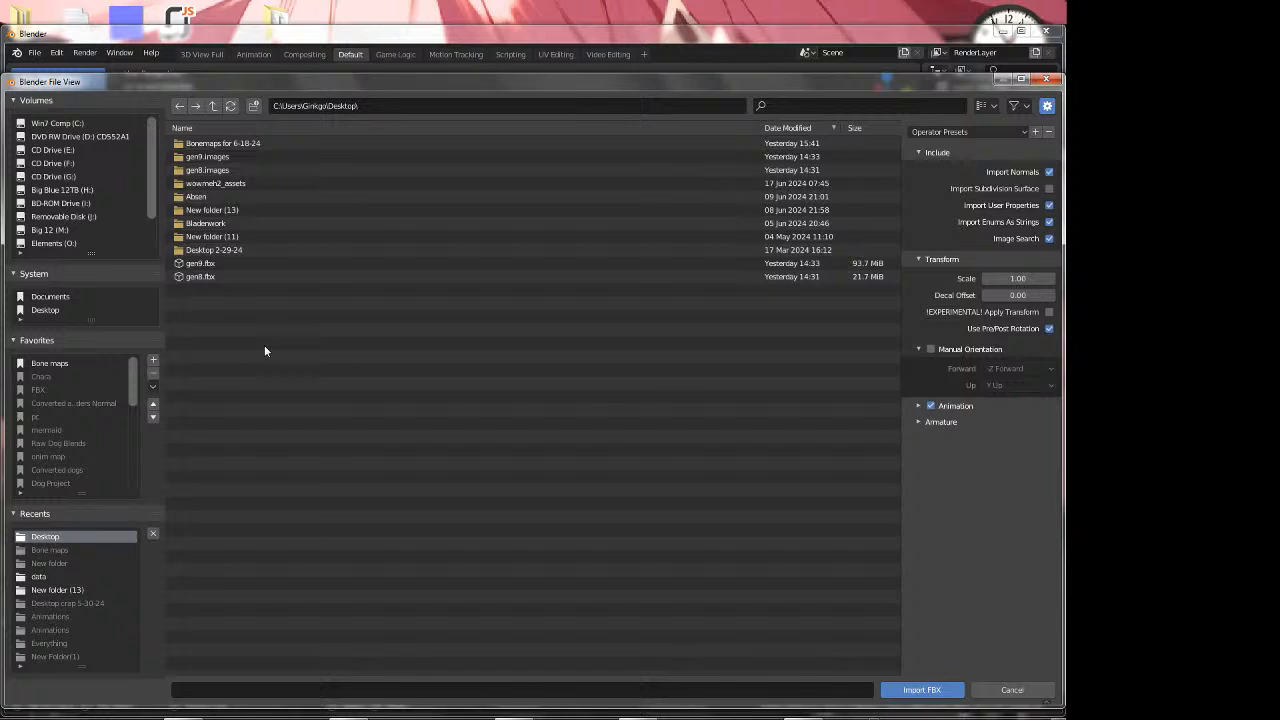
click(213, 265)
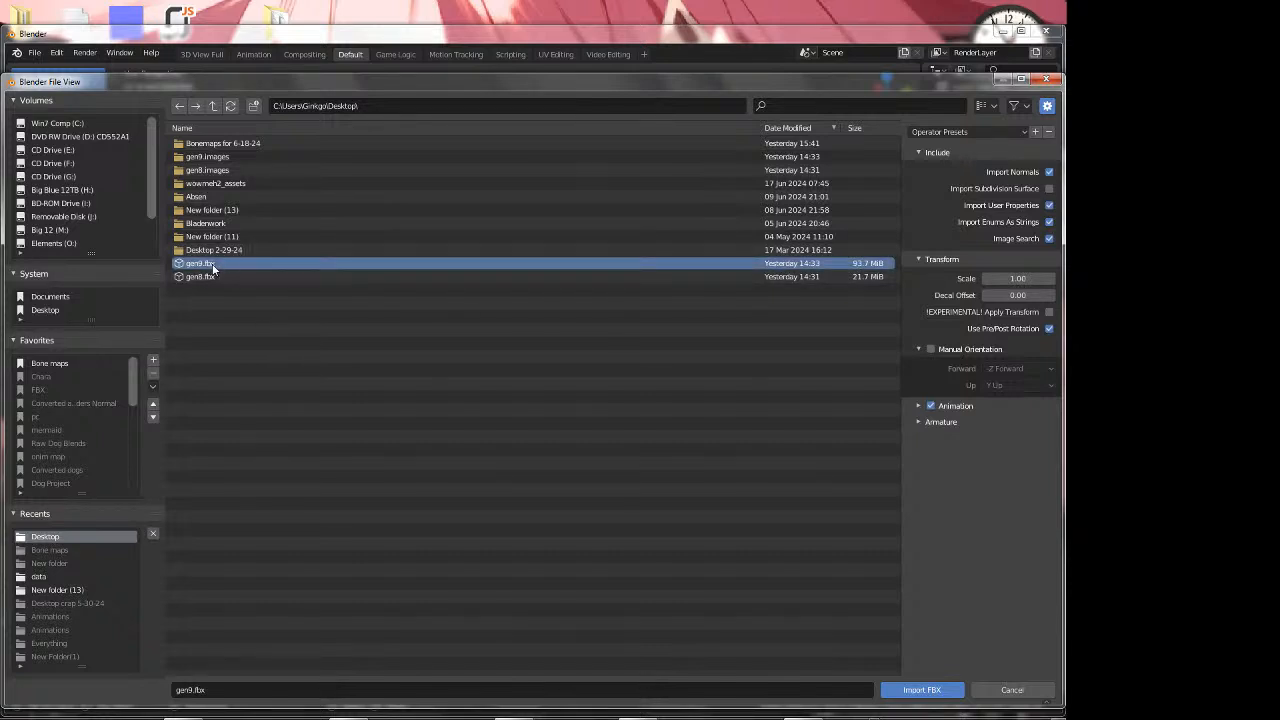
click(218, 278)
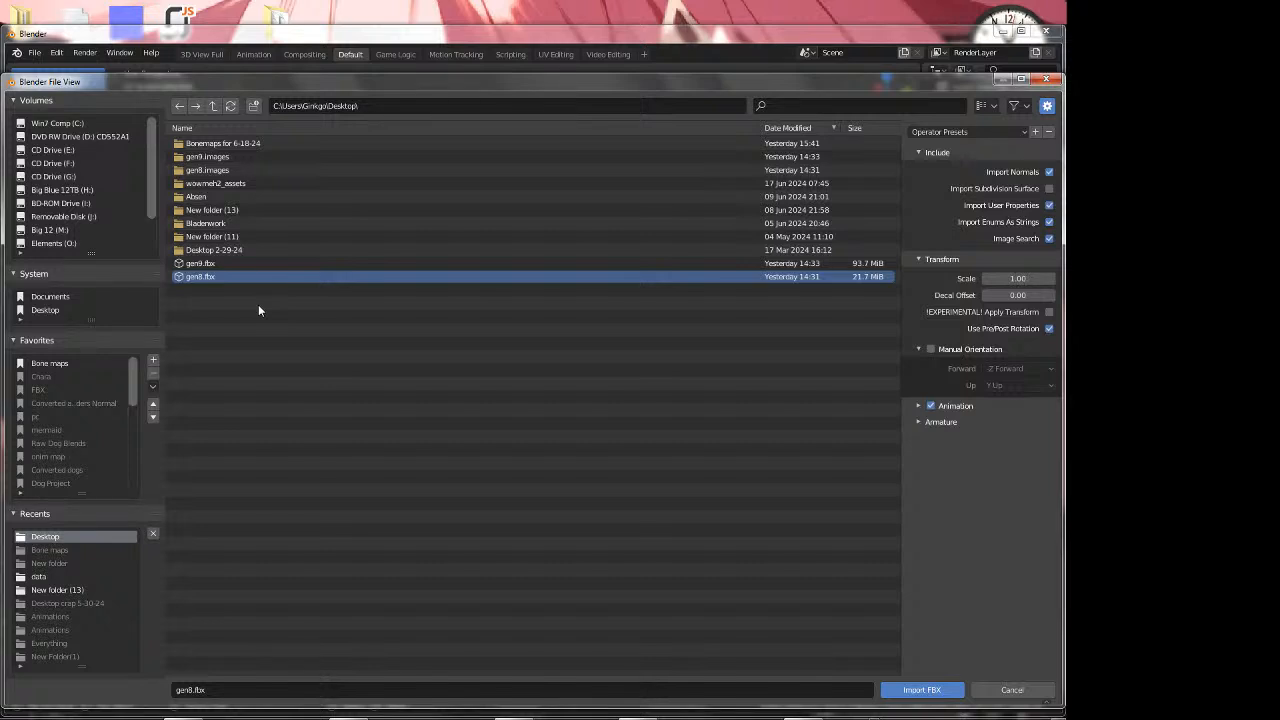
double_click(244, 264)
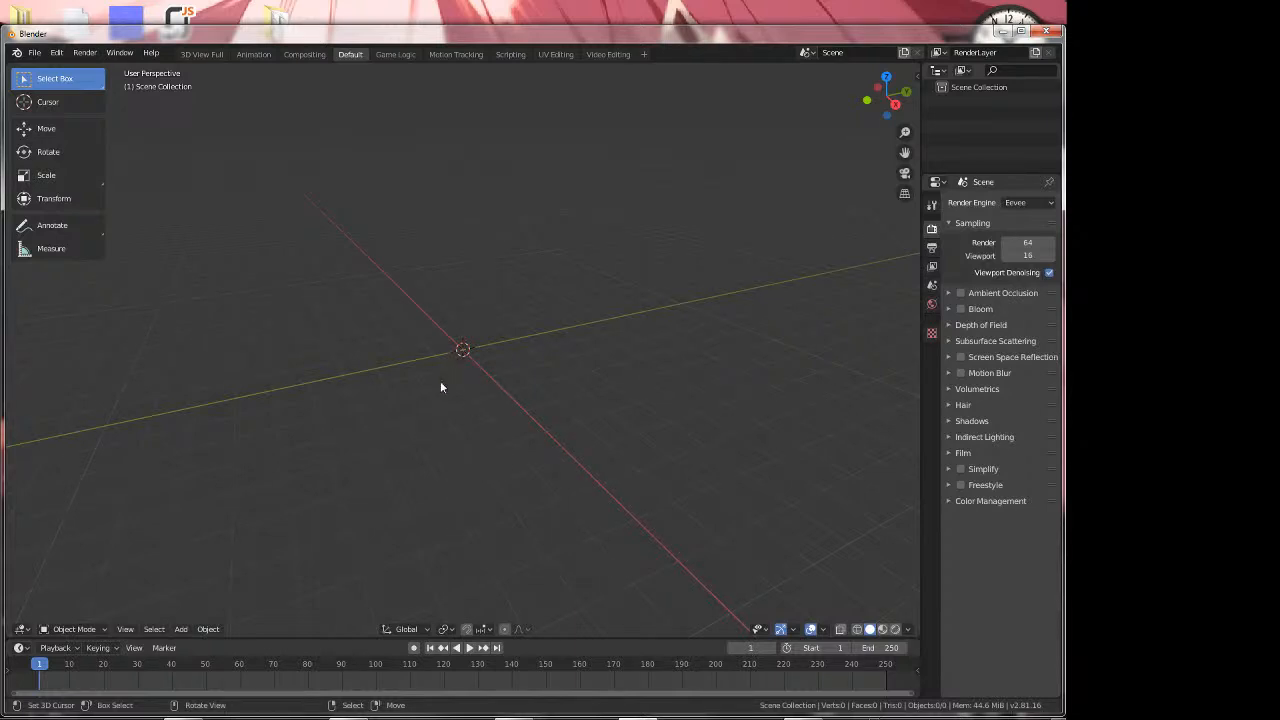
Put the Genesis9 armature into Pose Mode and clear the rotation of all its bones
middle_drag(504, 347, 583, 333)
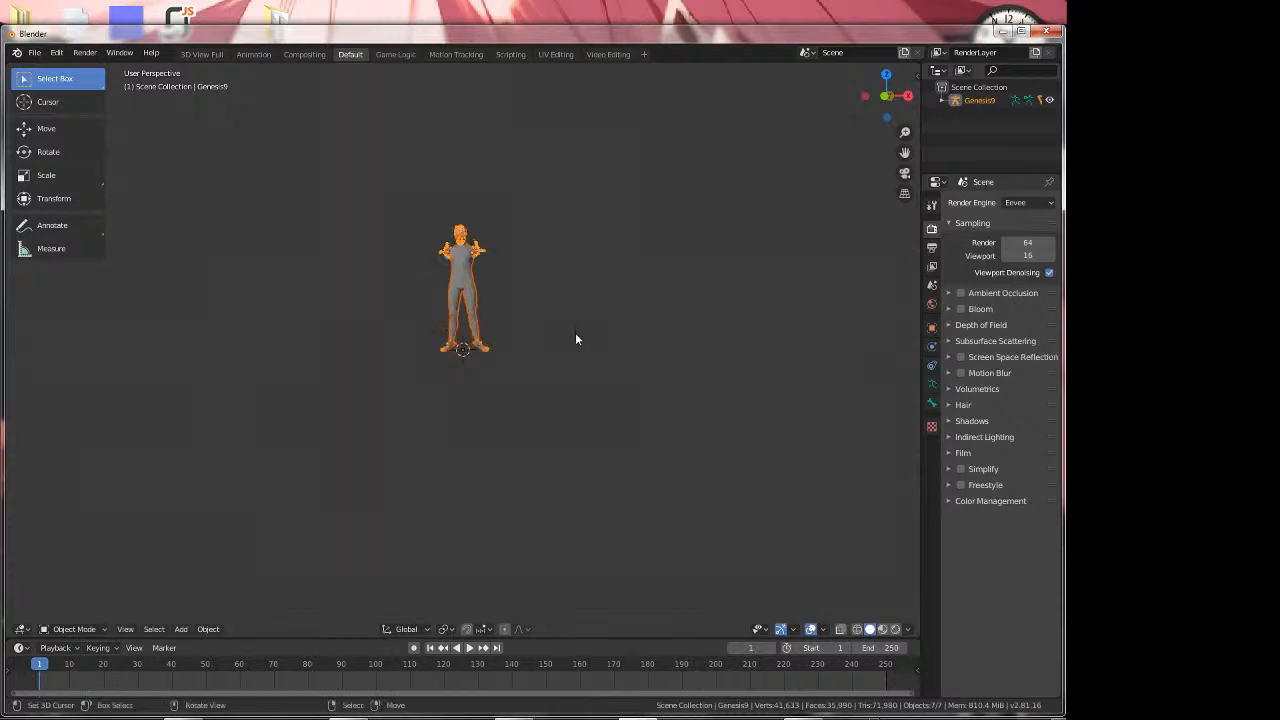
scroll(582, 333, up, 3)
middle_drag(534, 188, 530, 350)
scroll(538, 309, up, 4)
scroll(550, 325, down, 1)
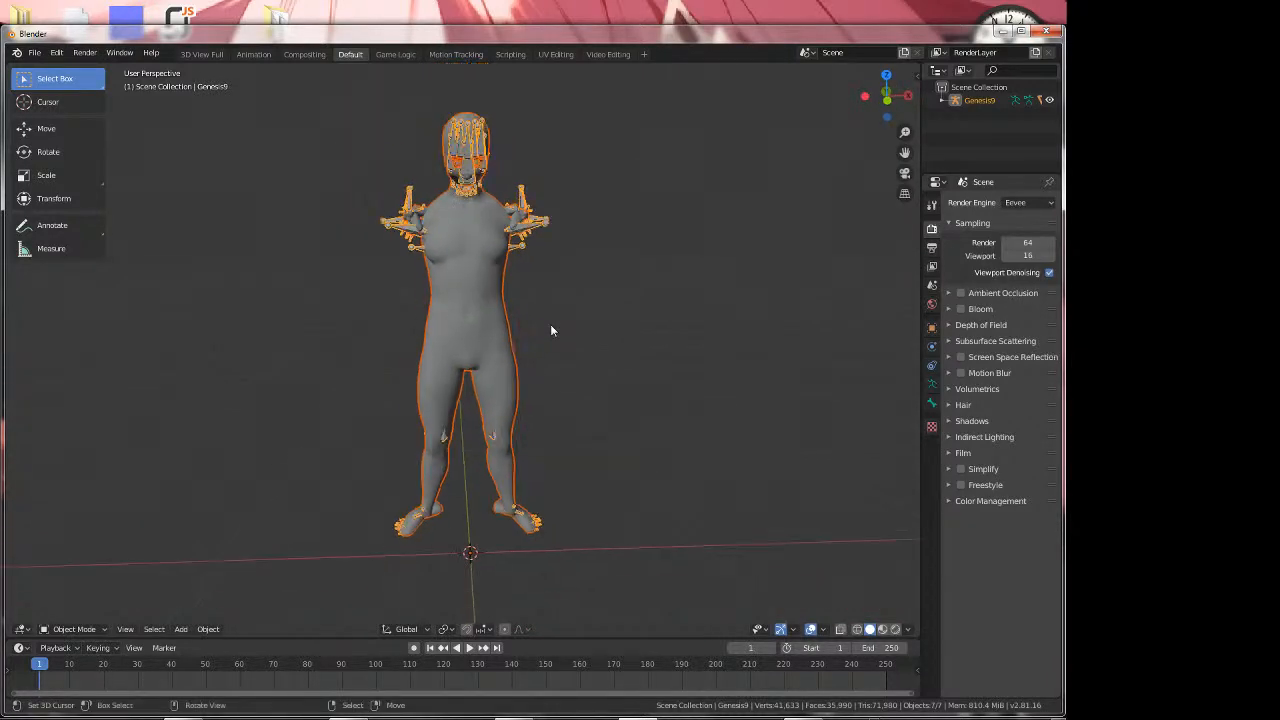
middle_drag(542, 282, 533, 294)
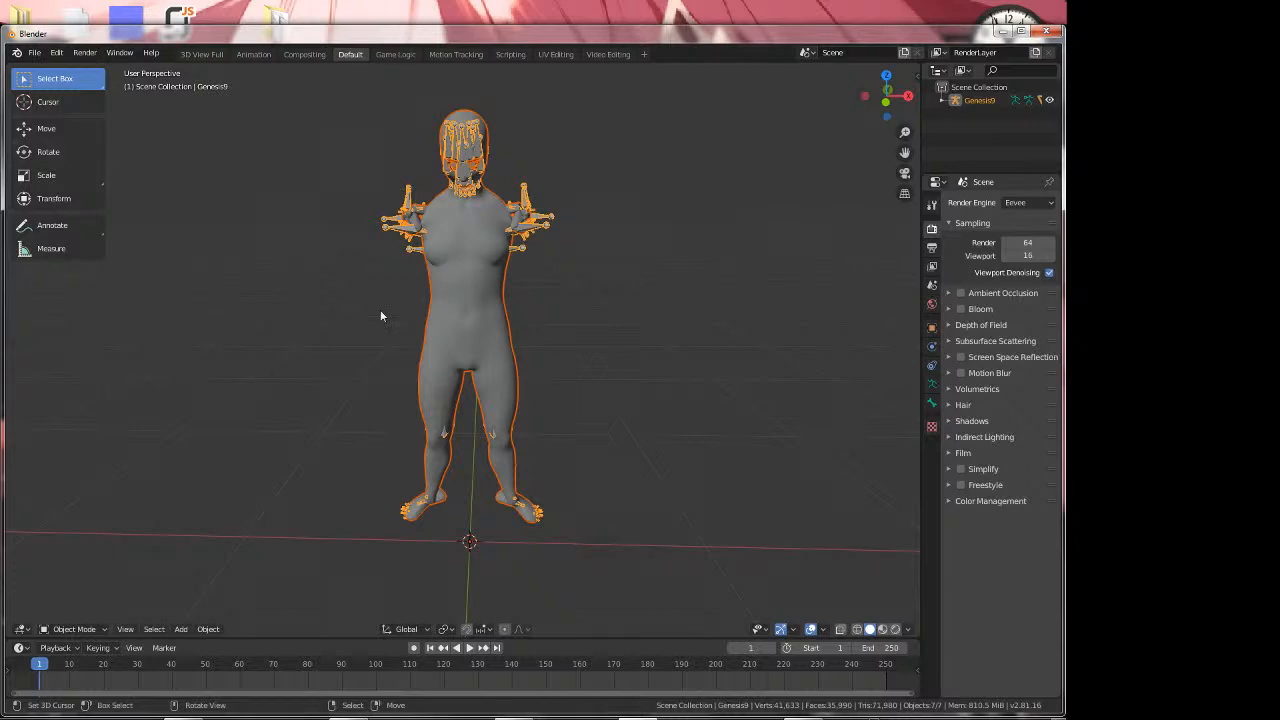
click(537, 229)
click(78, 630)
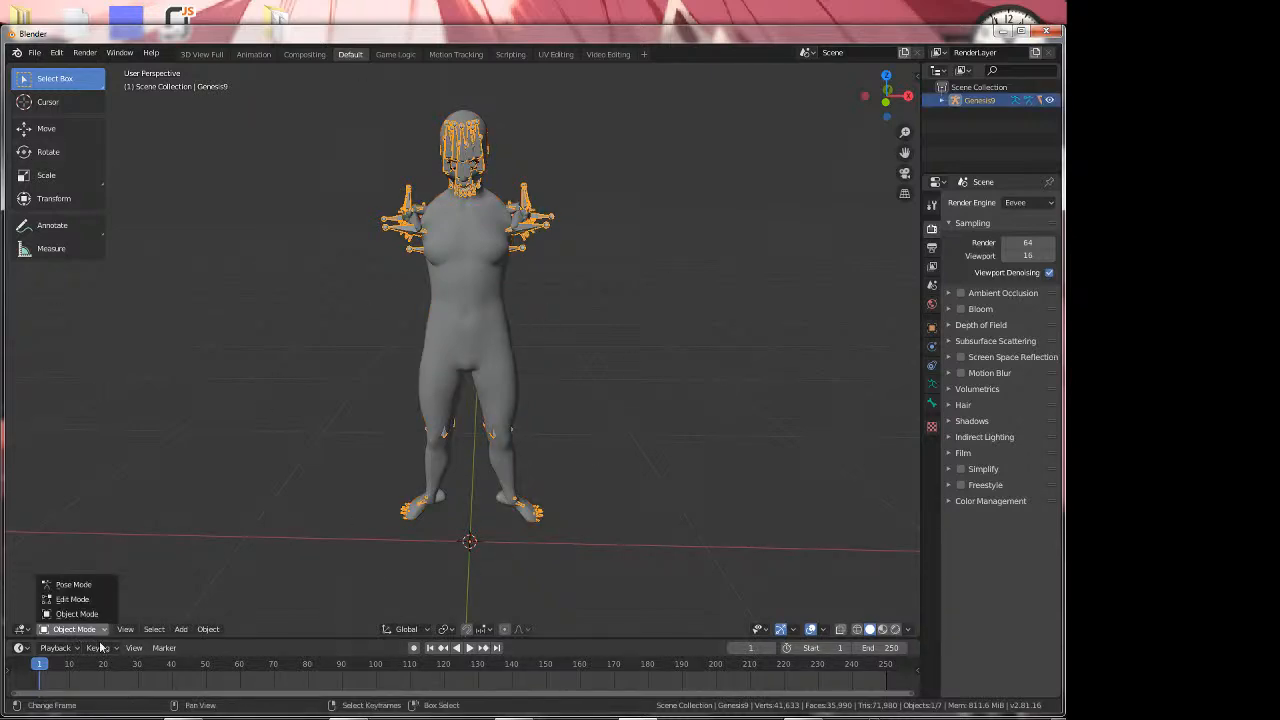
click(97, 586)
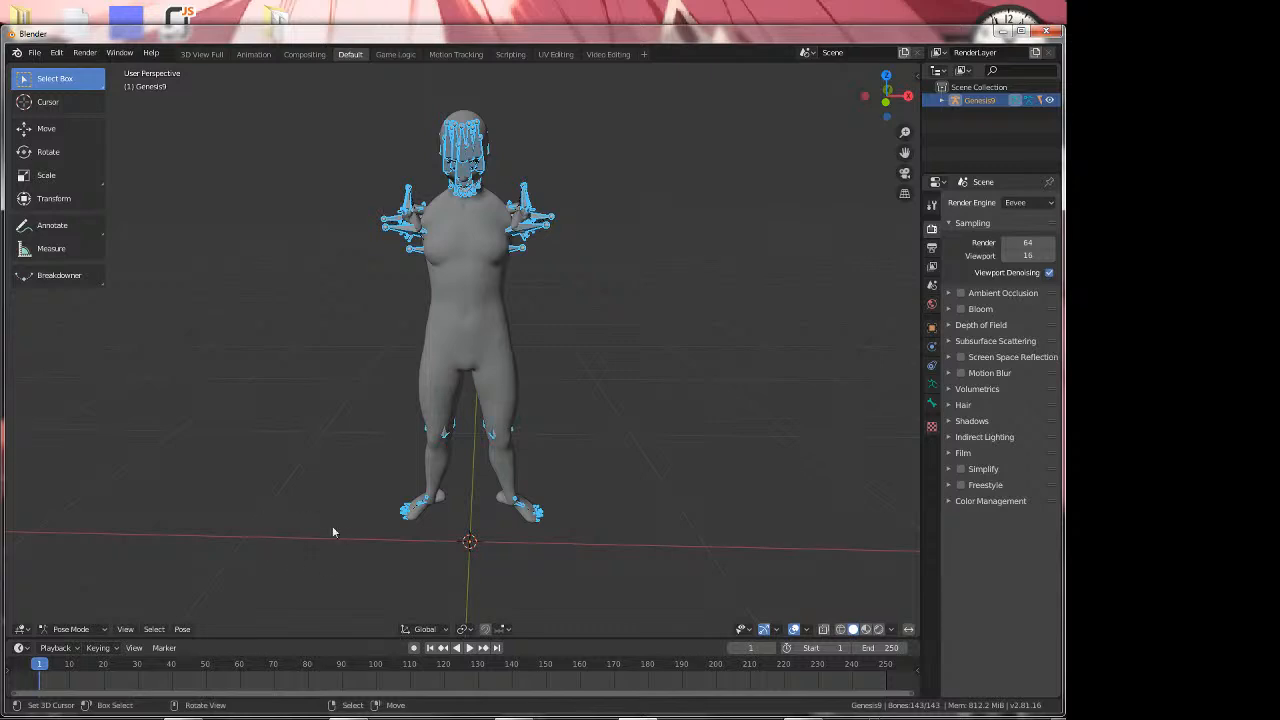
key(alt+r)
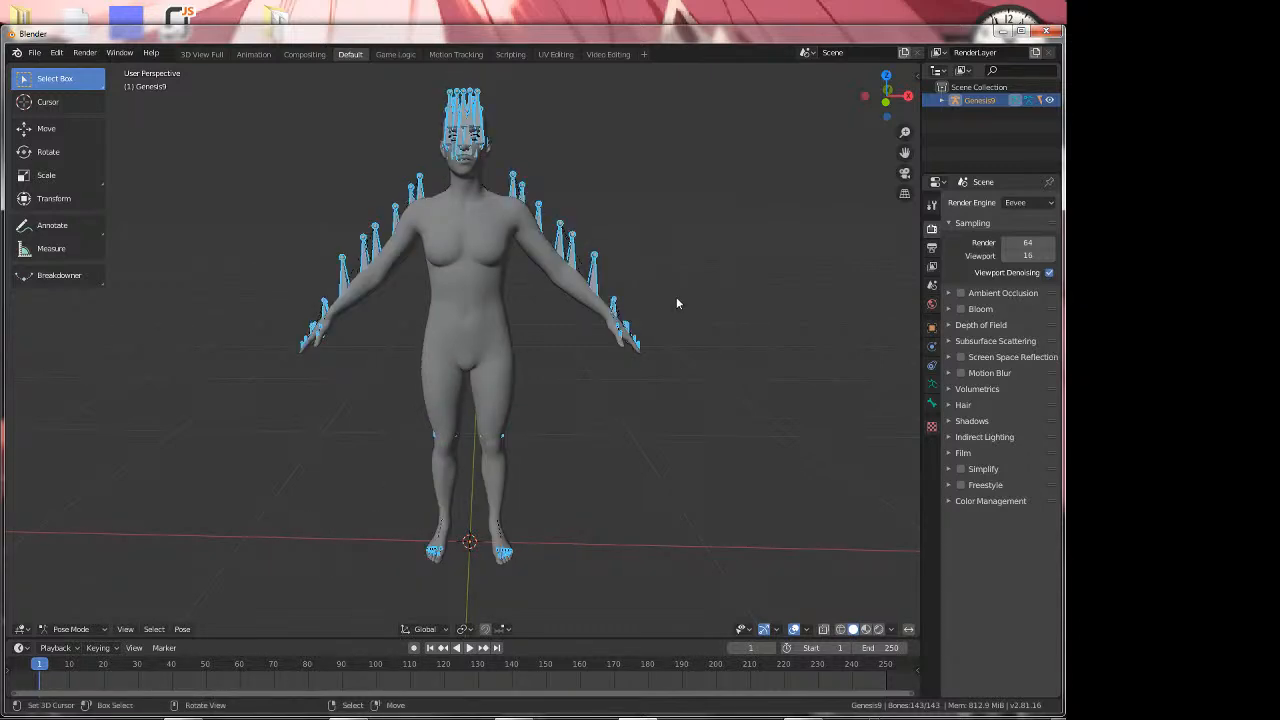
Examine the Genesis9 figure and its bones after the rotation reset, including the hand and legs, from several angles
shift+middle_drag(492, 244, 492, 322)
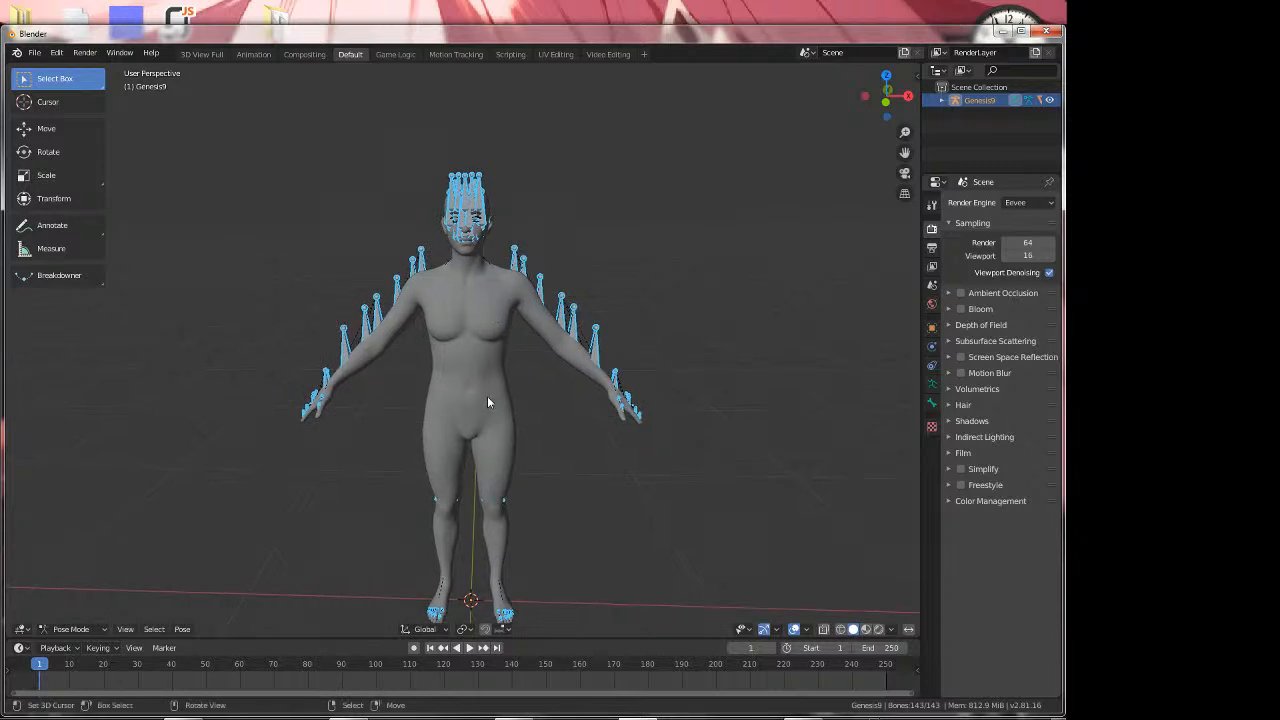
shift+middle_drag(489, 445, 468, 380)
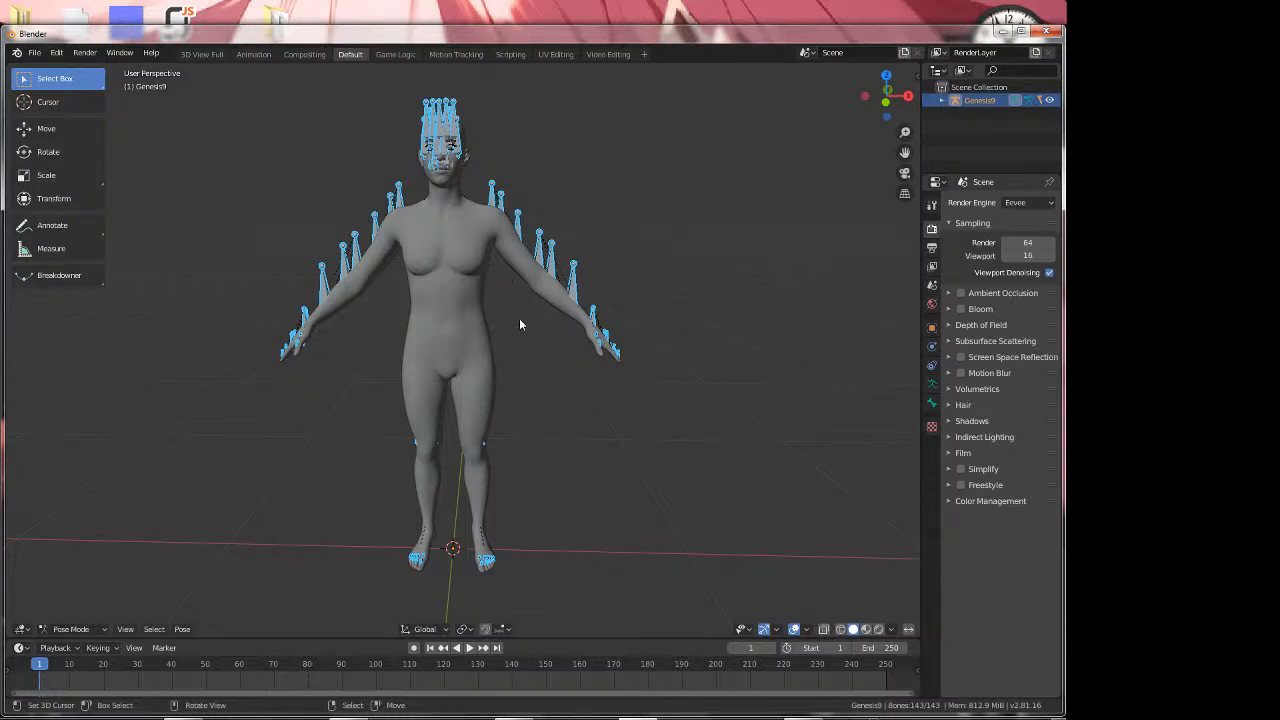
middle_drag(509, 281, 547, 310)
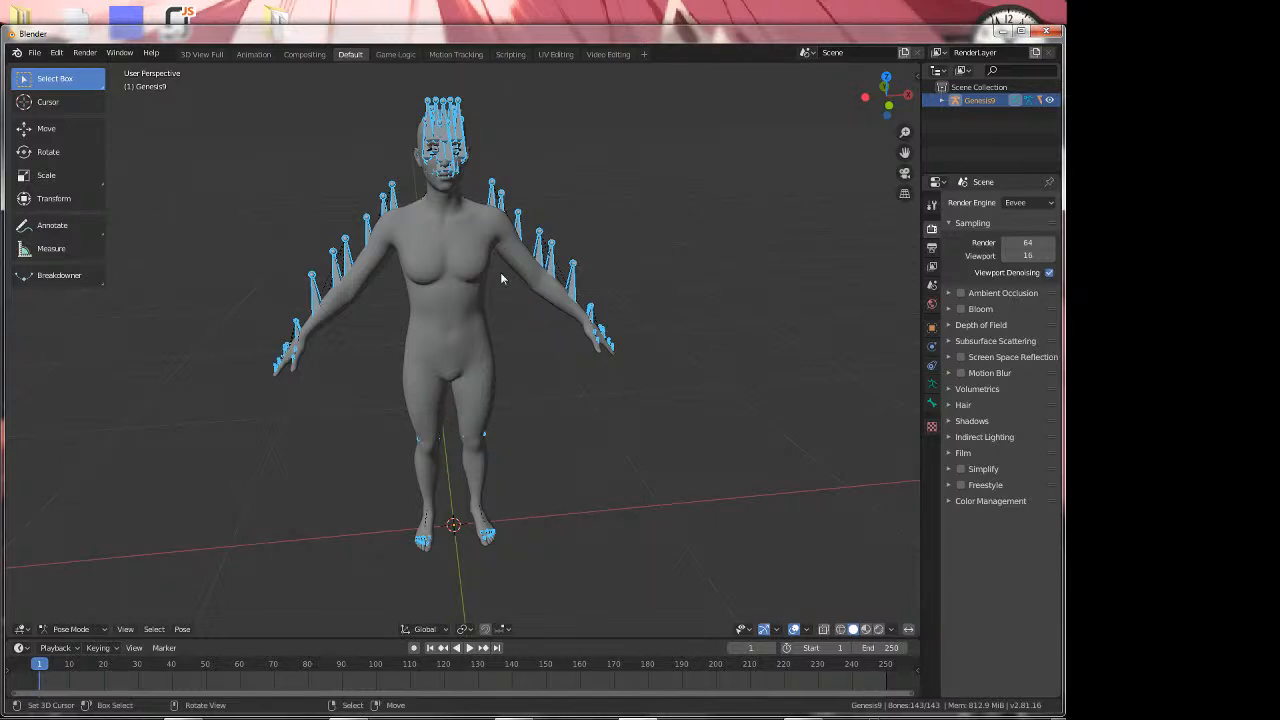
mouse_move(444, 248)
middle_down()
mouse_move(506, 293)
mouse_move(446, 260)
middle_up()
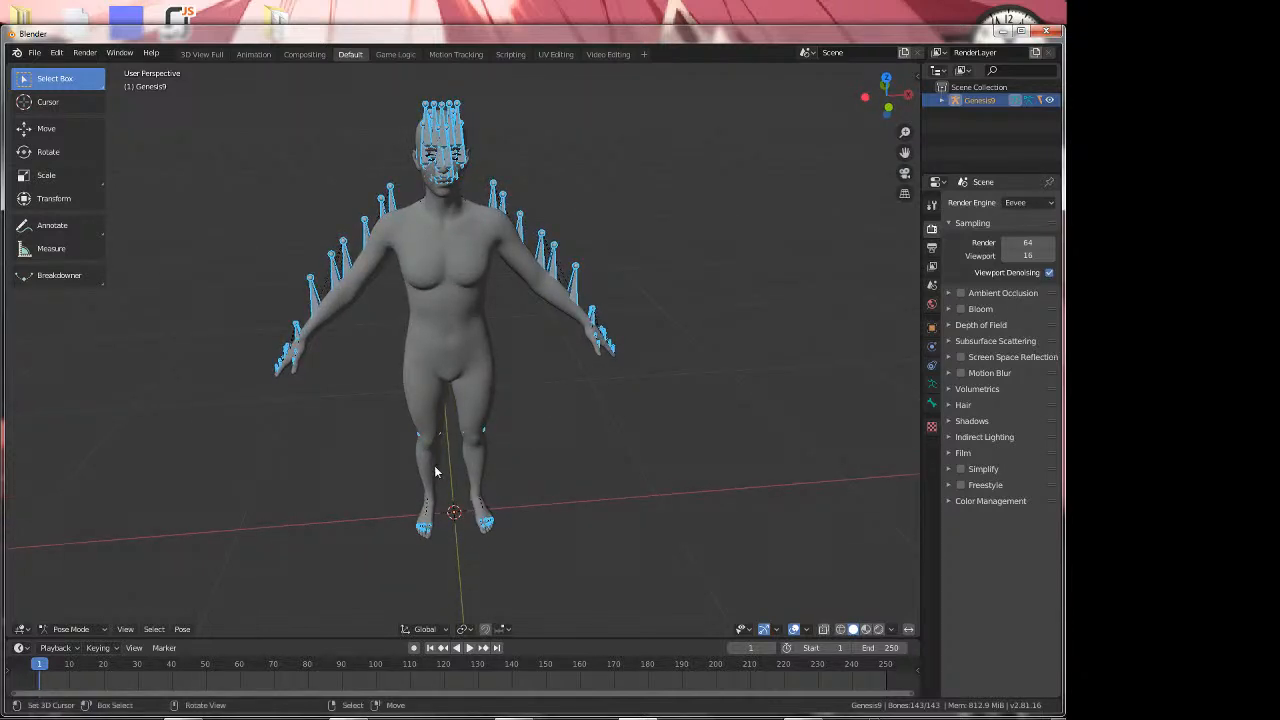
scroll(503, 400, up, 5)
middle_drag(534, 420, 595, 396)
shift+middle_drag(468, 539, 475, 483)
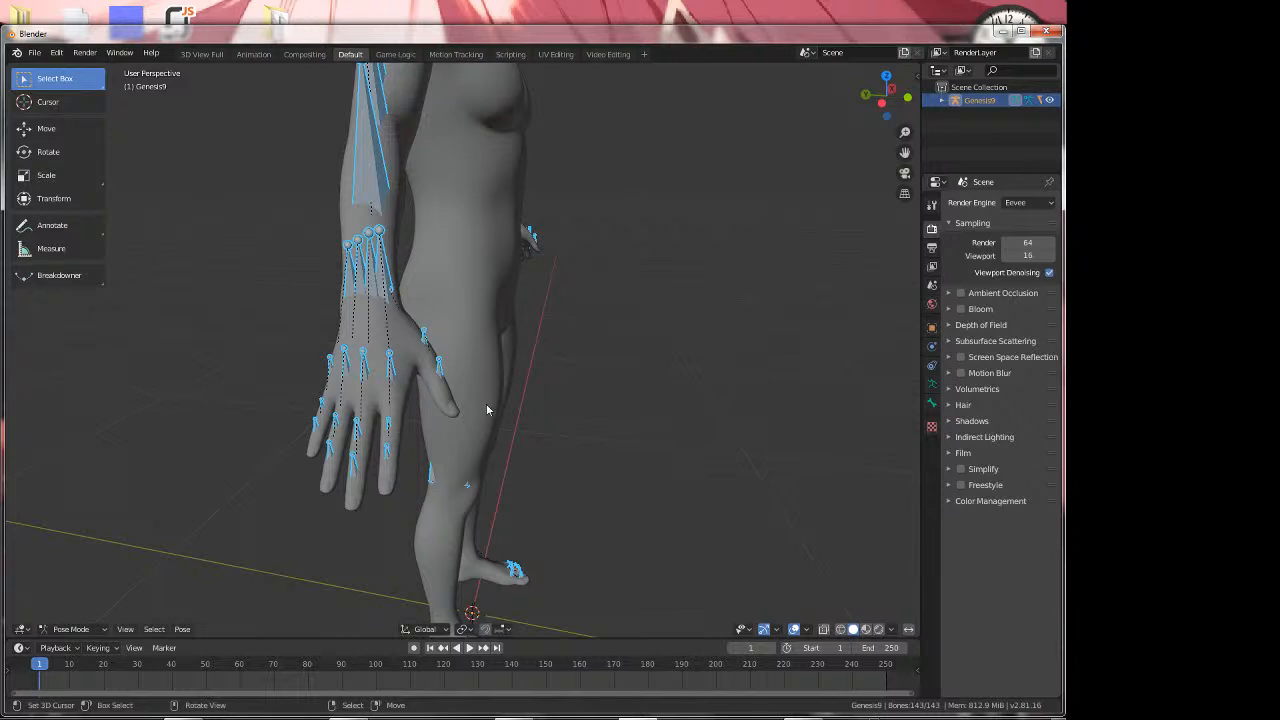
middle_drag(604, 346, 479, 364)
scroll(545, 323, down, 4)
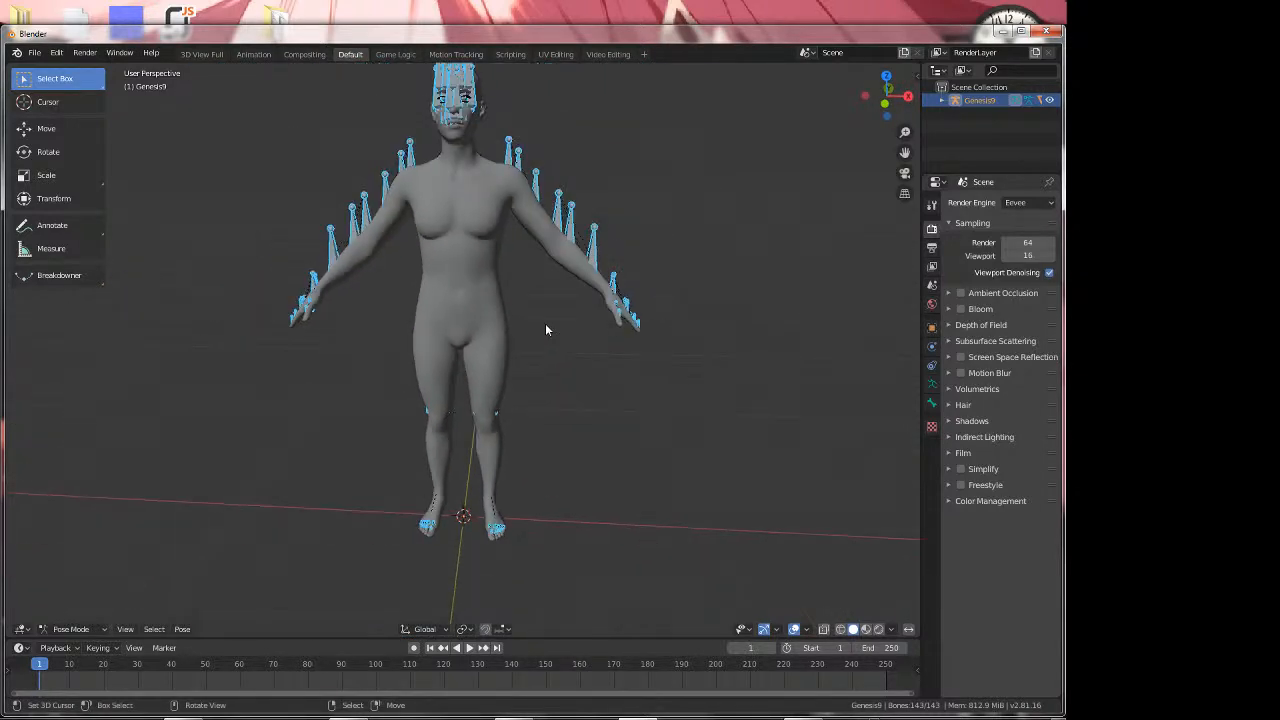
shift+middle_drag(558, 292, 581, 403)
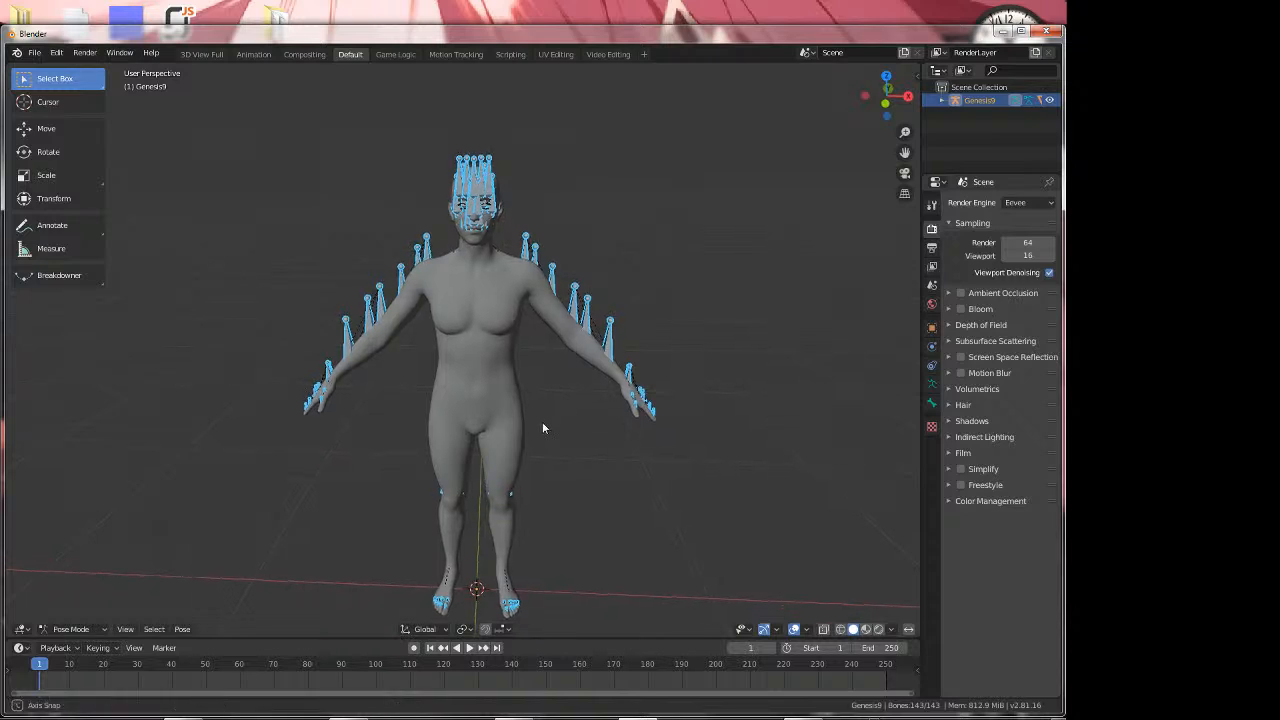
mouse_move(557, 489)
shift+middle_down()
mouse_move(545, 477)
mouse_move(555, 468)
shift+middle_up()
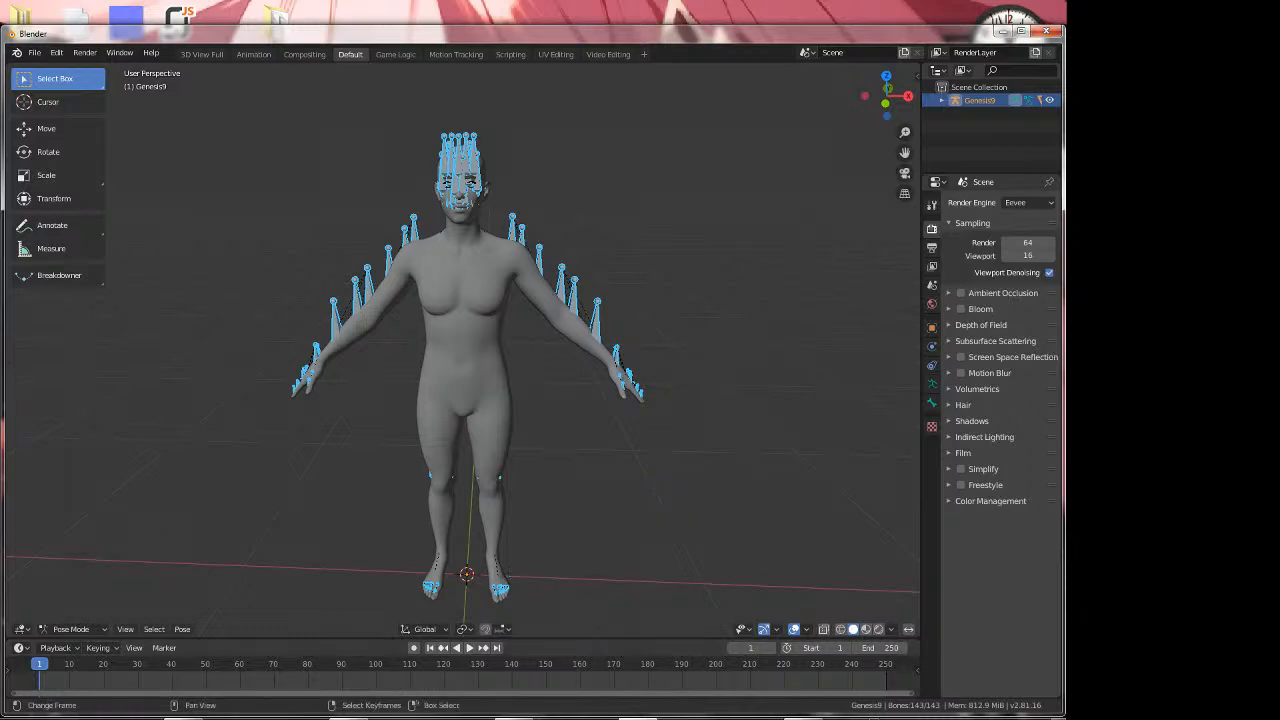
Switch to the YouTube Studio window, check the live chat and viewer analytics, and return to Blender
click(142, 719)
click(188, 719)
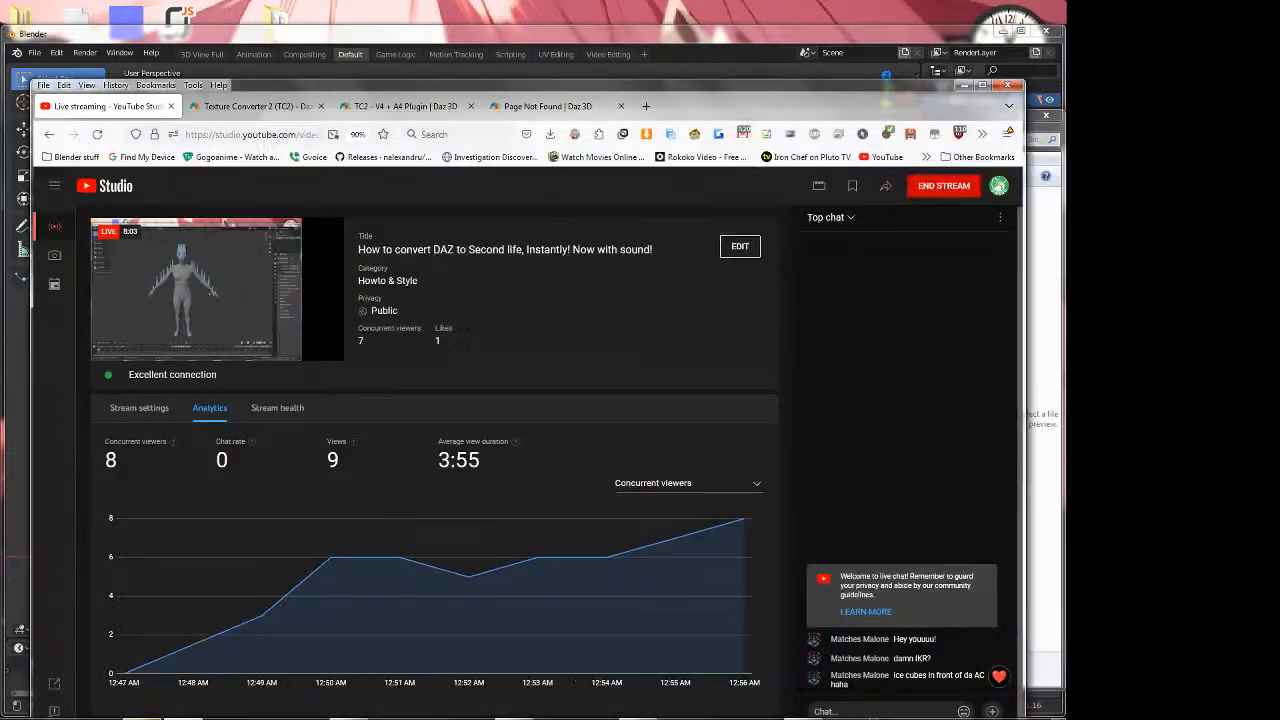
click(769, 35)
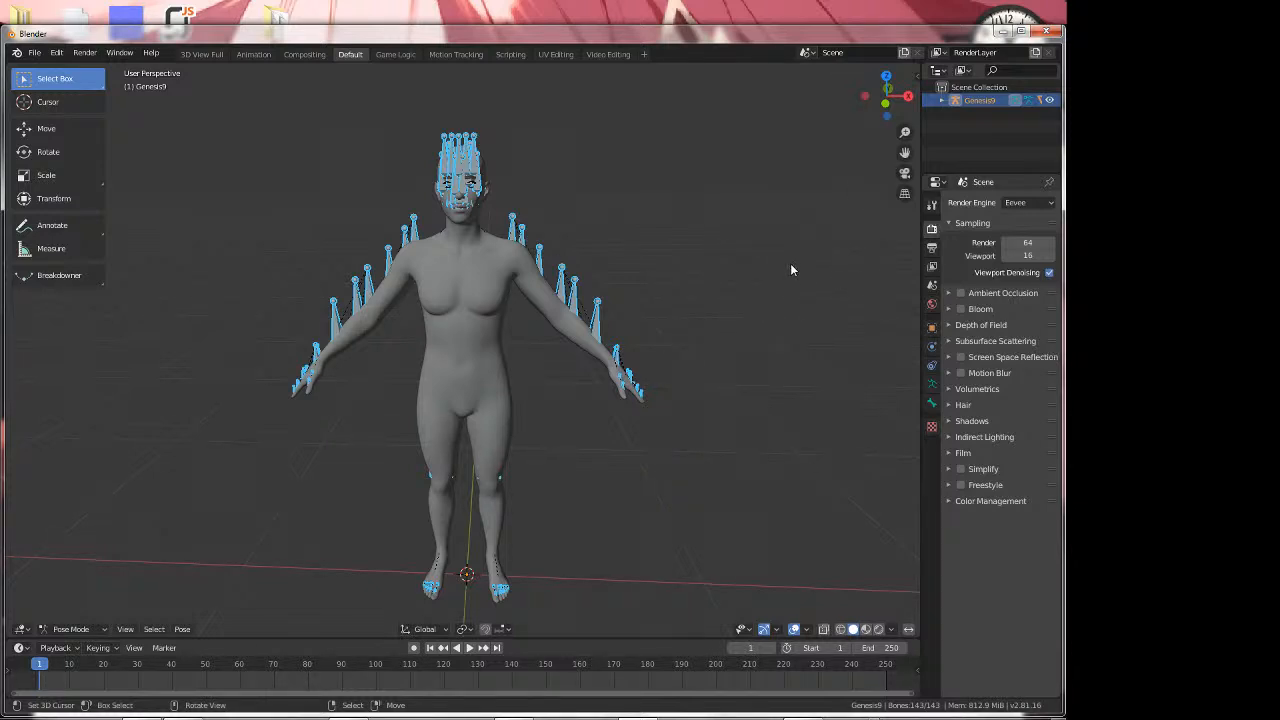
Open the Onigiri add-on's Animation tools in the 3D viewport sidebar and enable the posing library
click(916, 77)
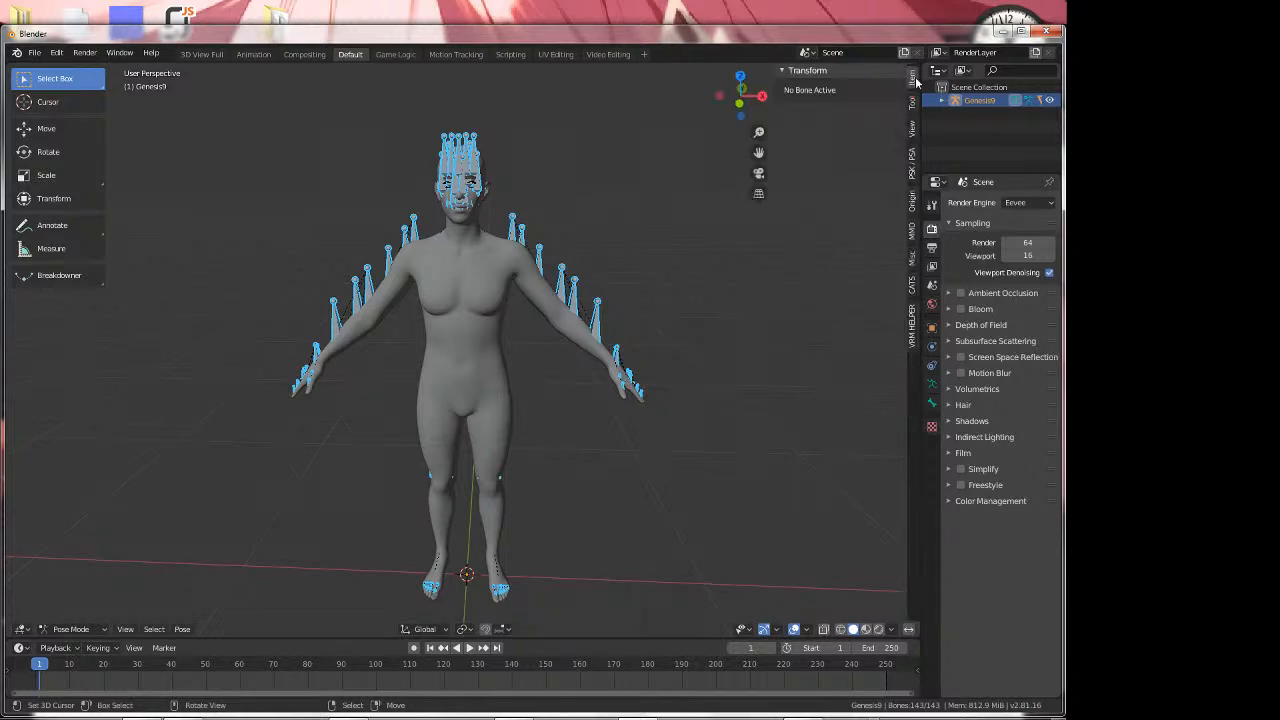
click(912, 201)
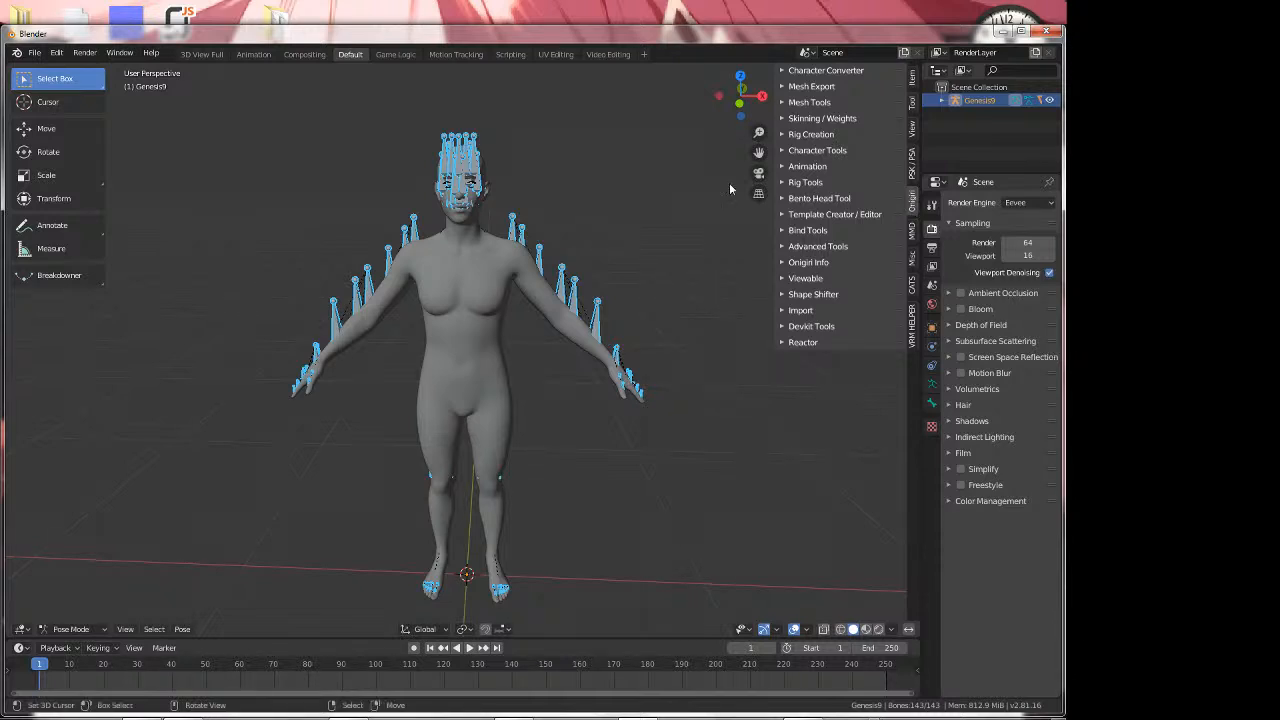
click(786, 170)
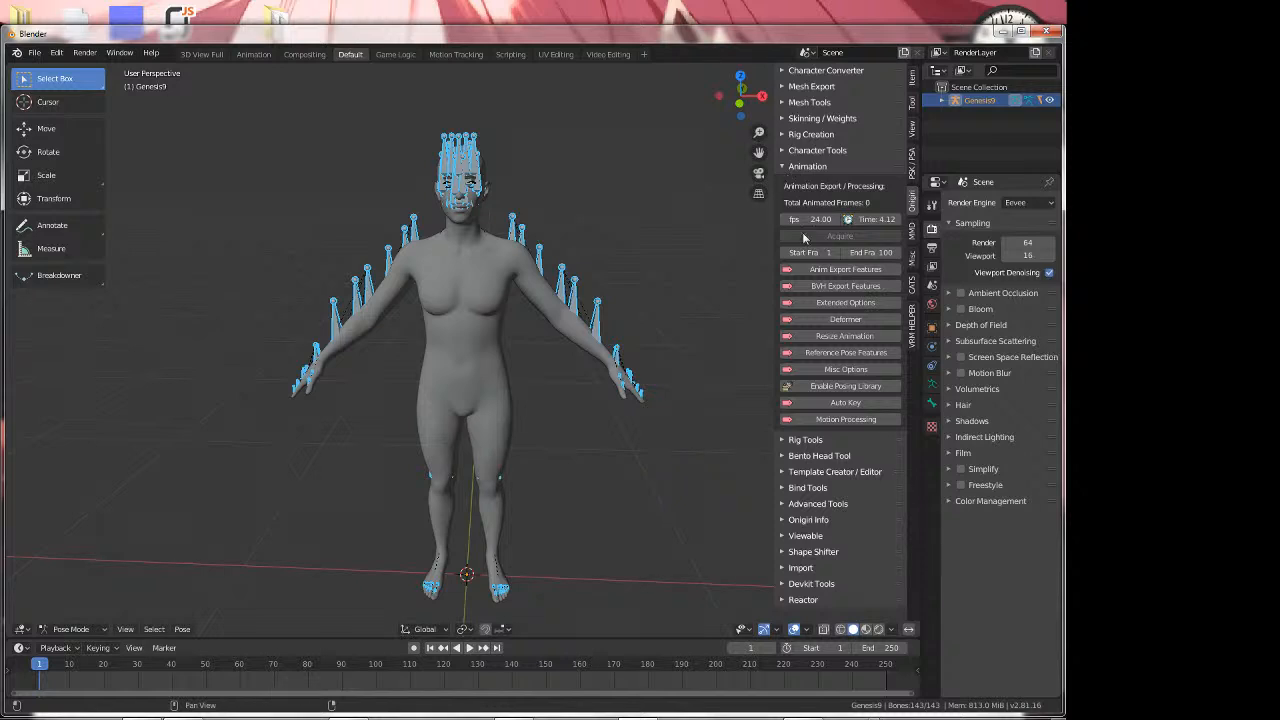
click(823, 390)
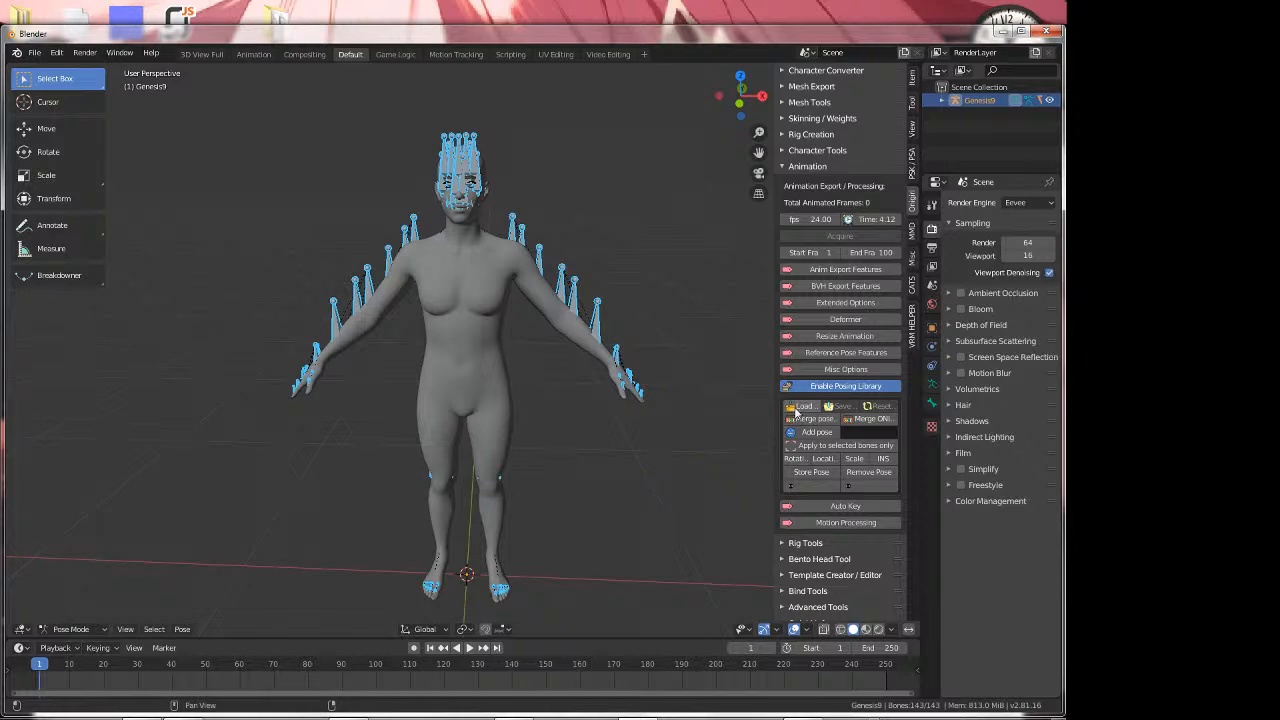
Load the pose library DAZ Gen 9good one.bpl from the Desktop folder Bonemaps for 6-18-24
click(801, 407)
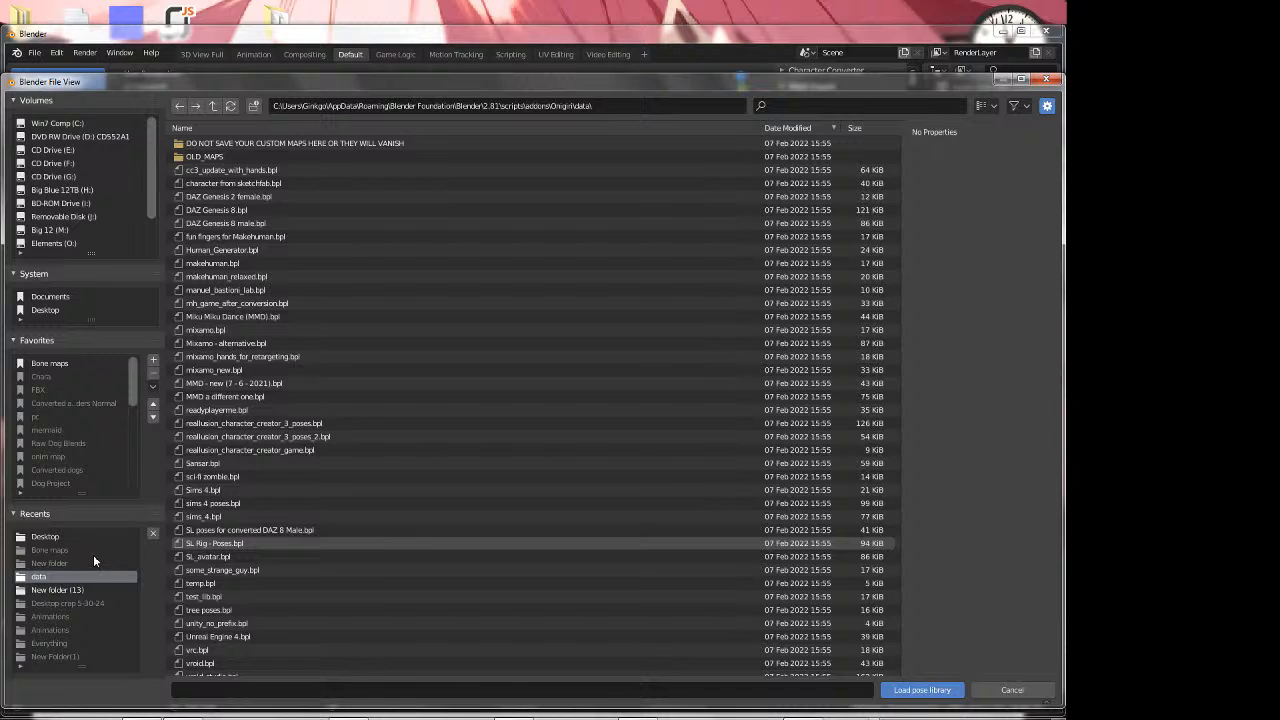
click(45, 536)
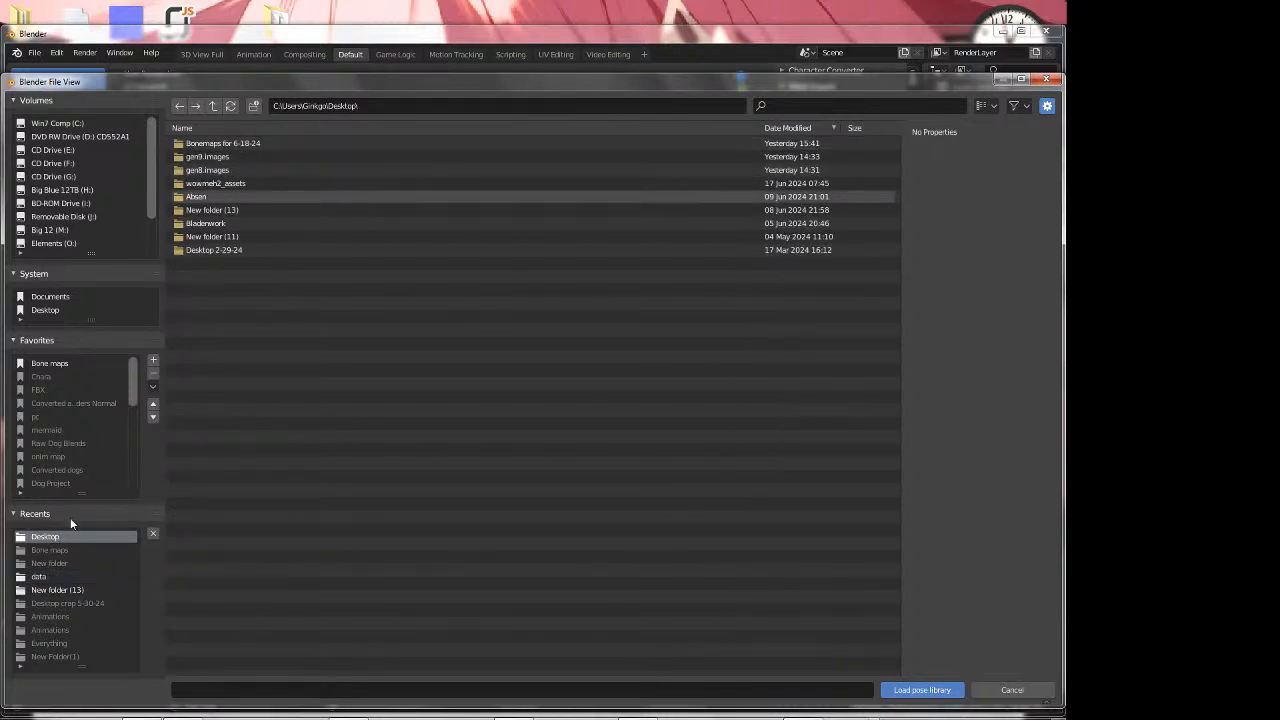
click(60, 537)
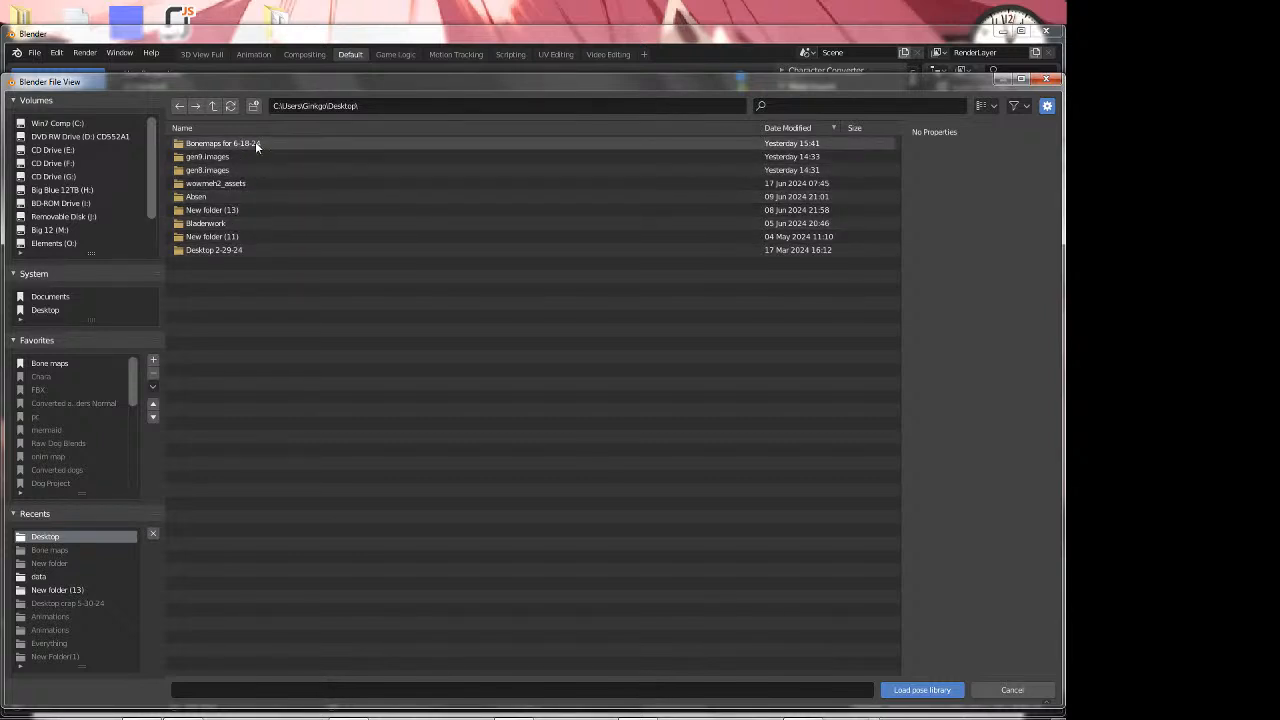
click(255, 141)
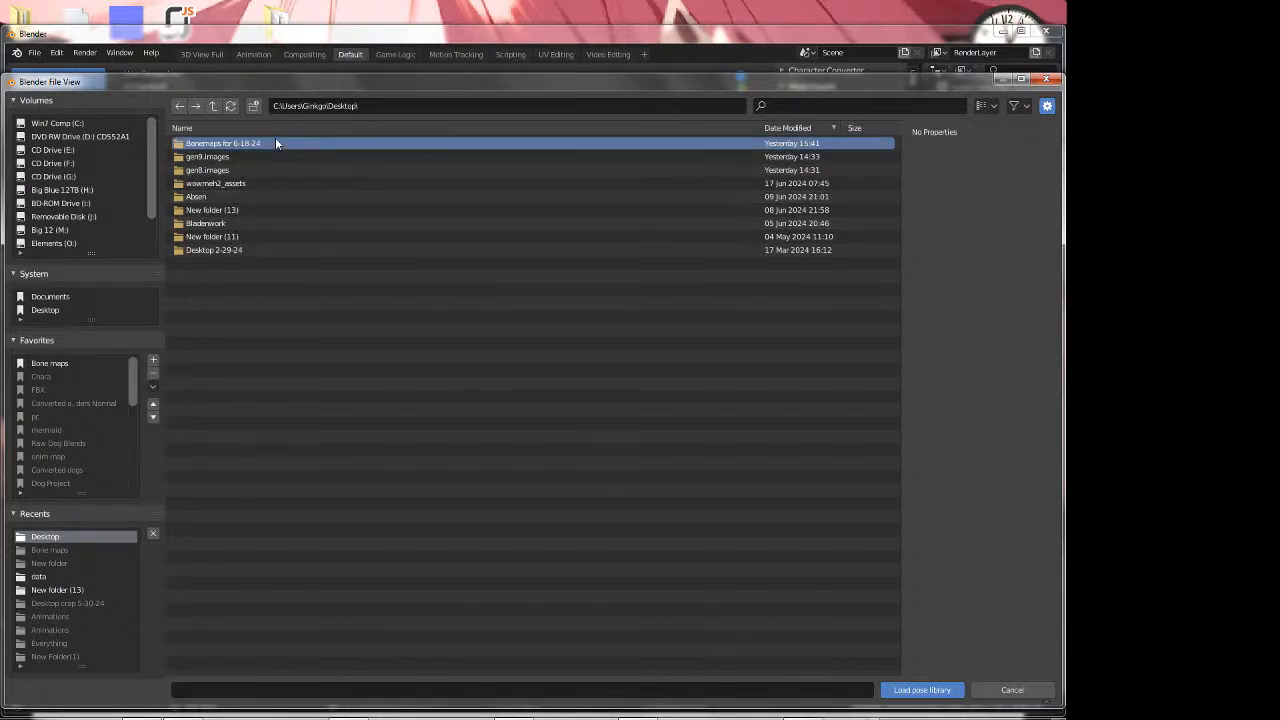
double_click(275, 138)
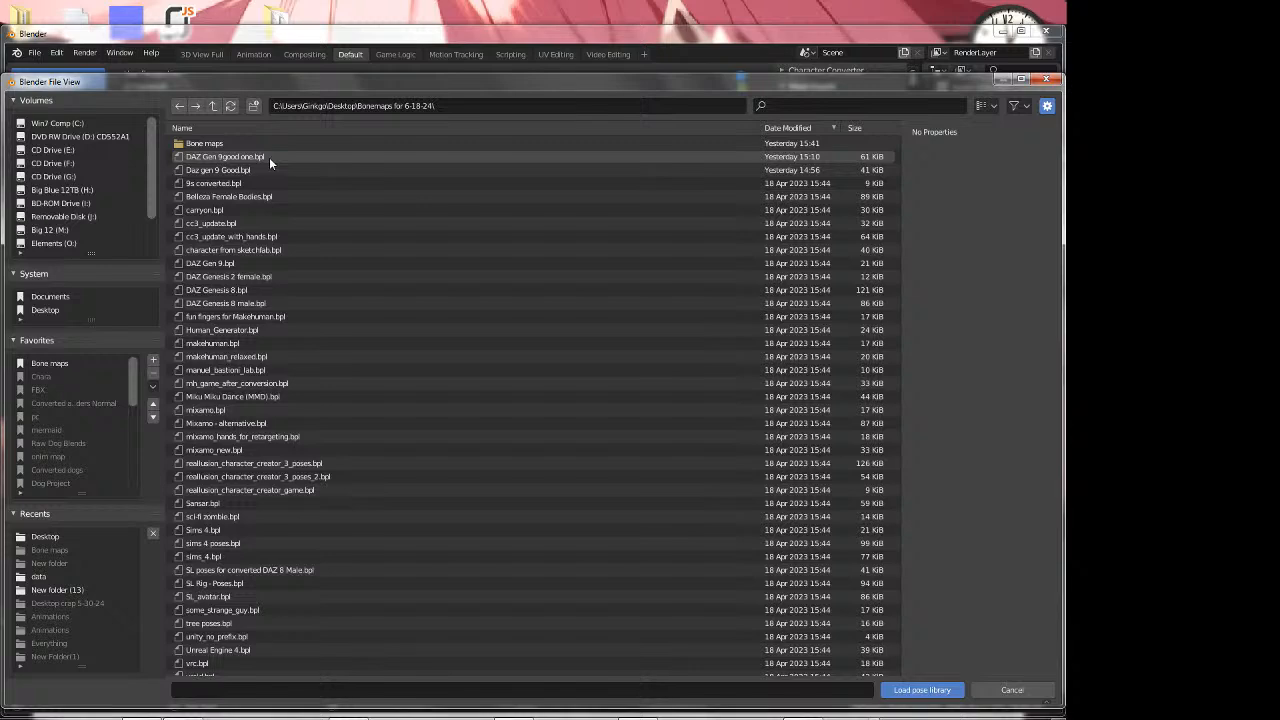
click(269, 157)
double_click(269, 157)
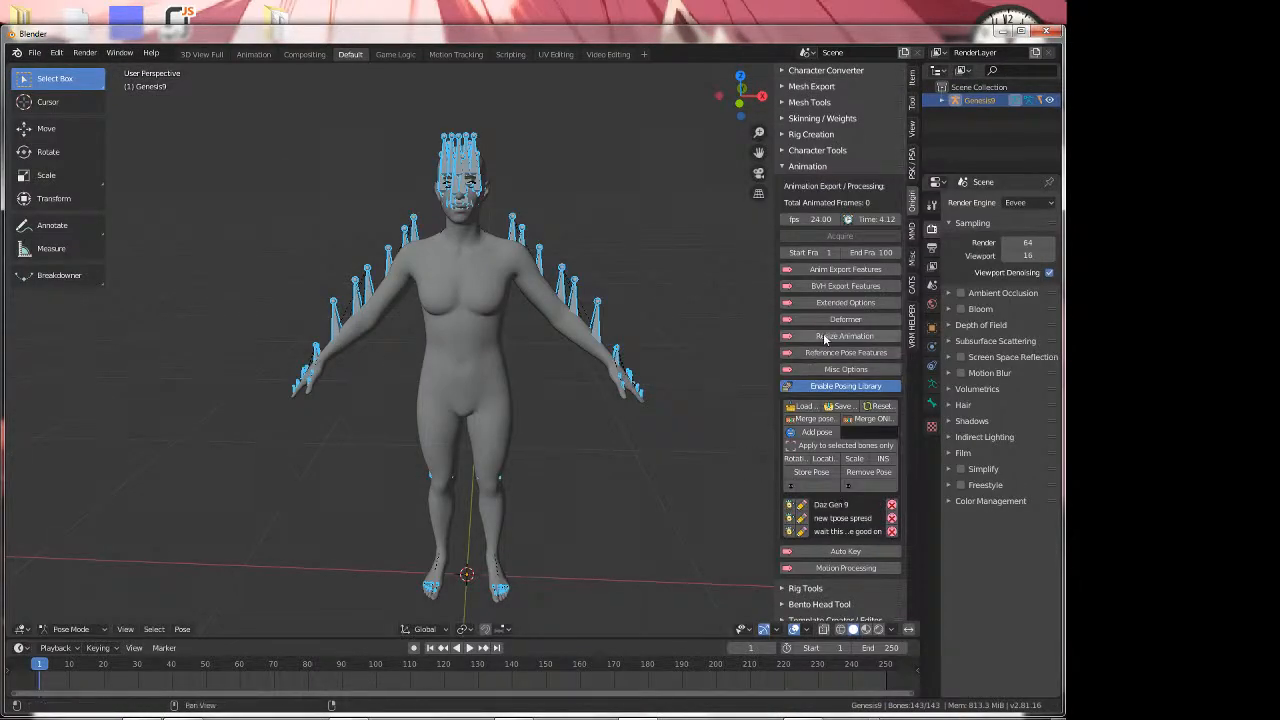
Apply the library pose "wait this might be the good one" to the Genesis9 rig
scroll(828, 479, down, 4)
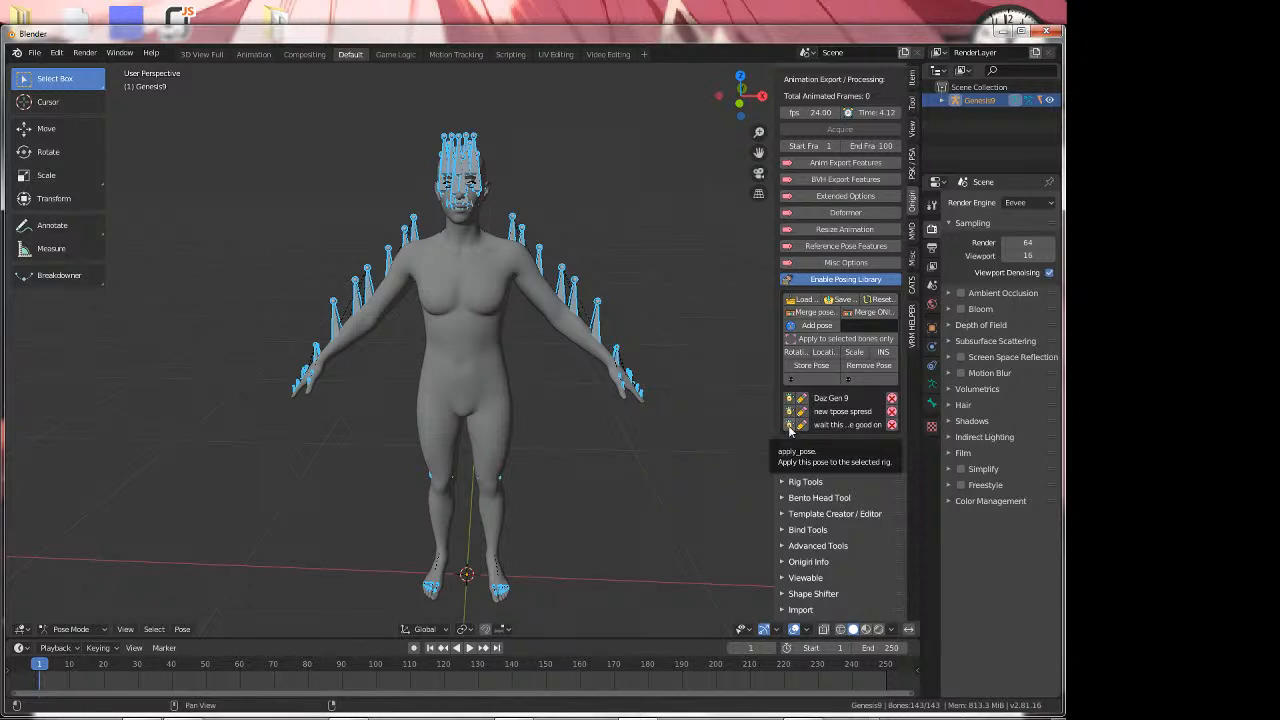
drag(778, 418, 724, 414)
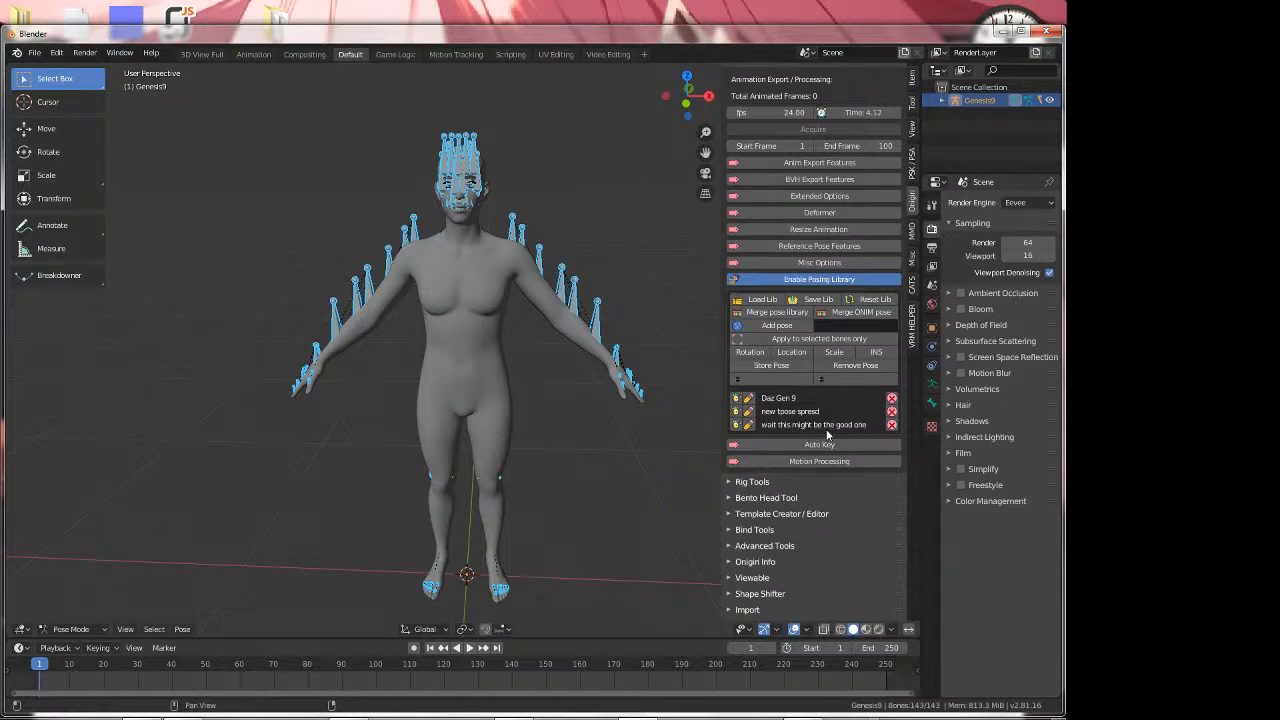
click(738, 427)
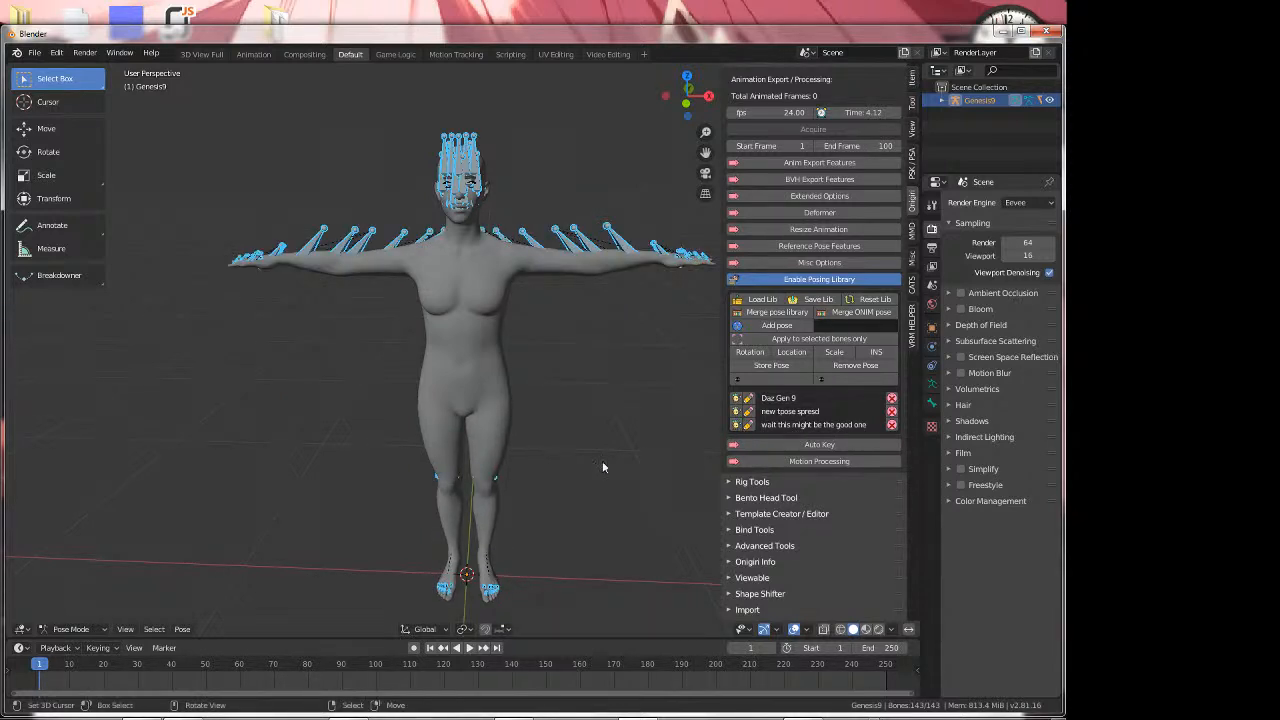
middle_drag(548, 402, 494, 426)
middle_drag(524, 385, 453, 351)
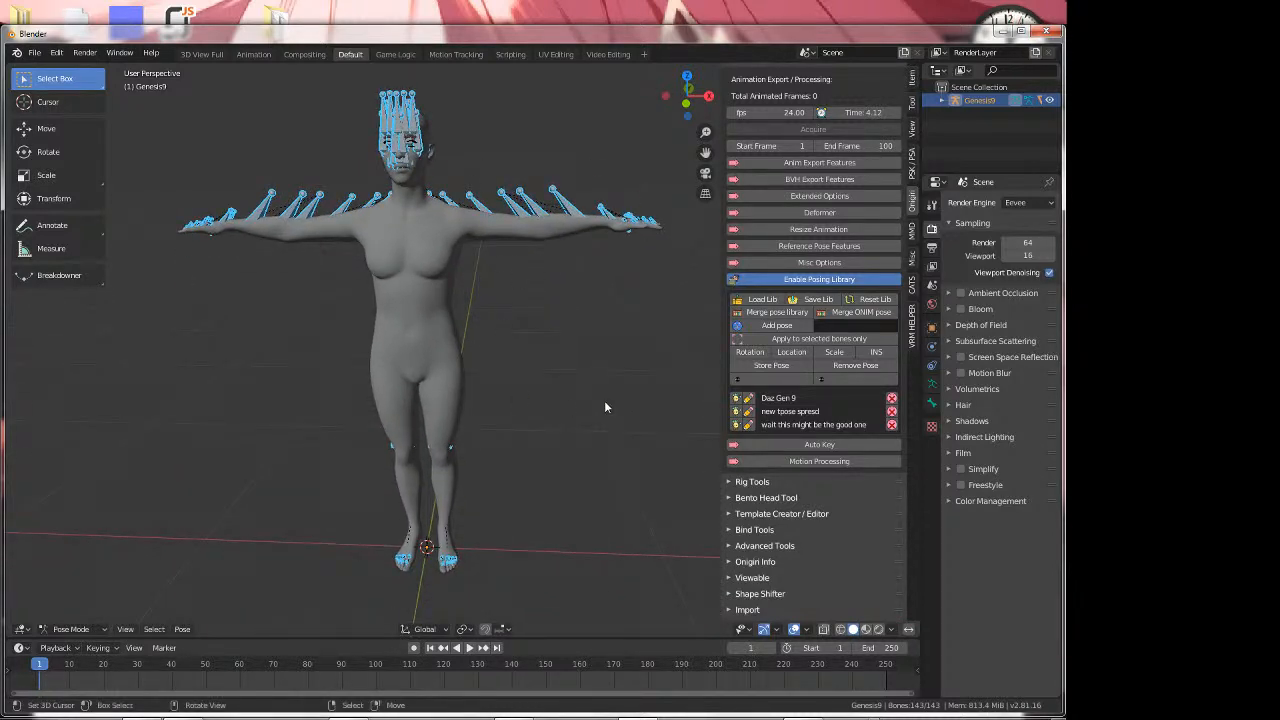
mouse_move(477, 249)
middle_down()
mouse_move(477, 334)
mouse_move(417, 317)
mouse_move(478, 293)
mouse_move(486, 235)
middle_up()
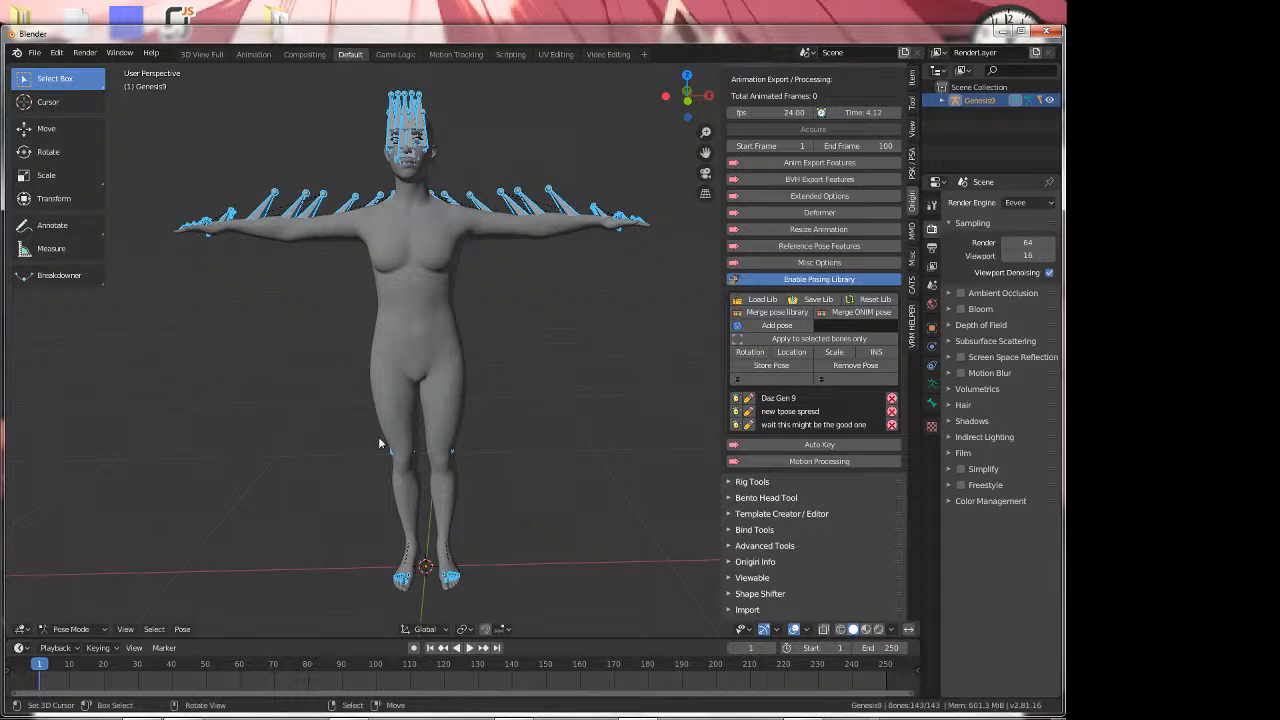
Select the Genesis9 body mesh and display the viewport in wireframe to examine the bones inside it
click(445, 310)
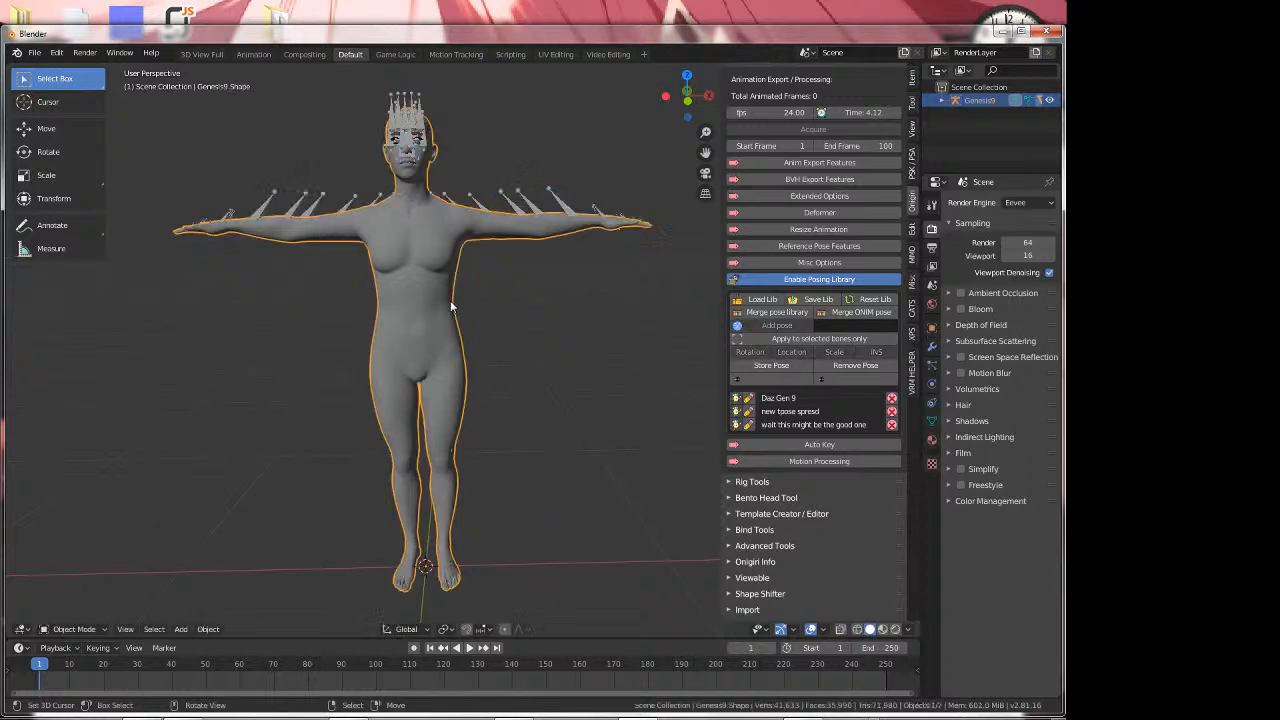
click(855, 630)
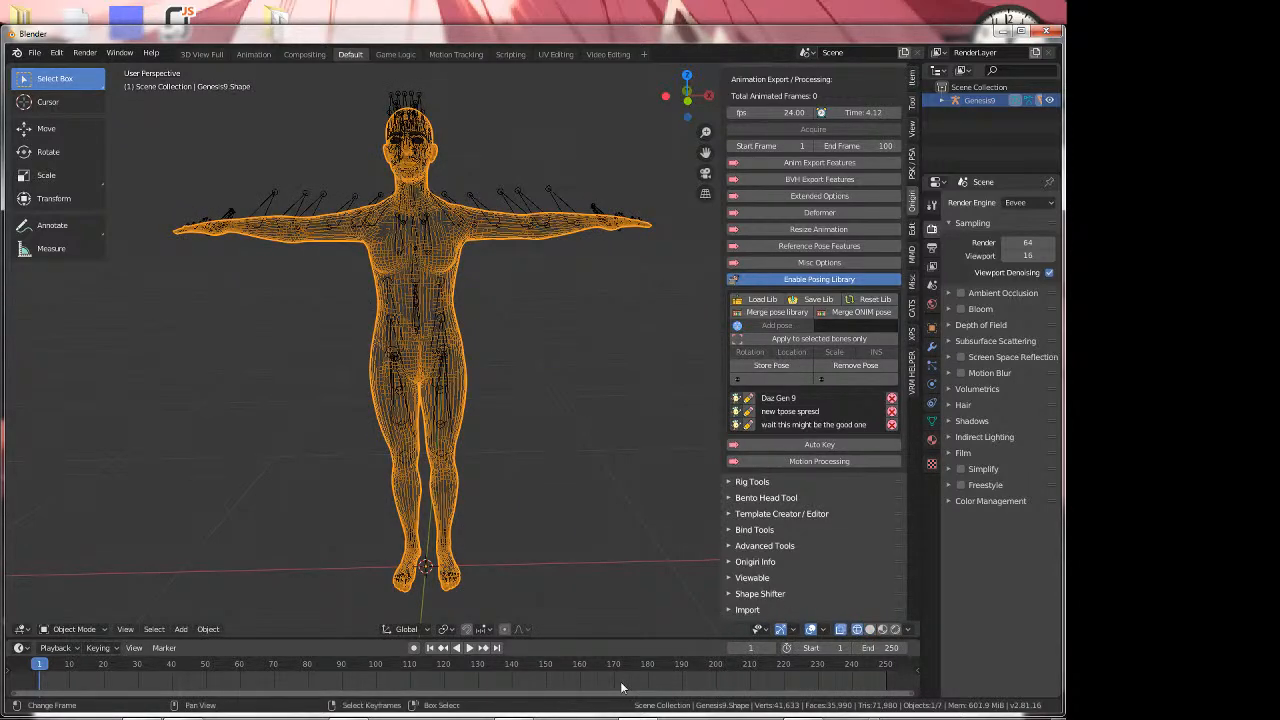
scroll(480, 355, up, 5)
scroll(509, 410, down, 1)
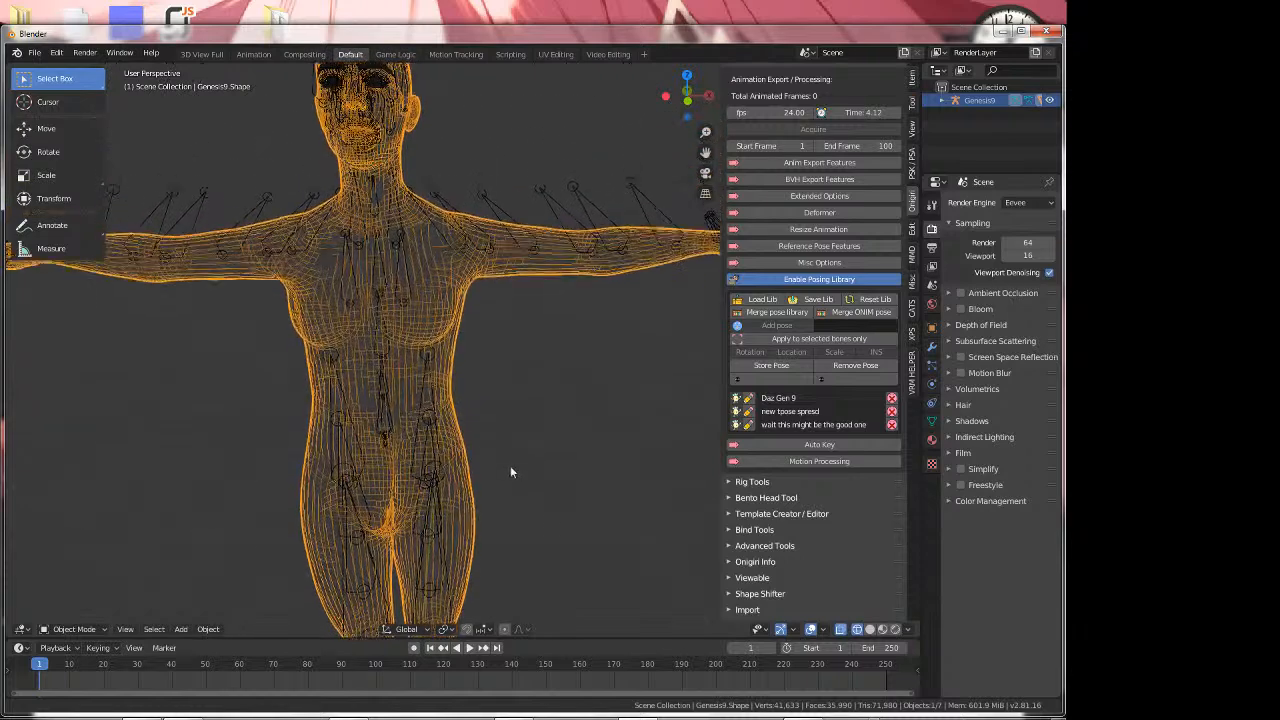
middle_drag(512, 459, 504, 413)
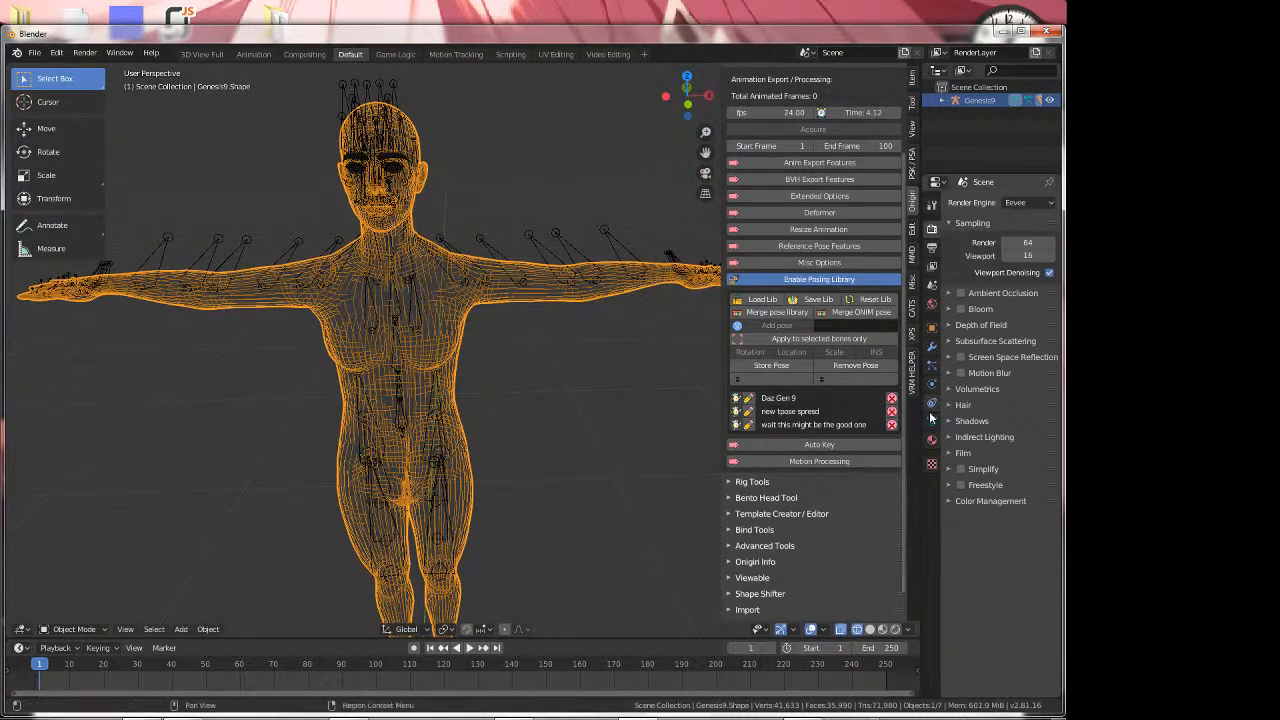
scroll(510, 445, down, 1)
middle_drag(492, 443, 472, 406)
Load the bone map "DAZ Genesis 9 - body and face with physics - includes pose..onim" from Bonemaps for 6-18-24 and convert the character
scroll(788, 367, up, 3)
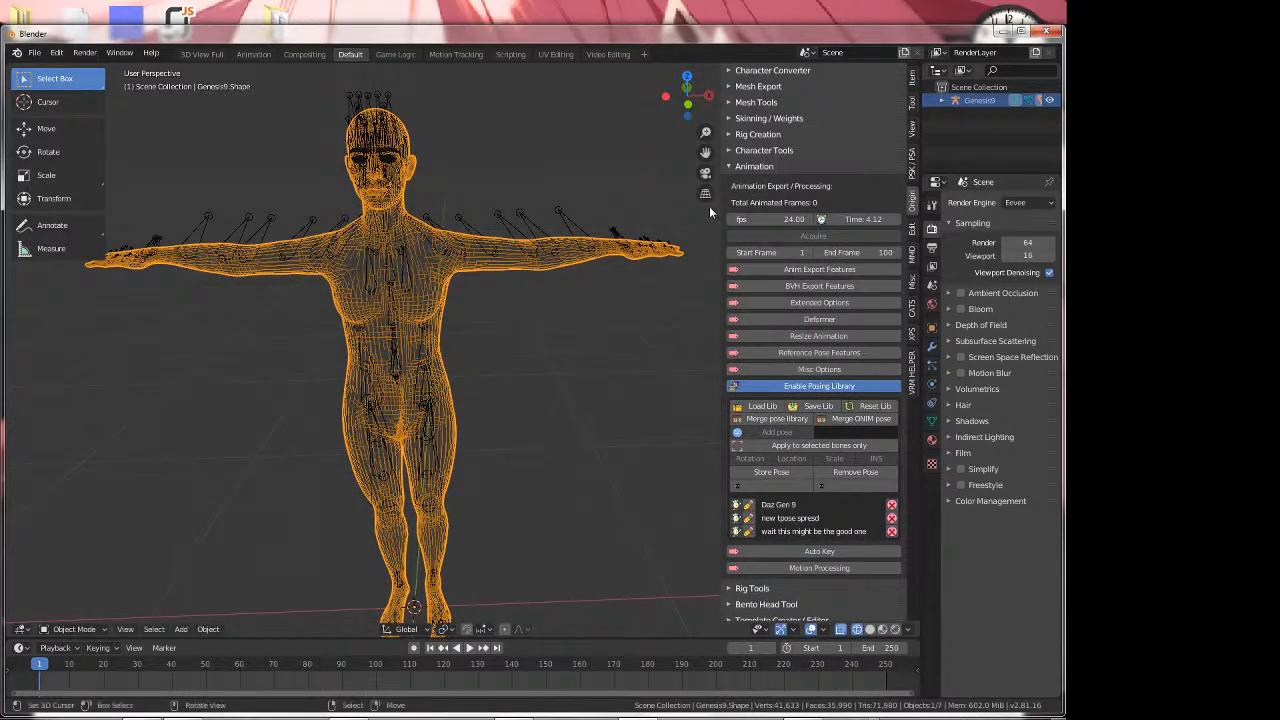
click(755, 167)
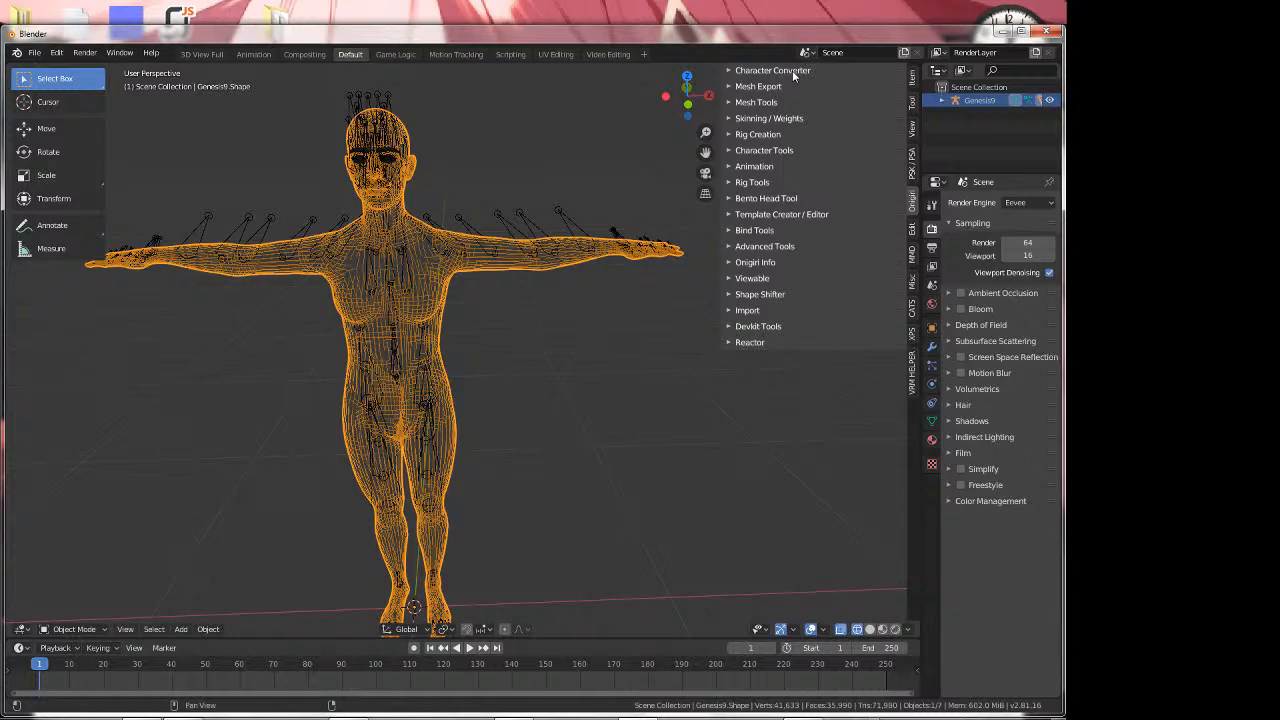
click(792, 70)
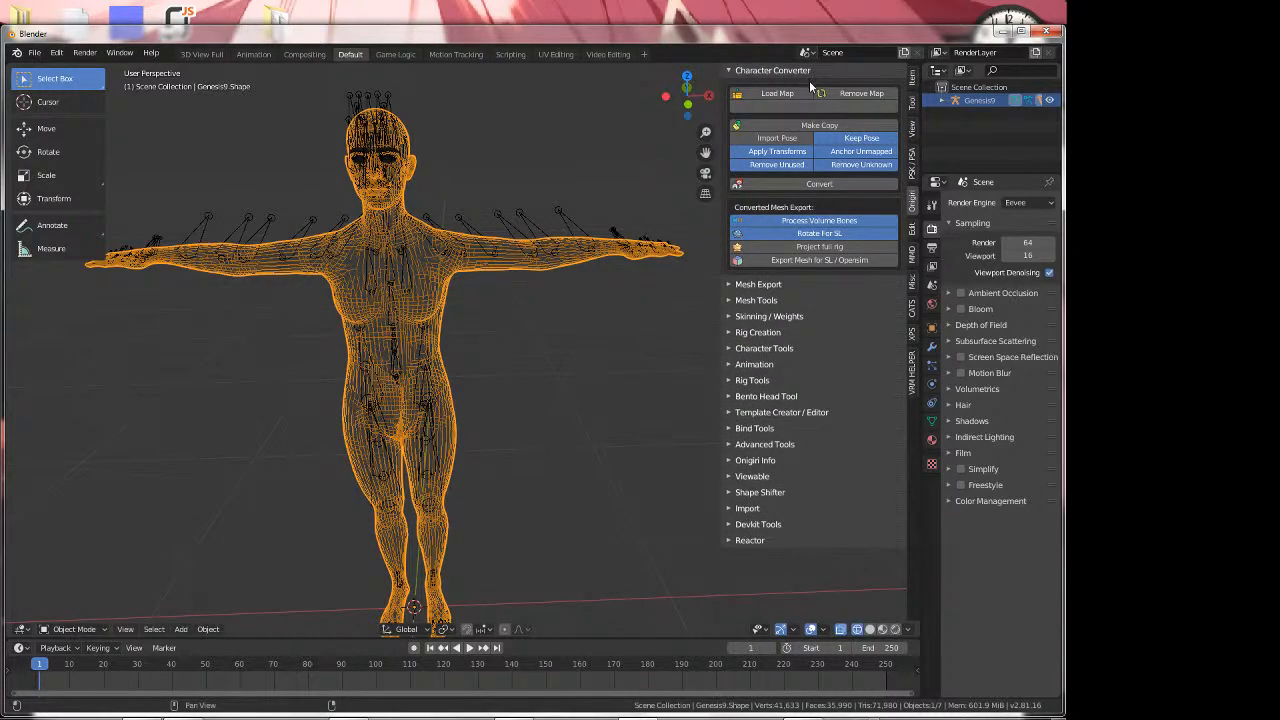
click(793, 94)
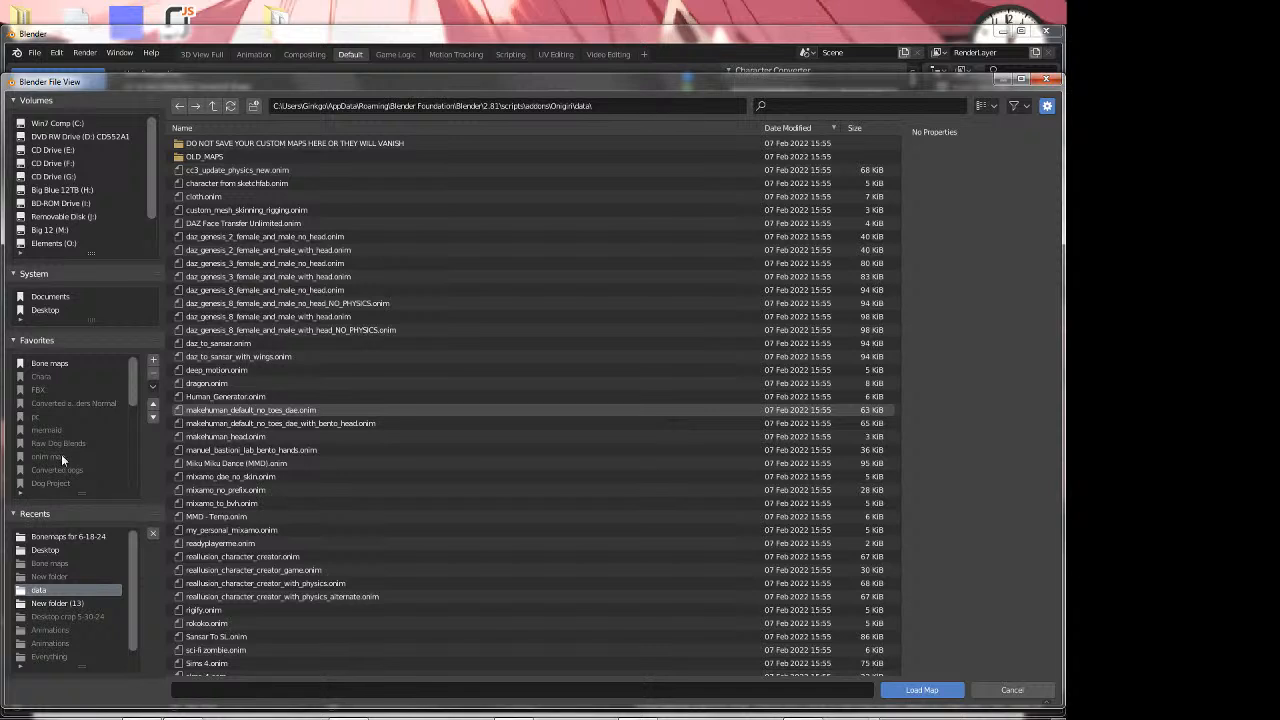
click(62, 537)
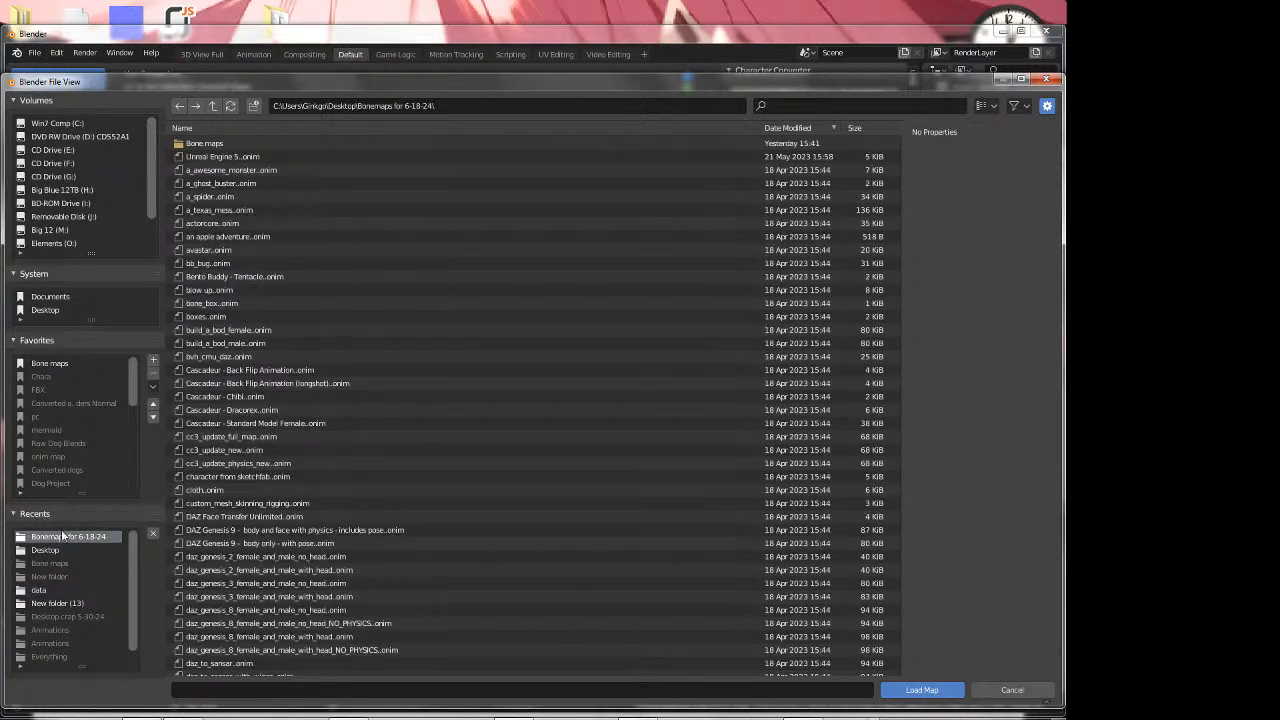
click(356, 531)
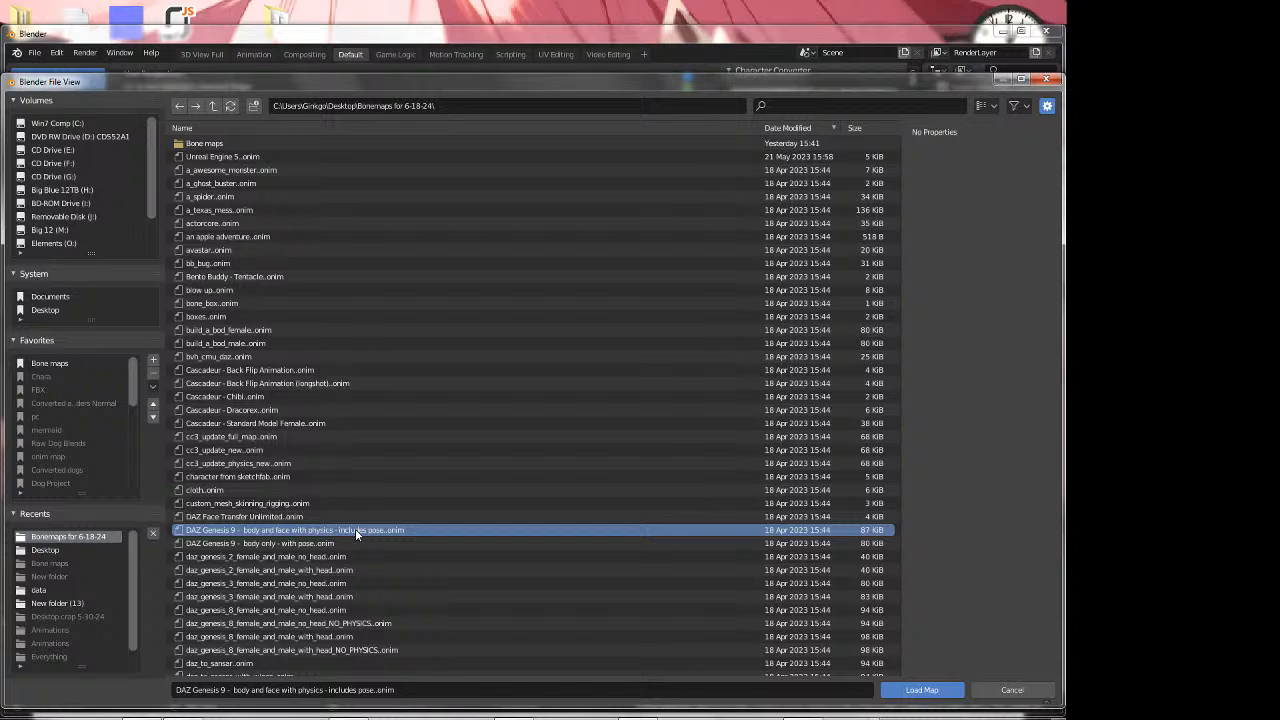
double_click(355, 529)
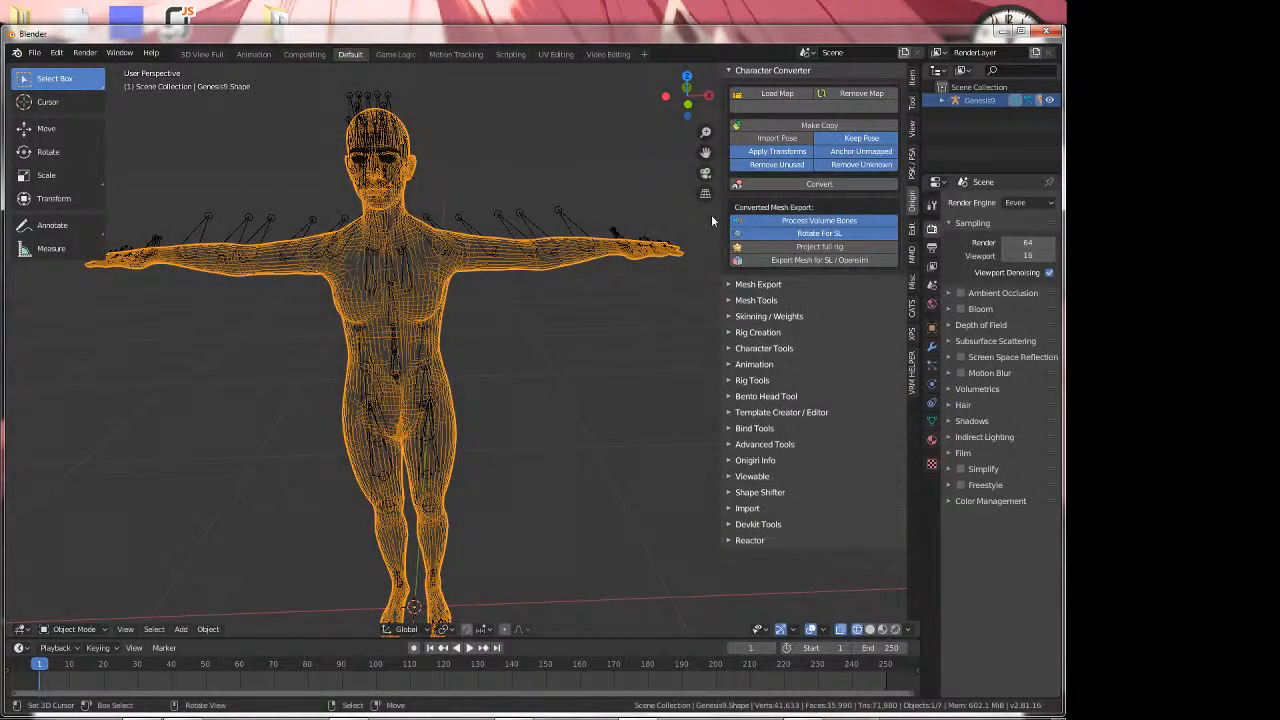
click(814, 185)
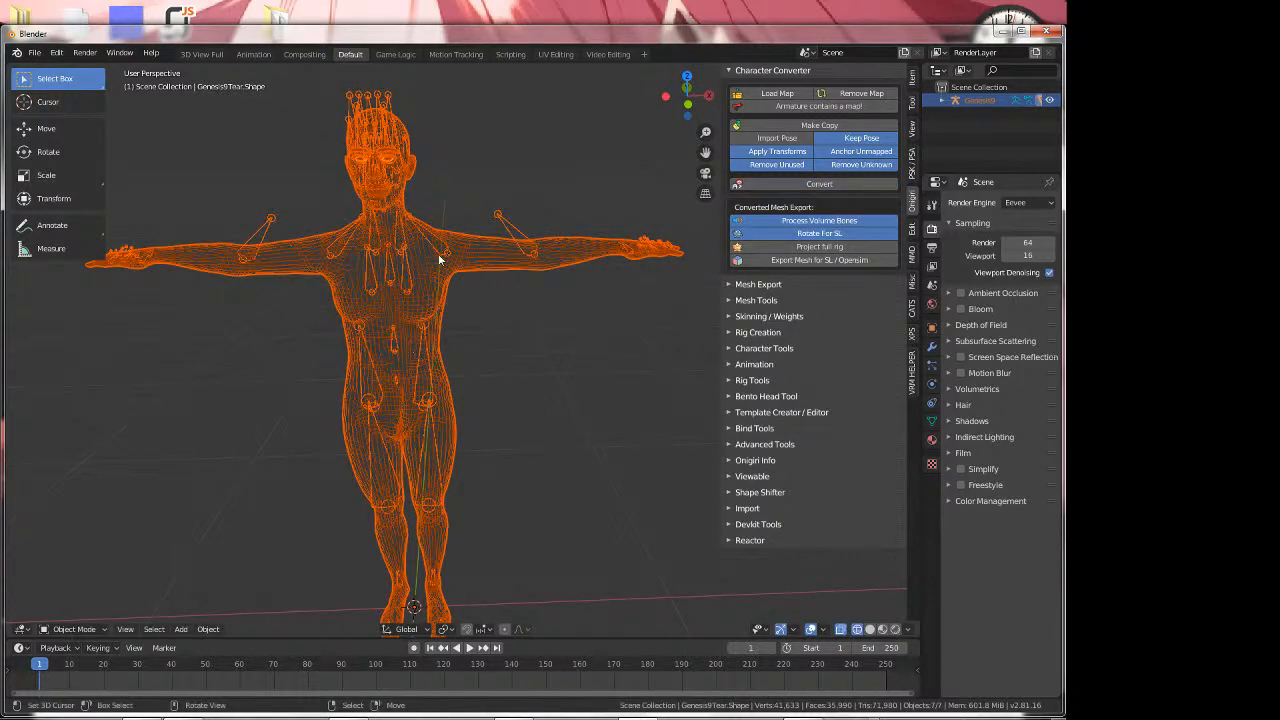
shift+middle_drag(457, 297, 487, 251)
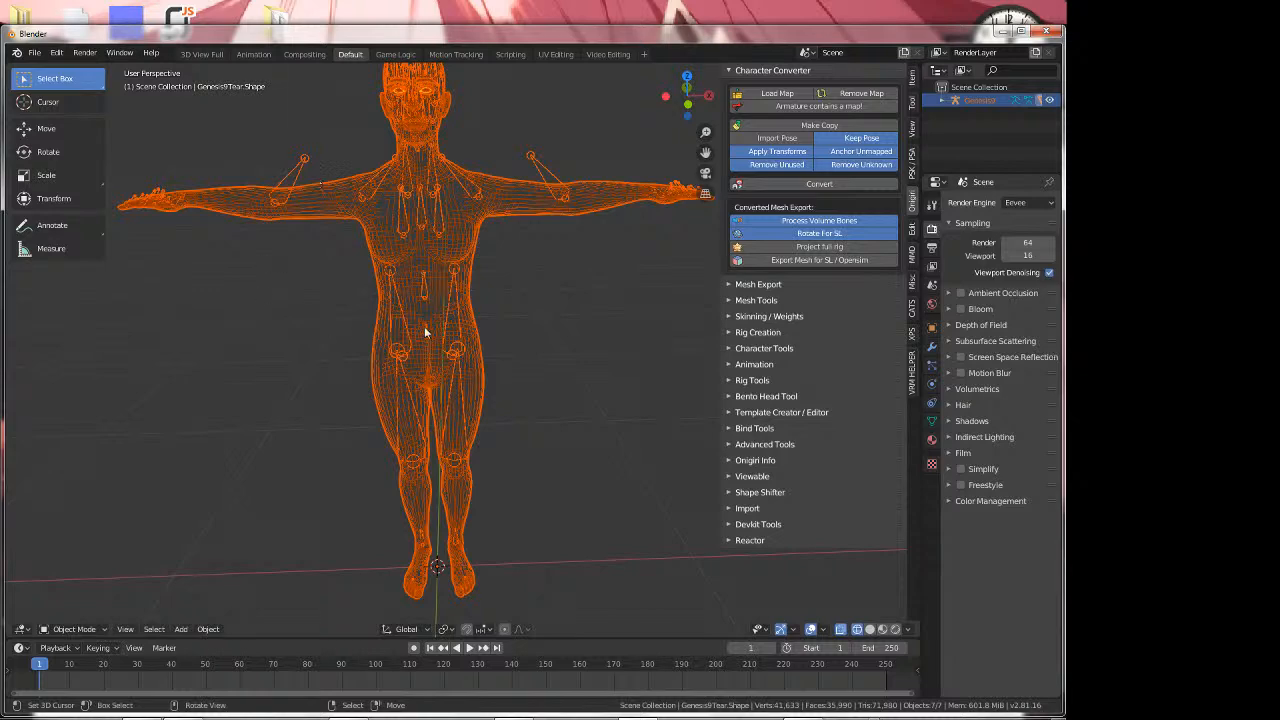
Put the converted Genesis9 armature in Pose Mode and try rotating the mElbowRight bone
click(305, 168)
click(75, 627)
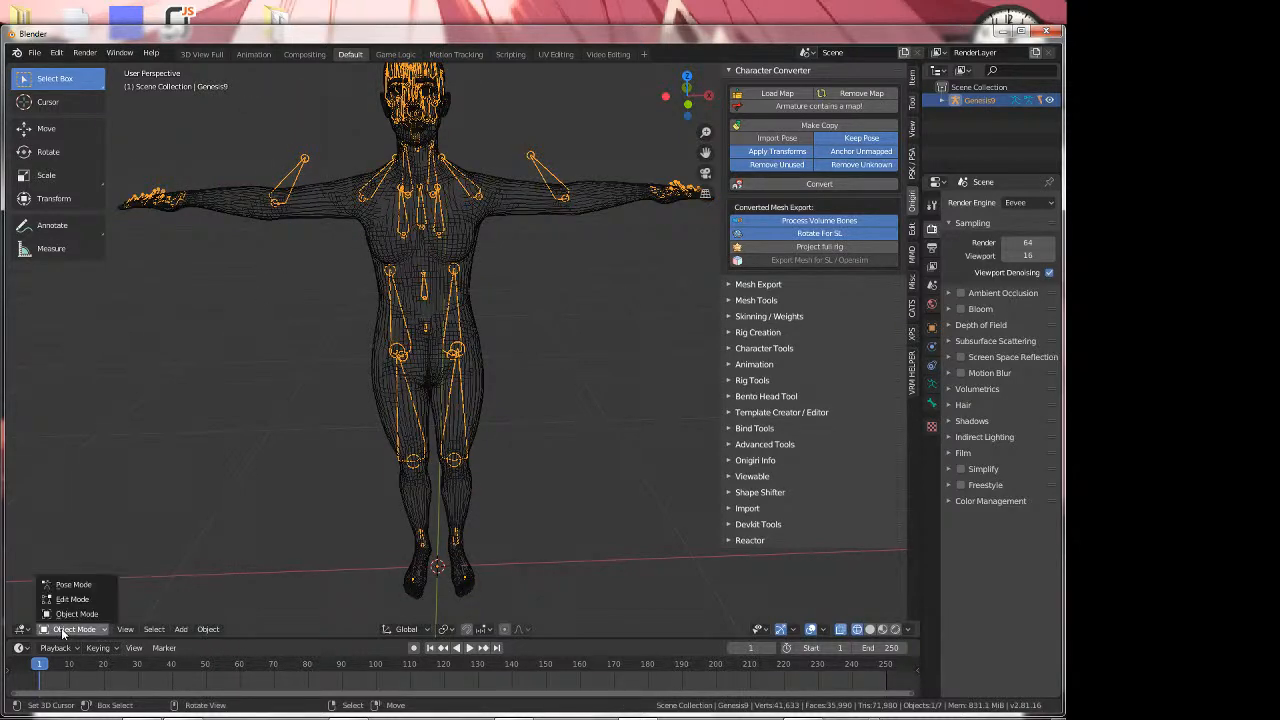
click(86, 584)
click(298, 175)
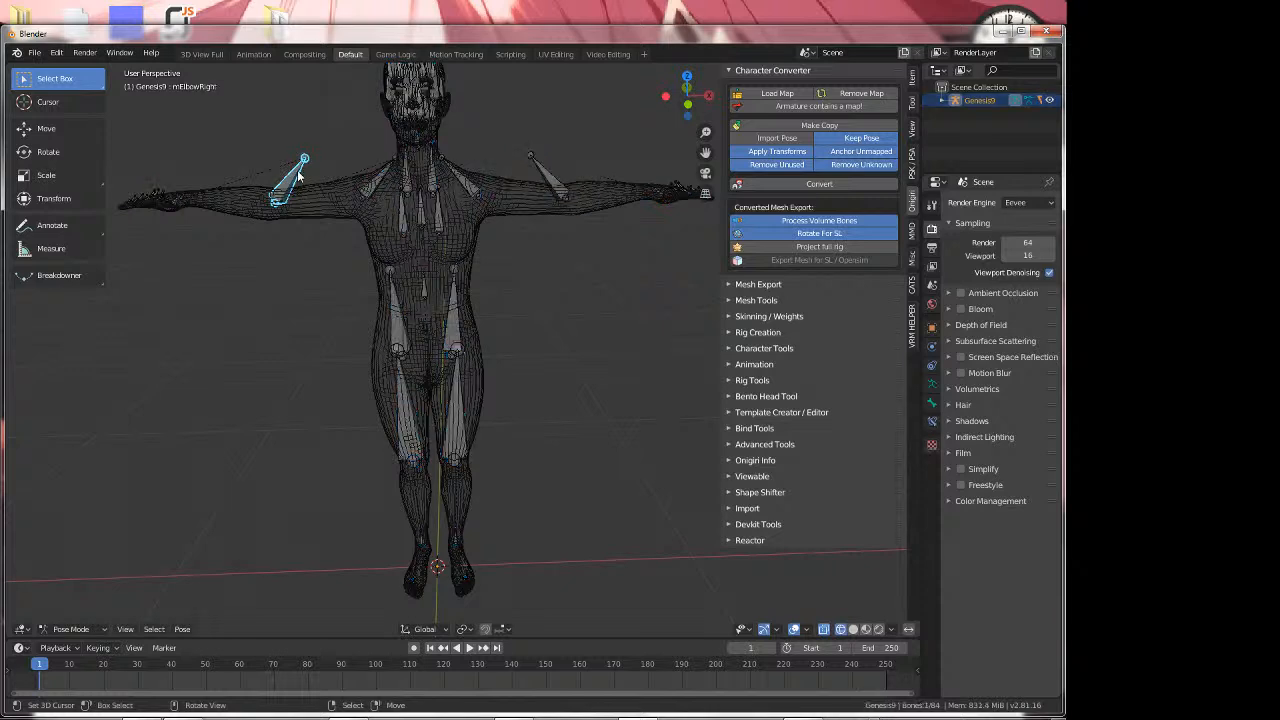
key(r)
right_click(237, 190)
Select the mHipLeft bone and all bones of the converted rig to examine its structure
click(537, 167)
click(453, 325)
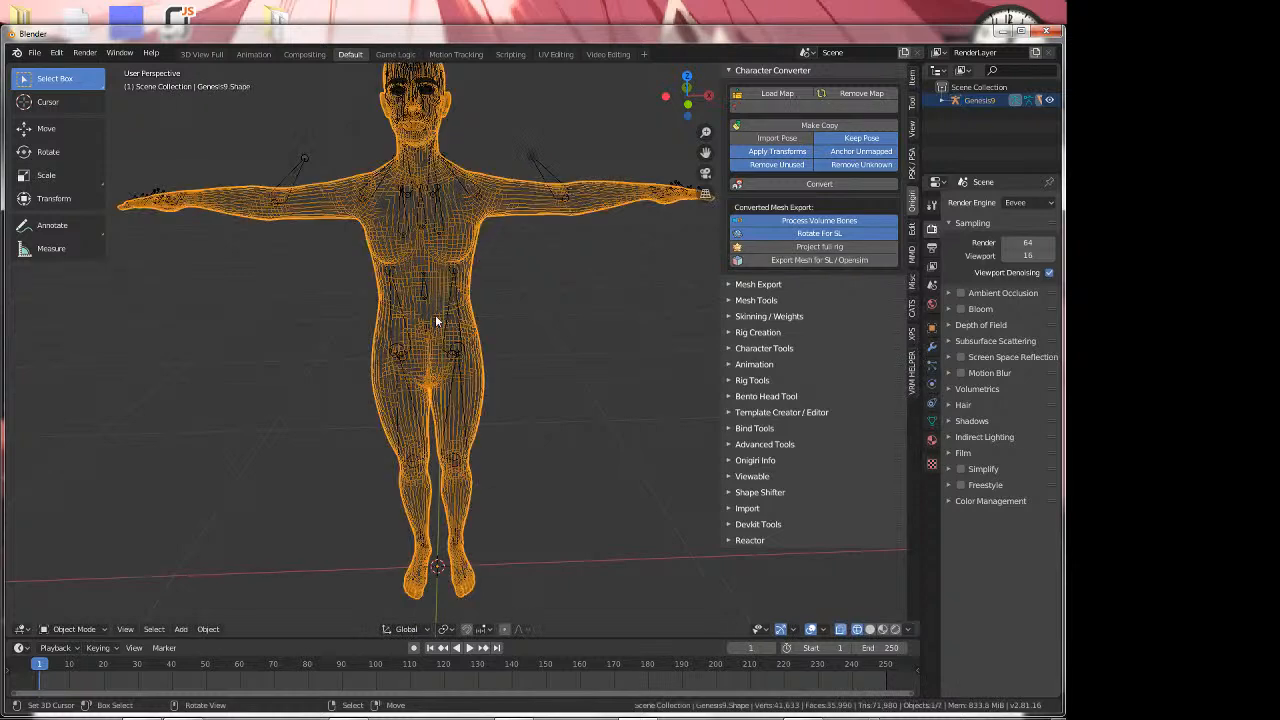
click(452, 318)
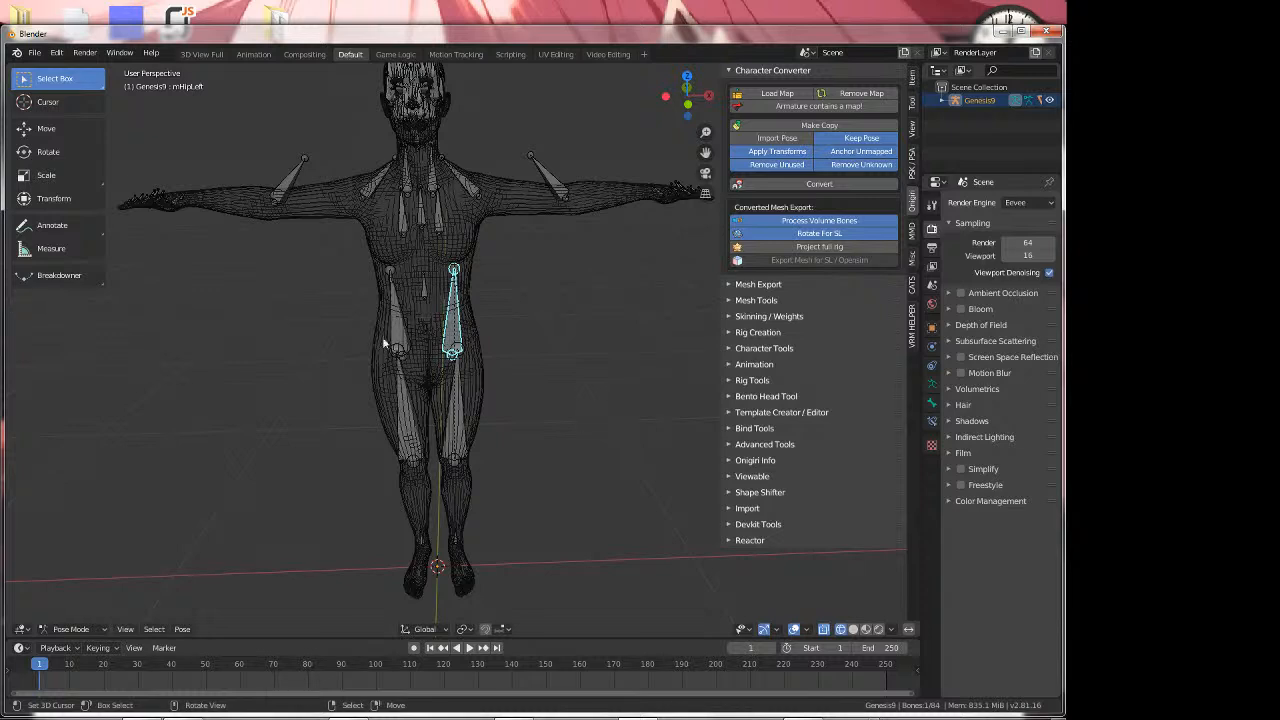
key(a)
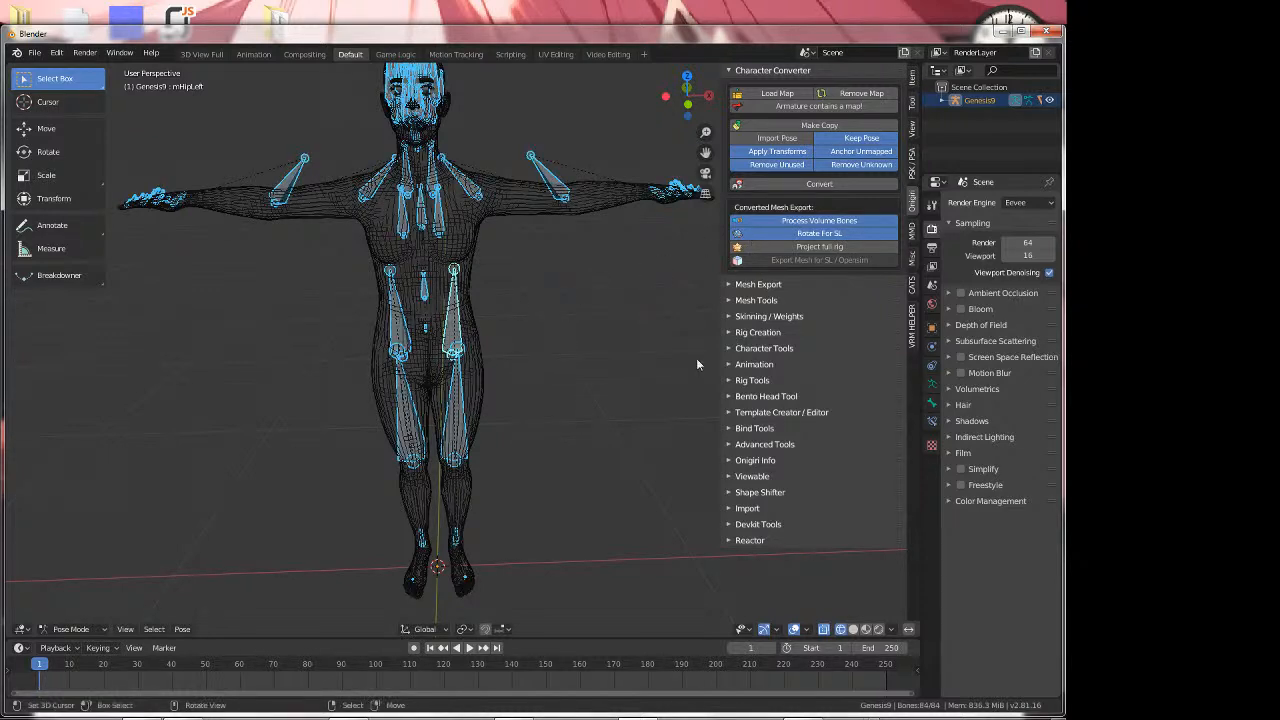
Enable Project full rig and export the Genesis9 body mesh for Second Life to the Desktop as 5.dae
click(797, 248)
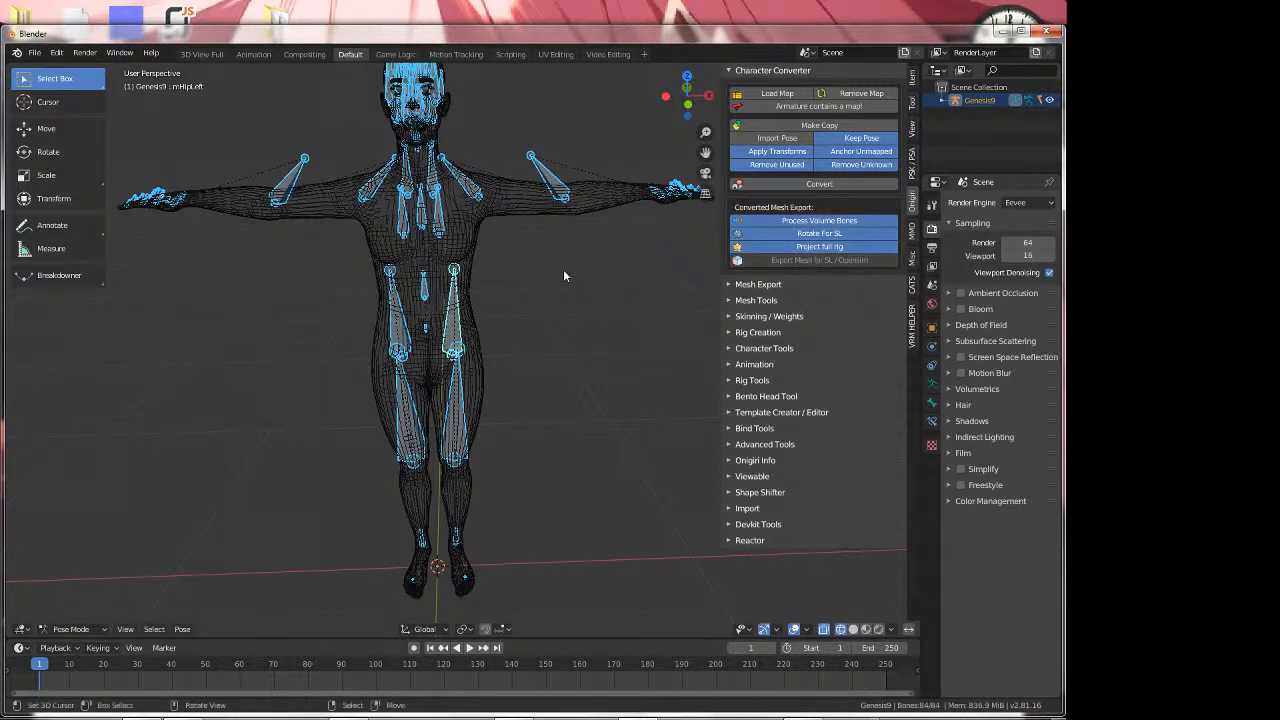
right_click(471, 222)
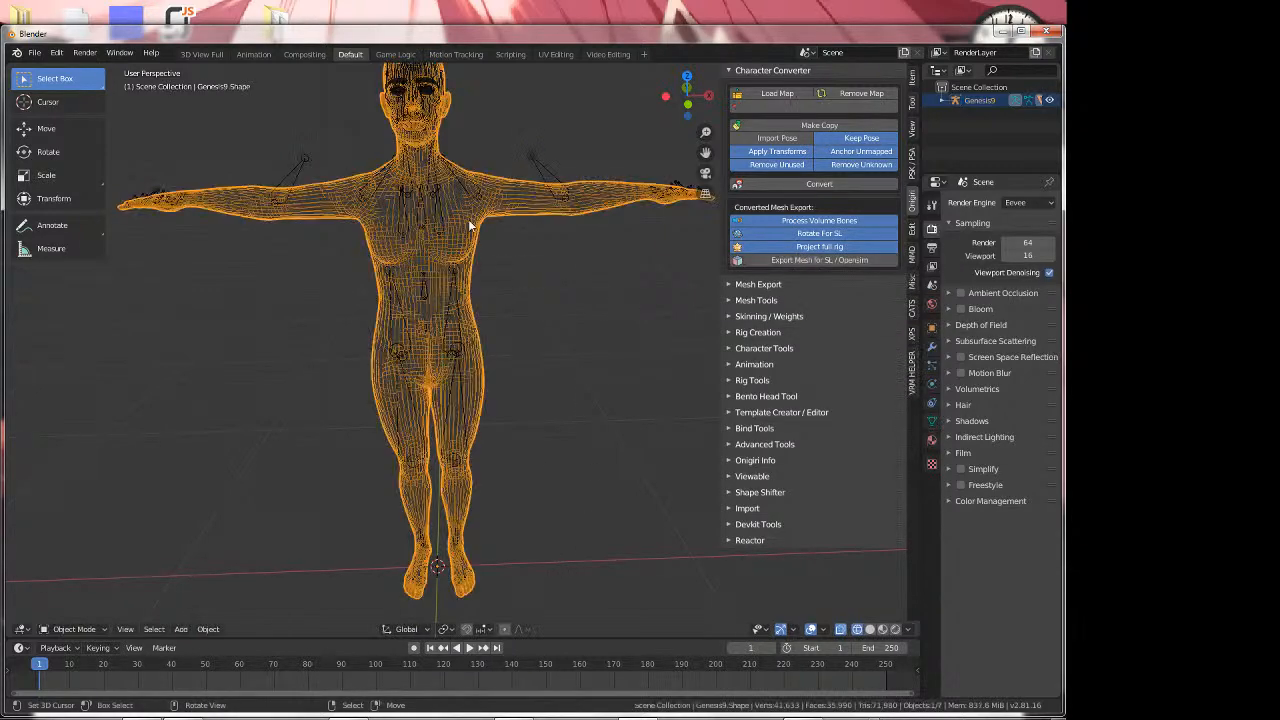
click(797, 262)
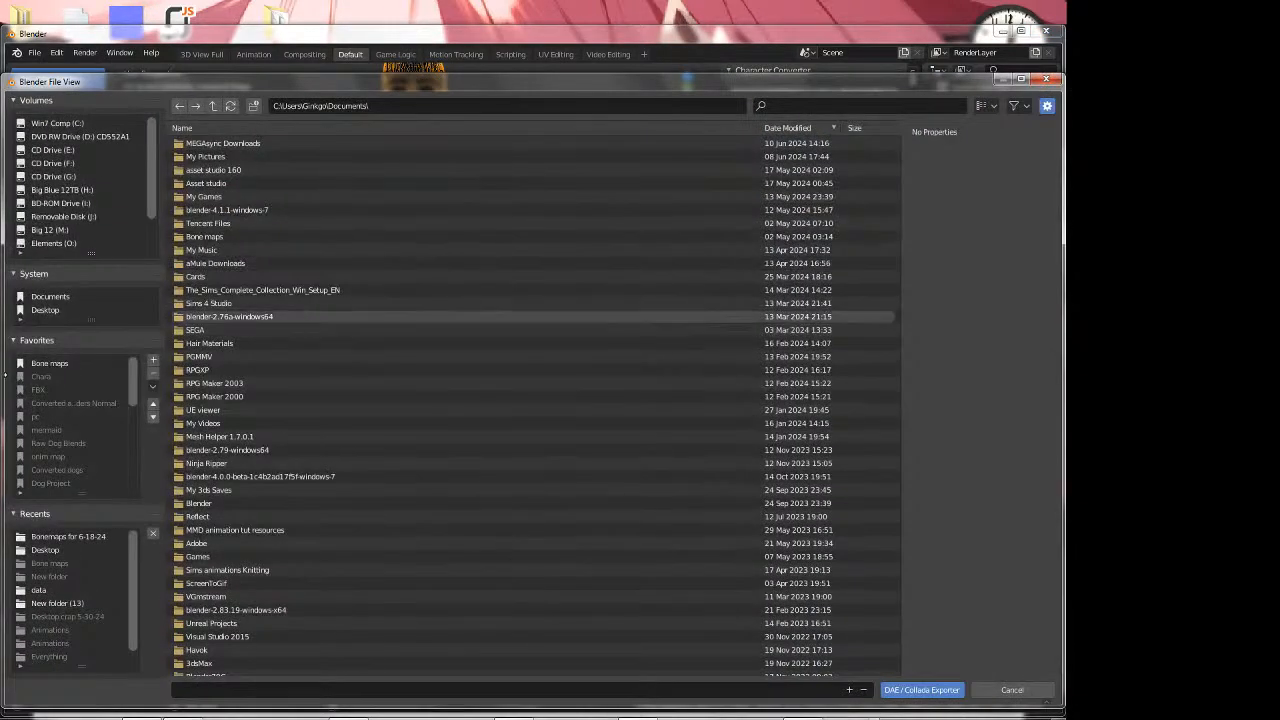
click(45, 310)
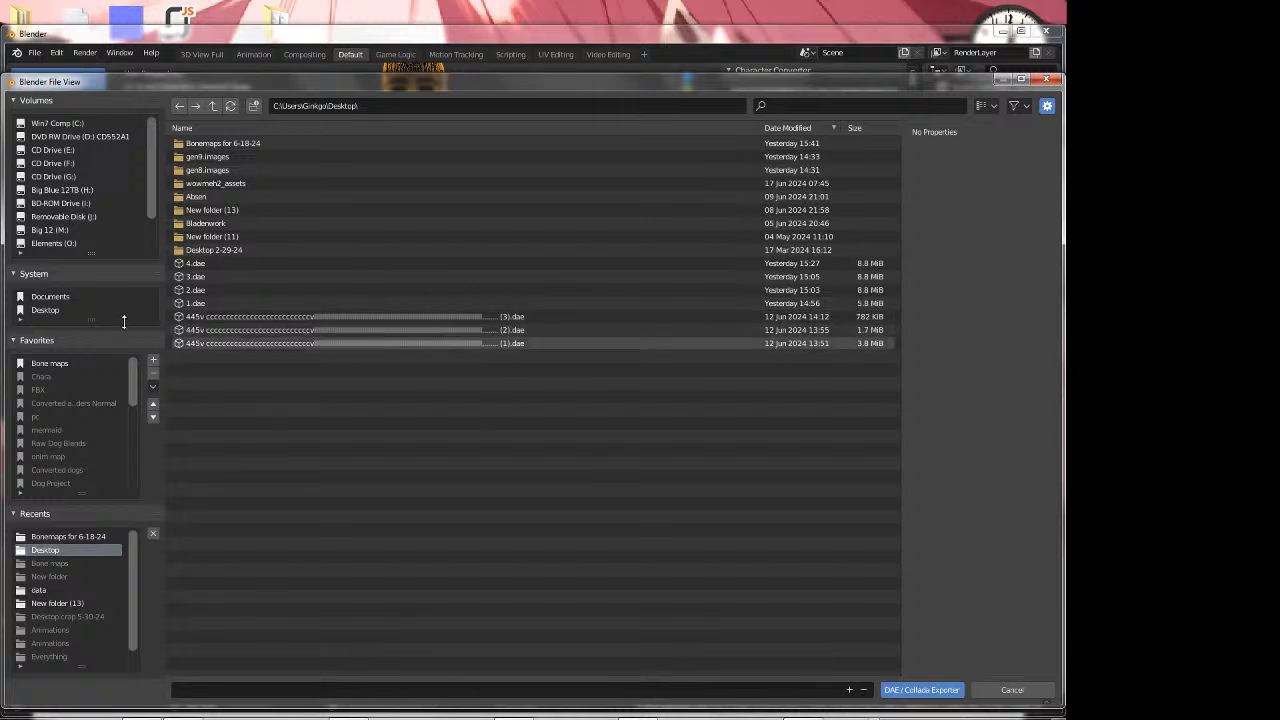
click(188, 263)
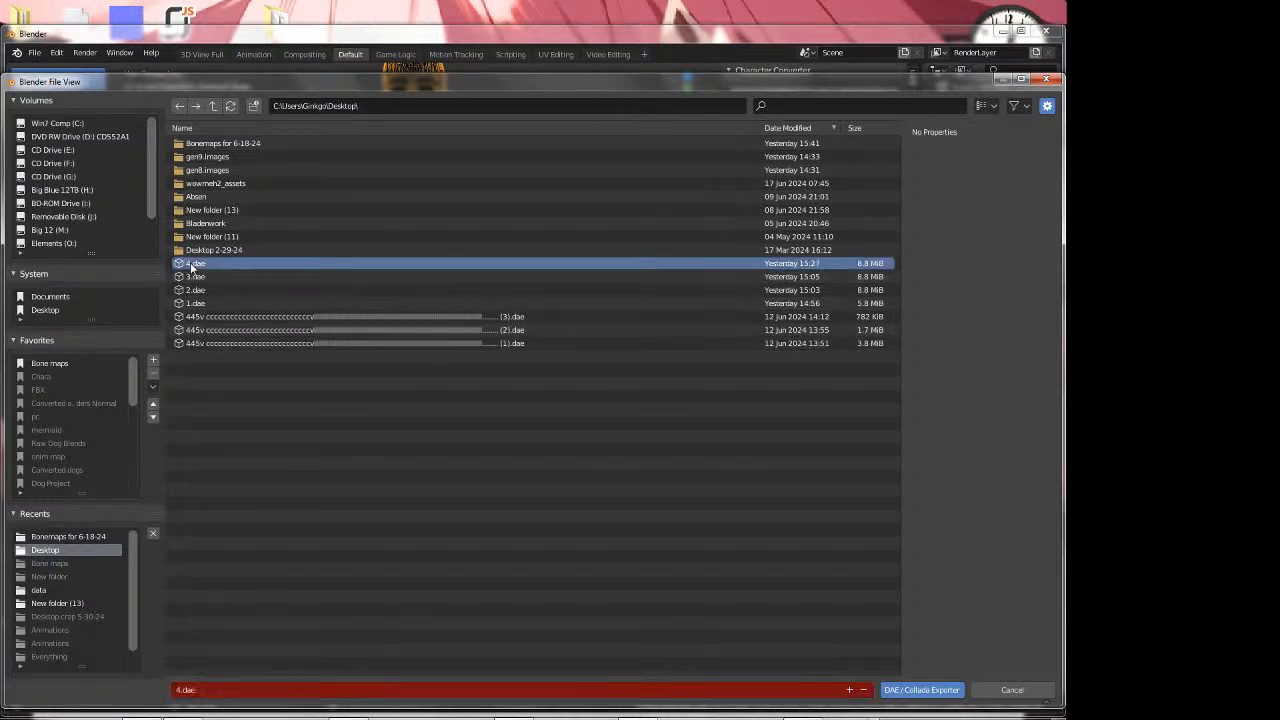
click(850, 690)
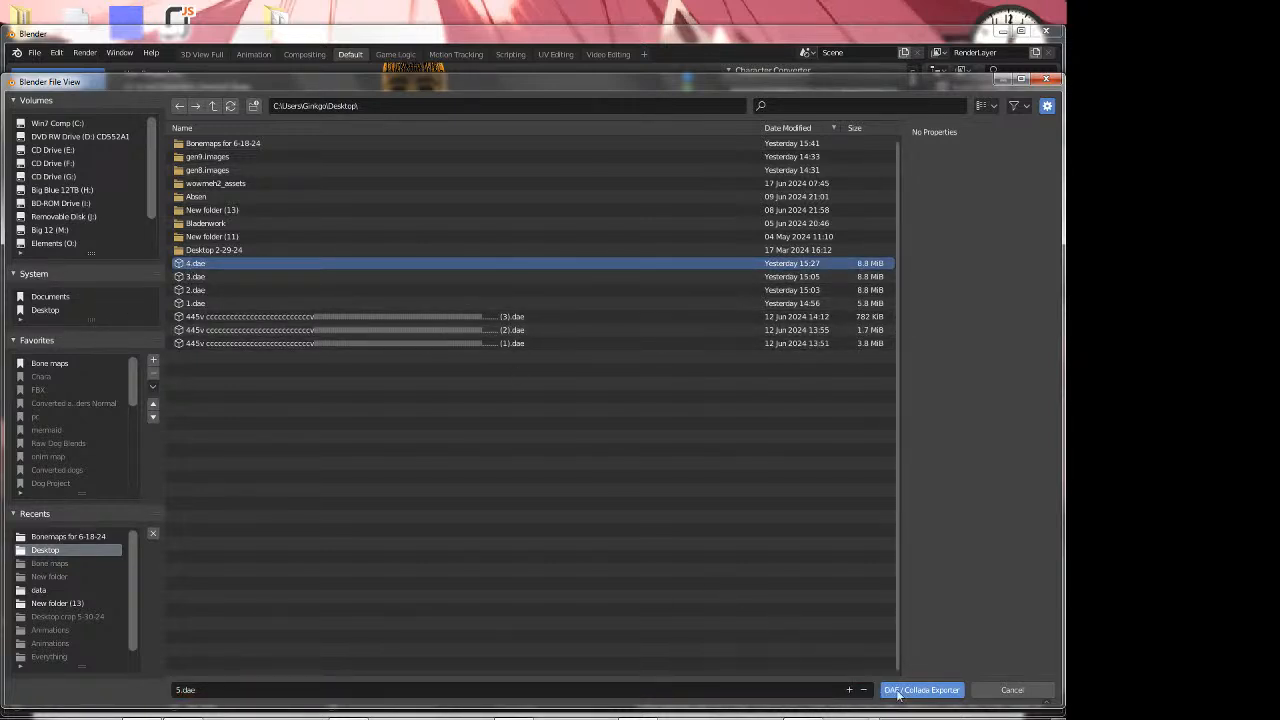
click(888, 690)
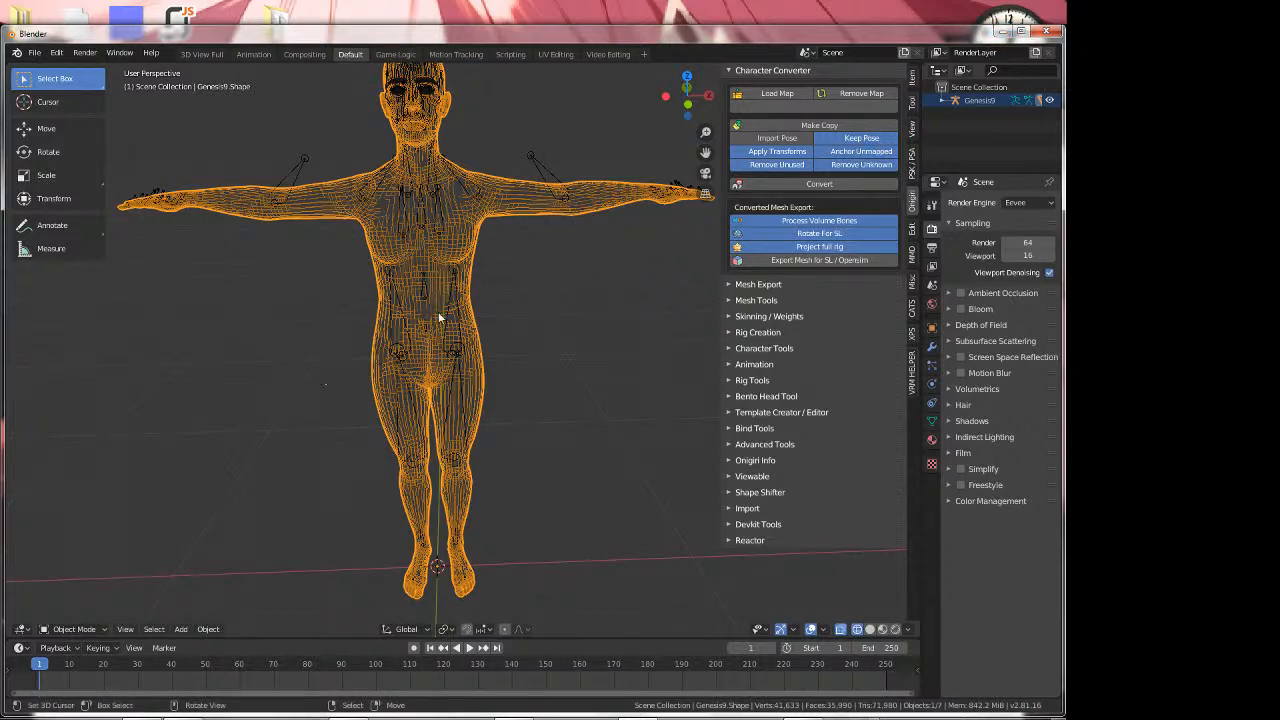
Switch to the Firestorm viewer and open the exported Genesis9 file for a mesh model upload
click(1001, 40)
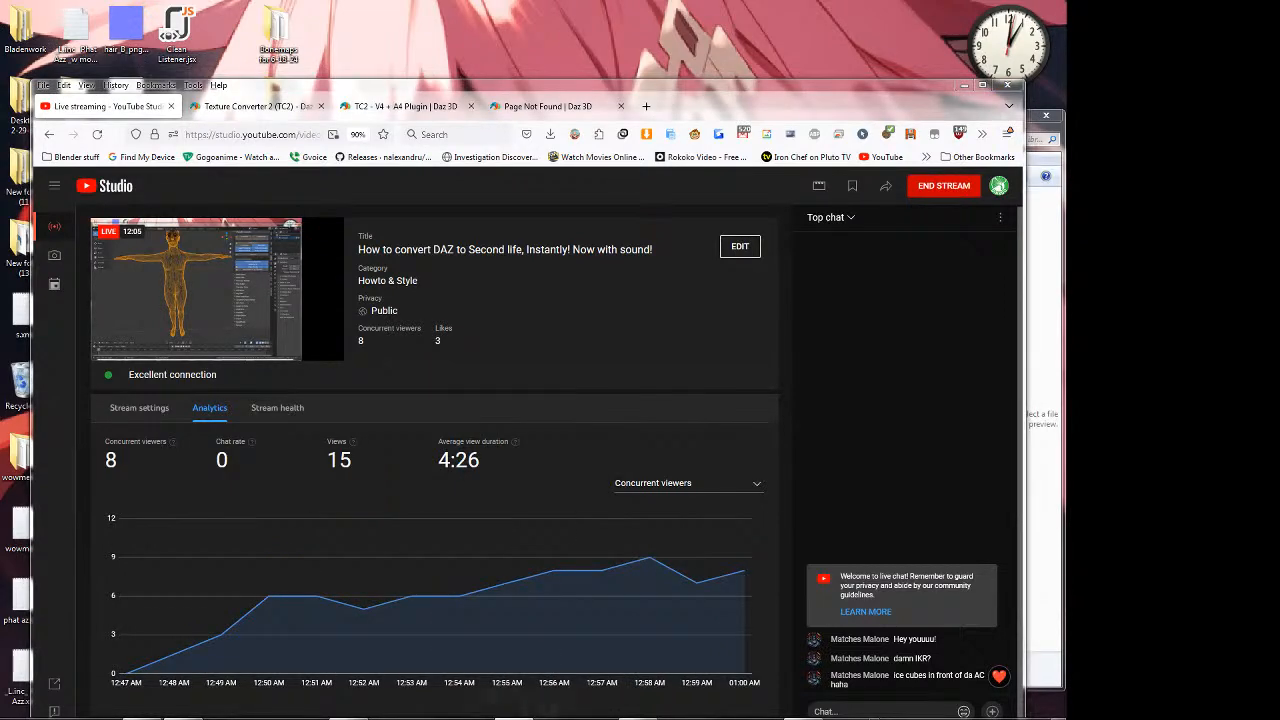
click(400, 718)
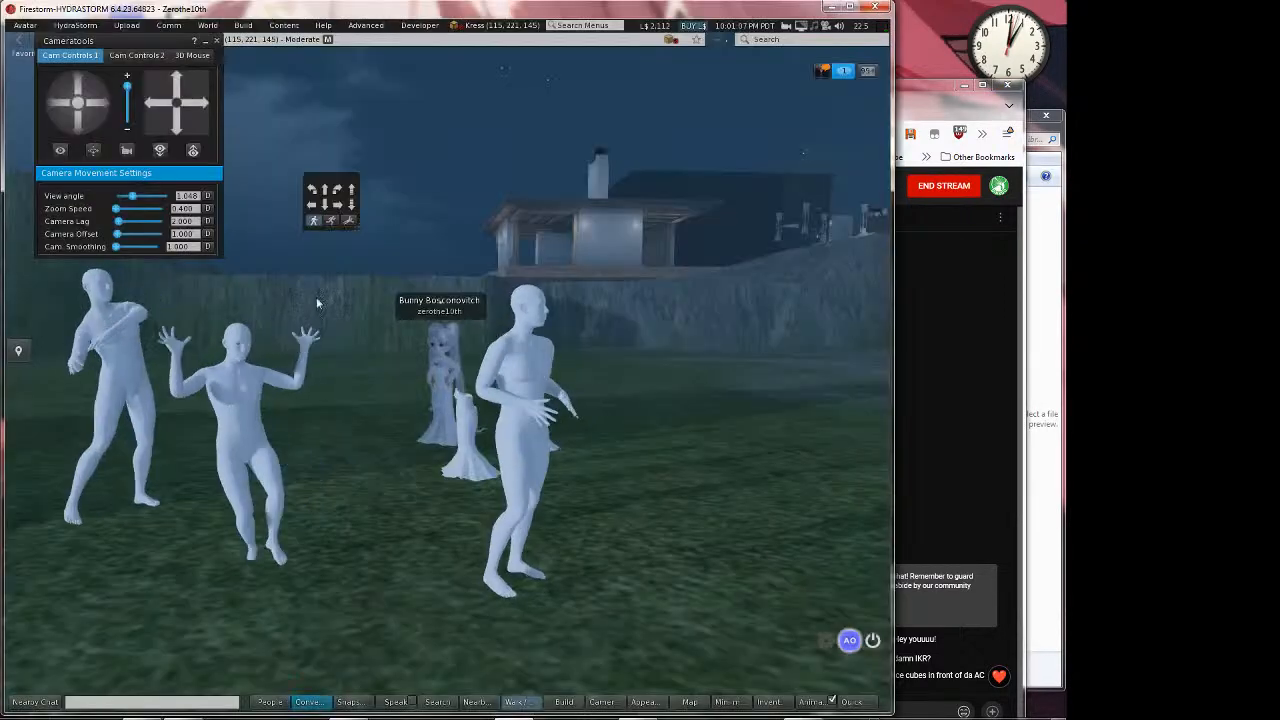
click(241, 25)
mouse_move(292, 195)
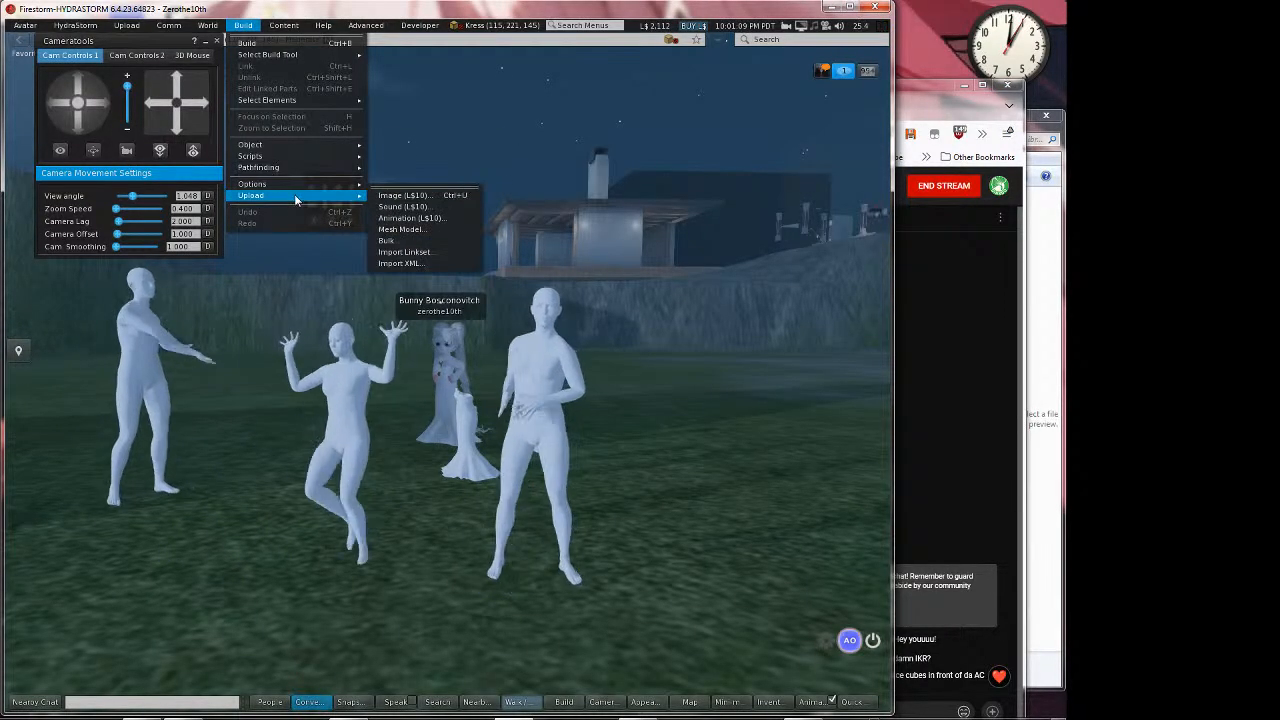
click(441, 229)
double_click(322, 274)
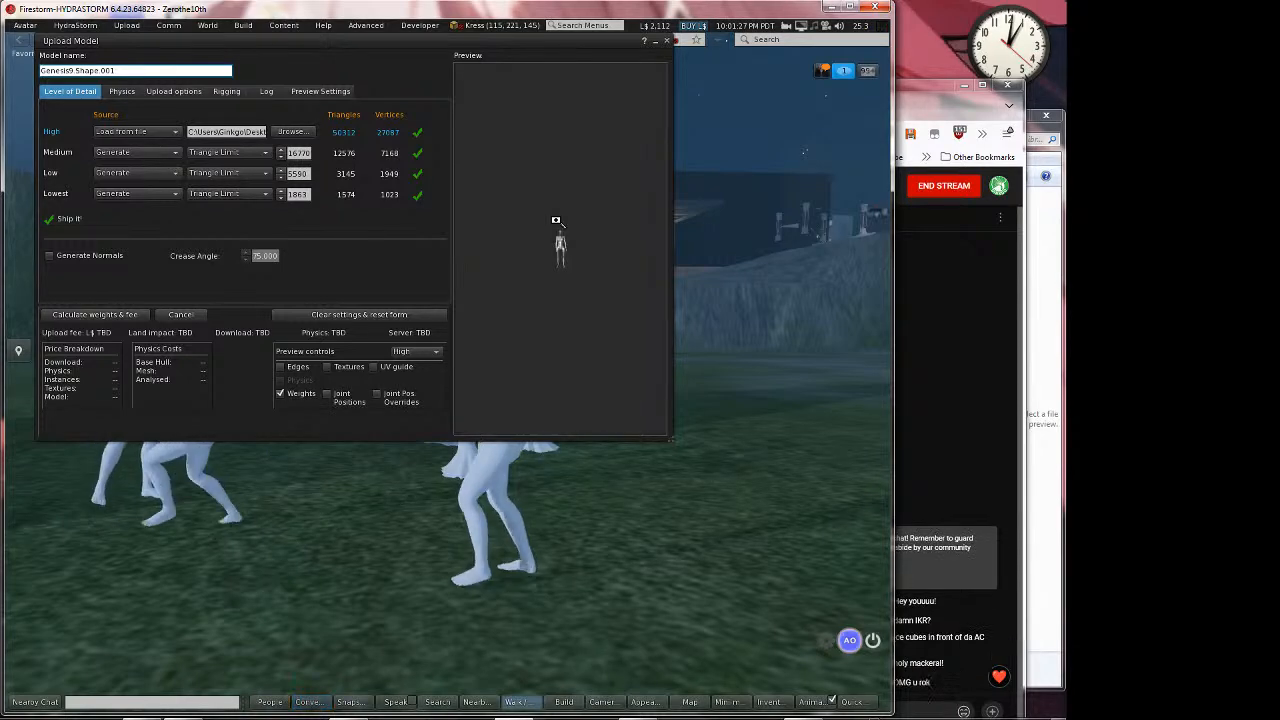
Include joint positions in the upload's rigging settings and inspect the Genesis9 figure in the preview
mouse_move(563, 223)
mouse_down()
mouse_move(535, 100)
mouse_move(500, 95)
mouse_move(540, 95)
mouse_move(540, 223)
mouse_move(572, 223)
mouse_up()
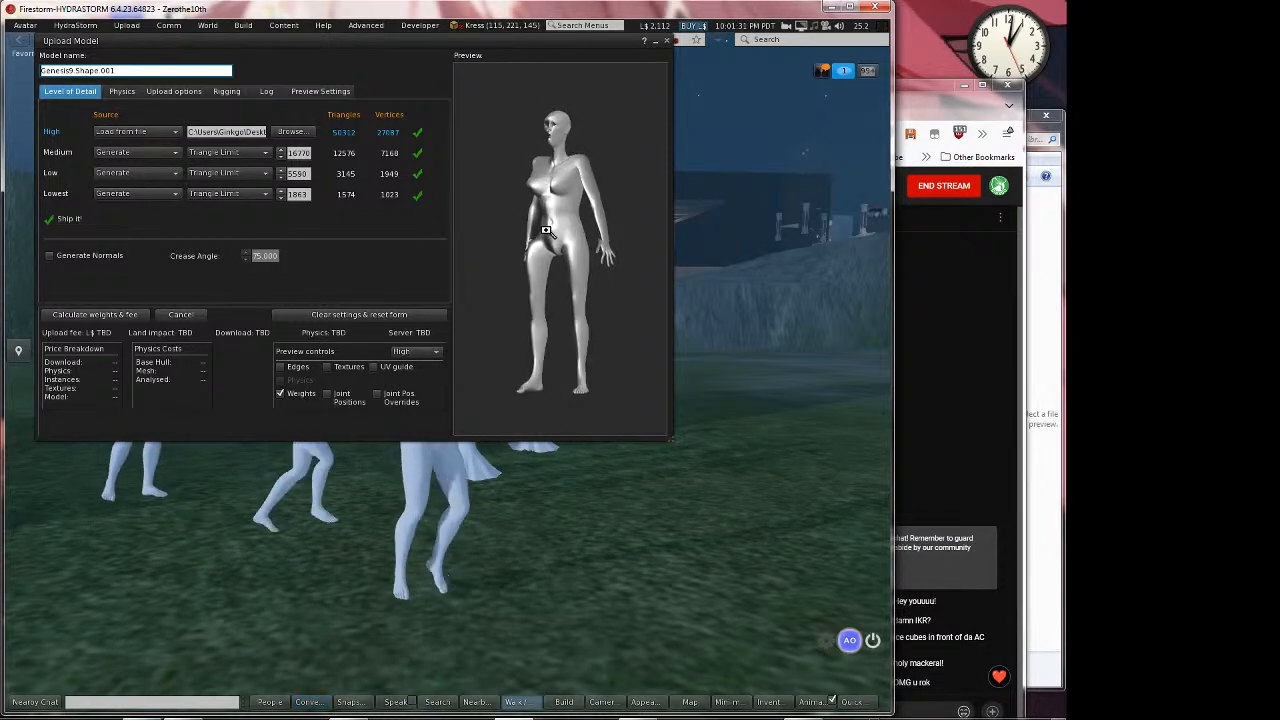
drag(575, 293, 592, 293)
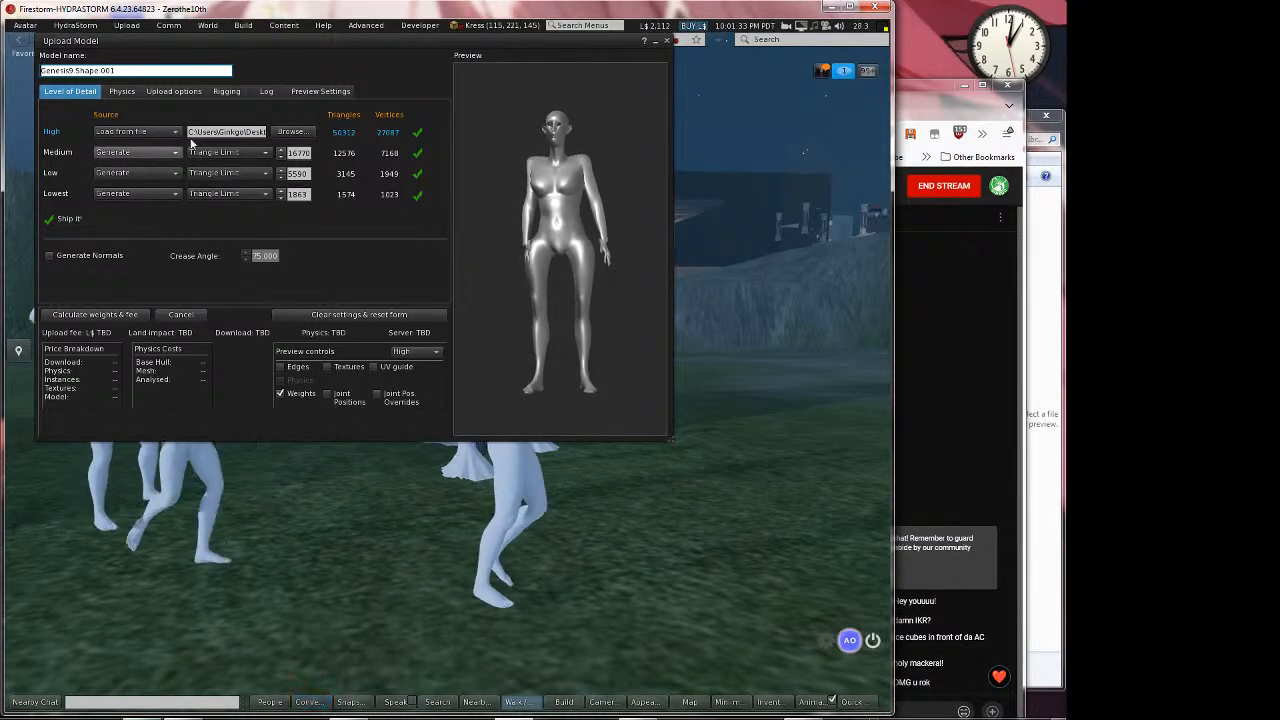
click(222, 92)
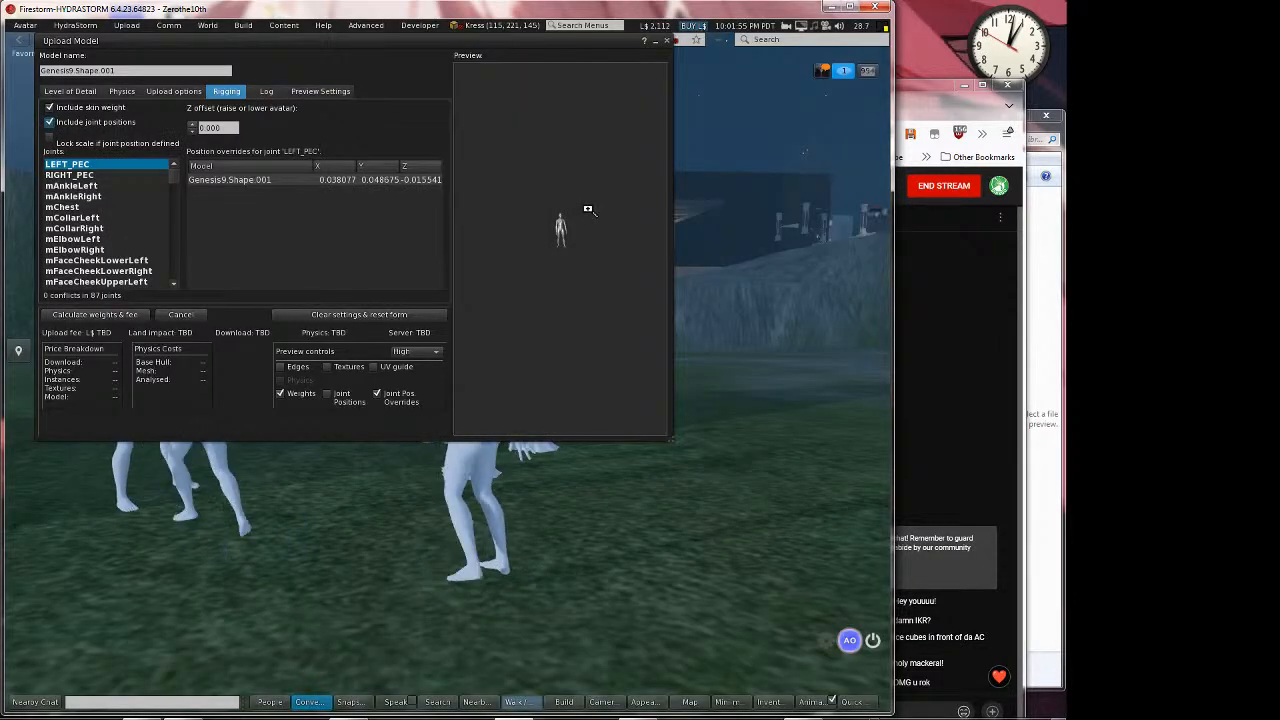
scroll(588, 209, up, 5)
drag(588, 209, 700, 210)
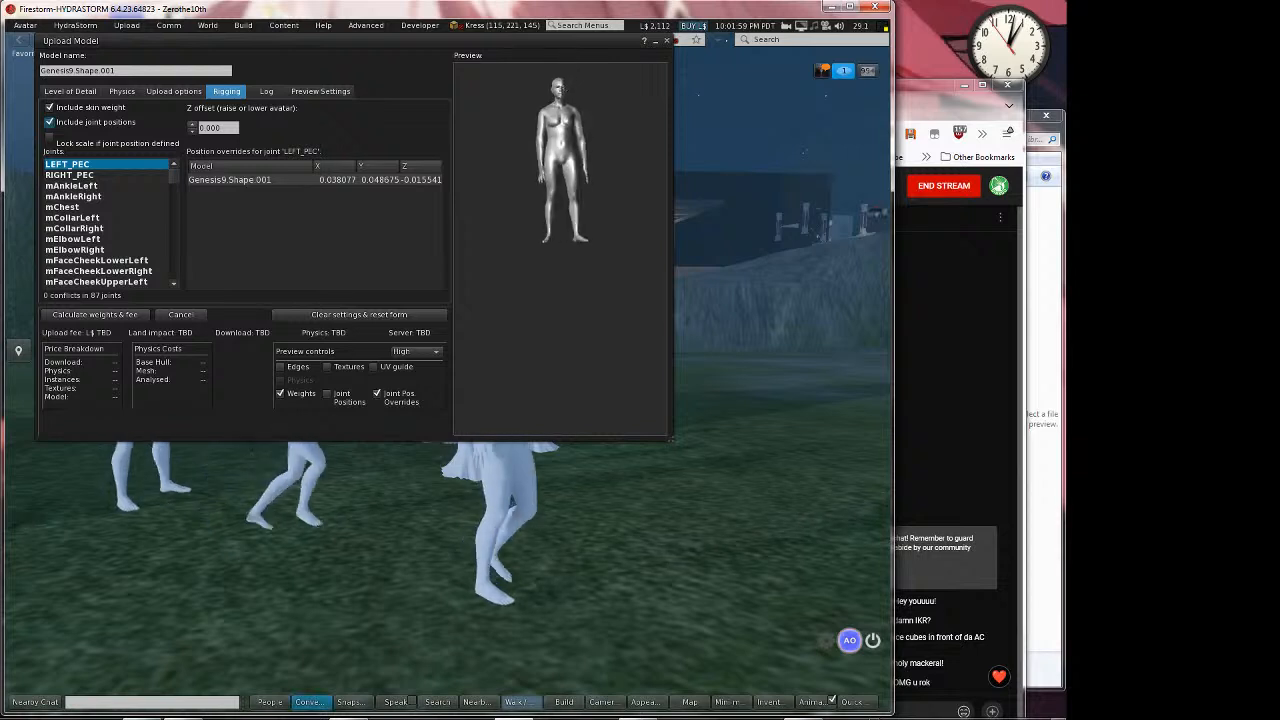
scroll(527, 236, down, 1)
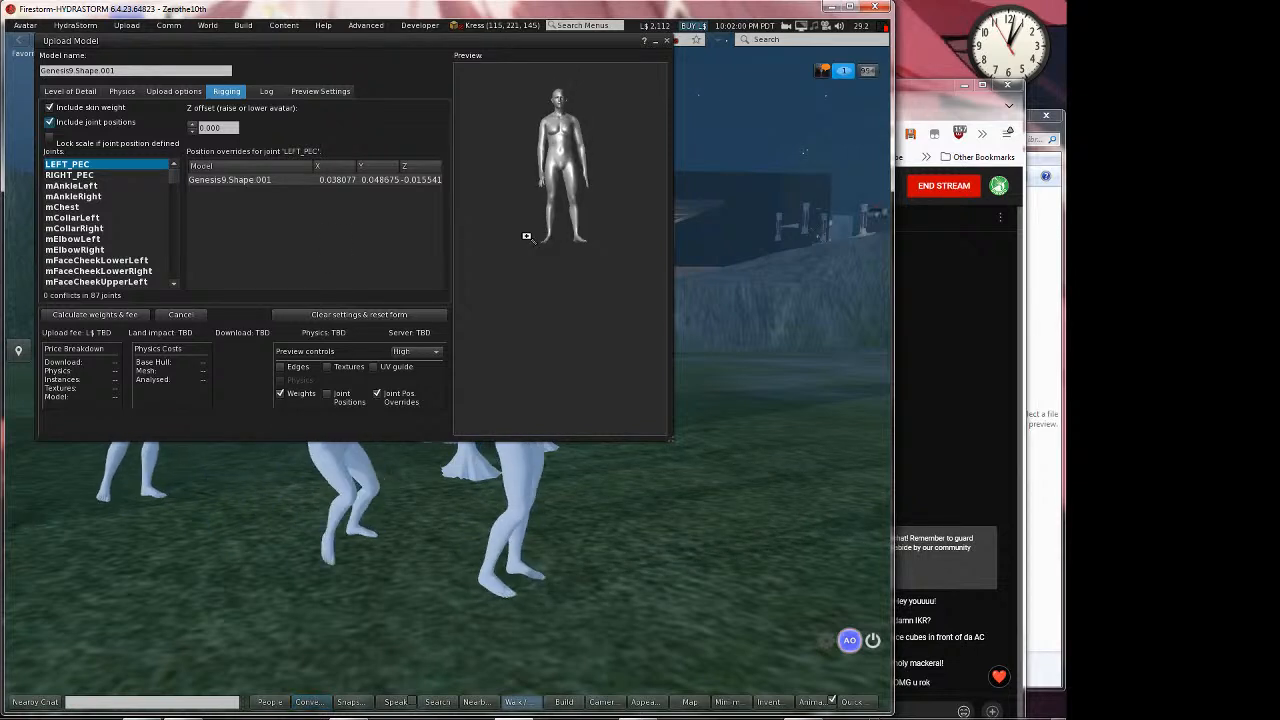
Set the Low and Lowest level-of-detail triangle limits to 0, and upload the model after calculating its weights and fee
click(70, 91)
drag(309, 195, 103, 195)
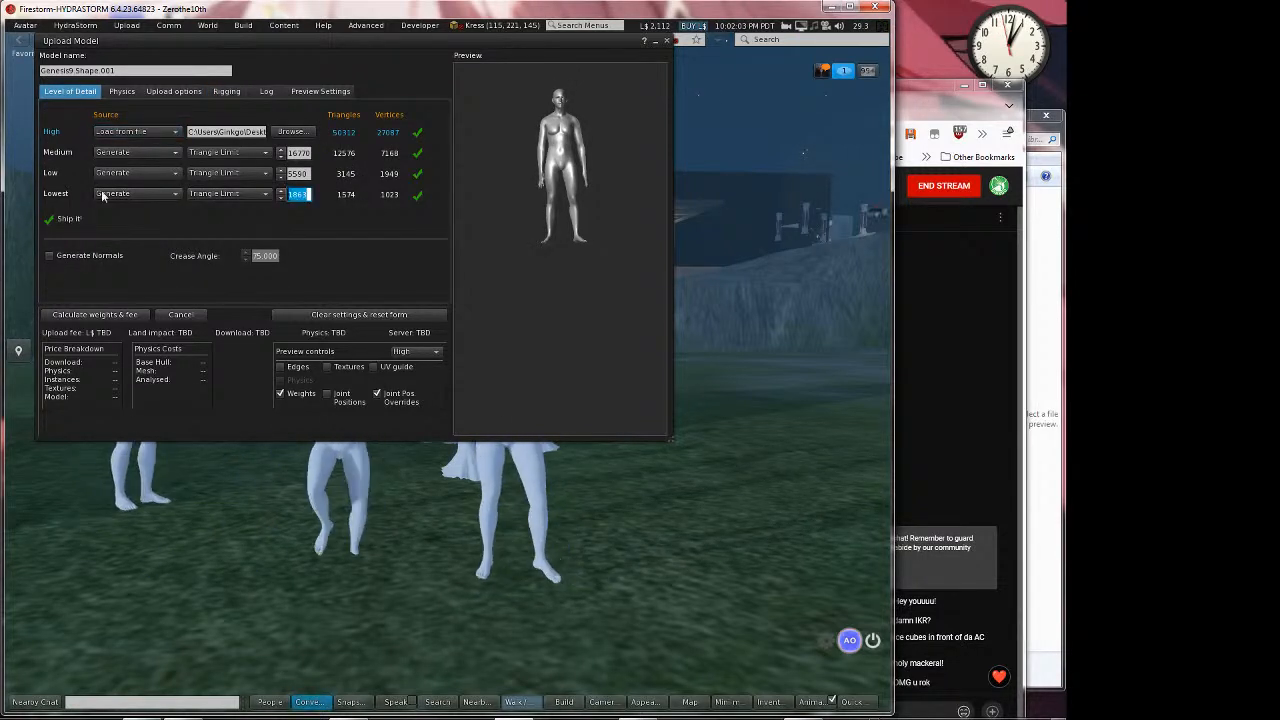
text(0)
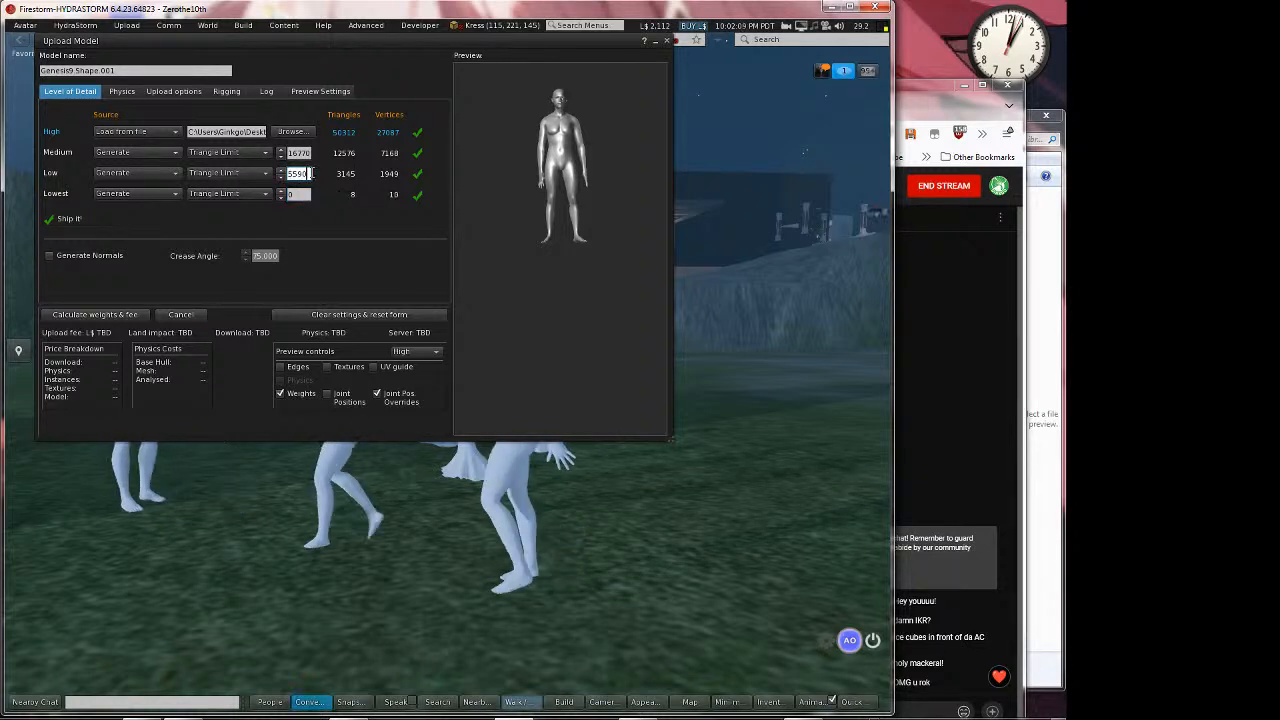
text(0)
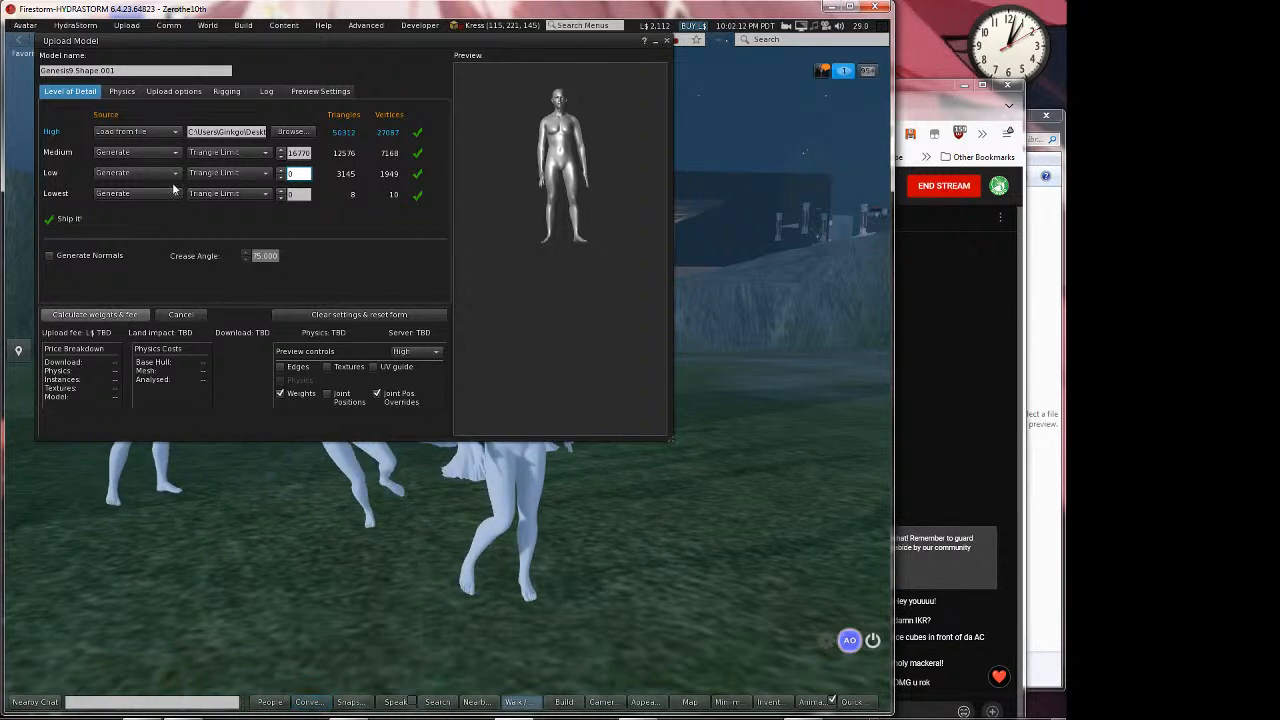
key(Return)
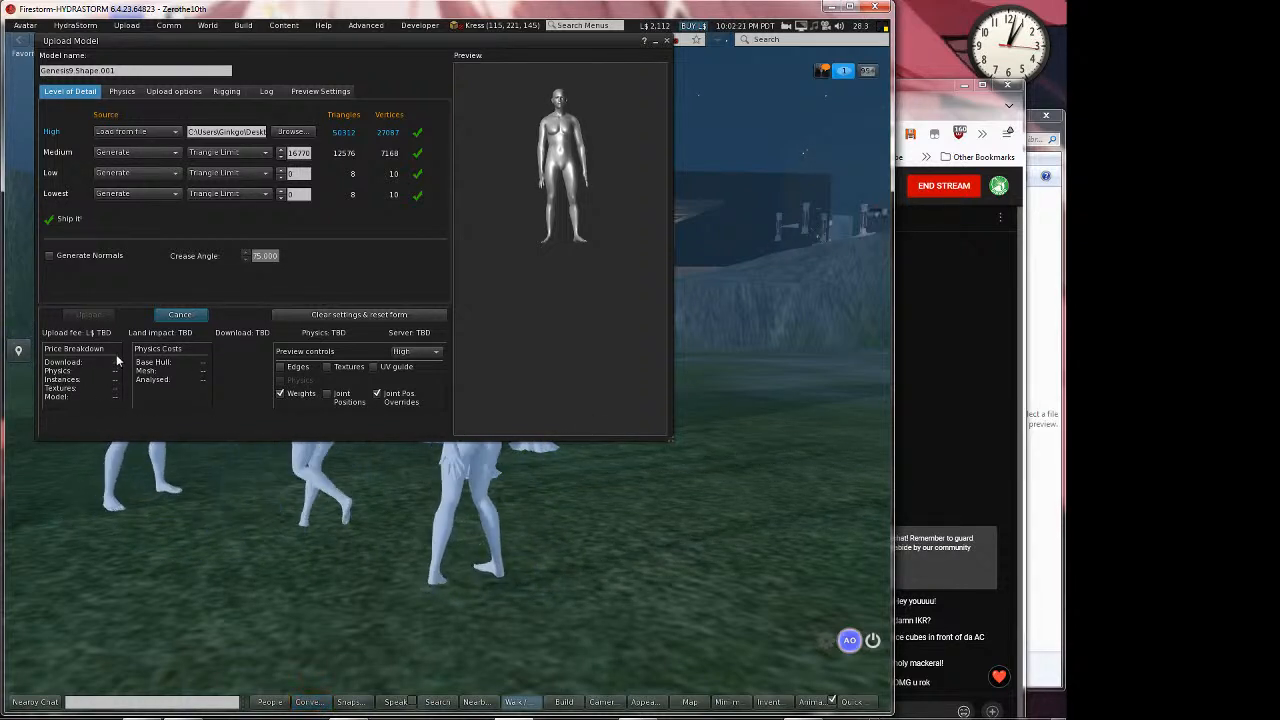
click(70, 313)
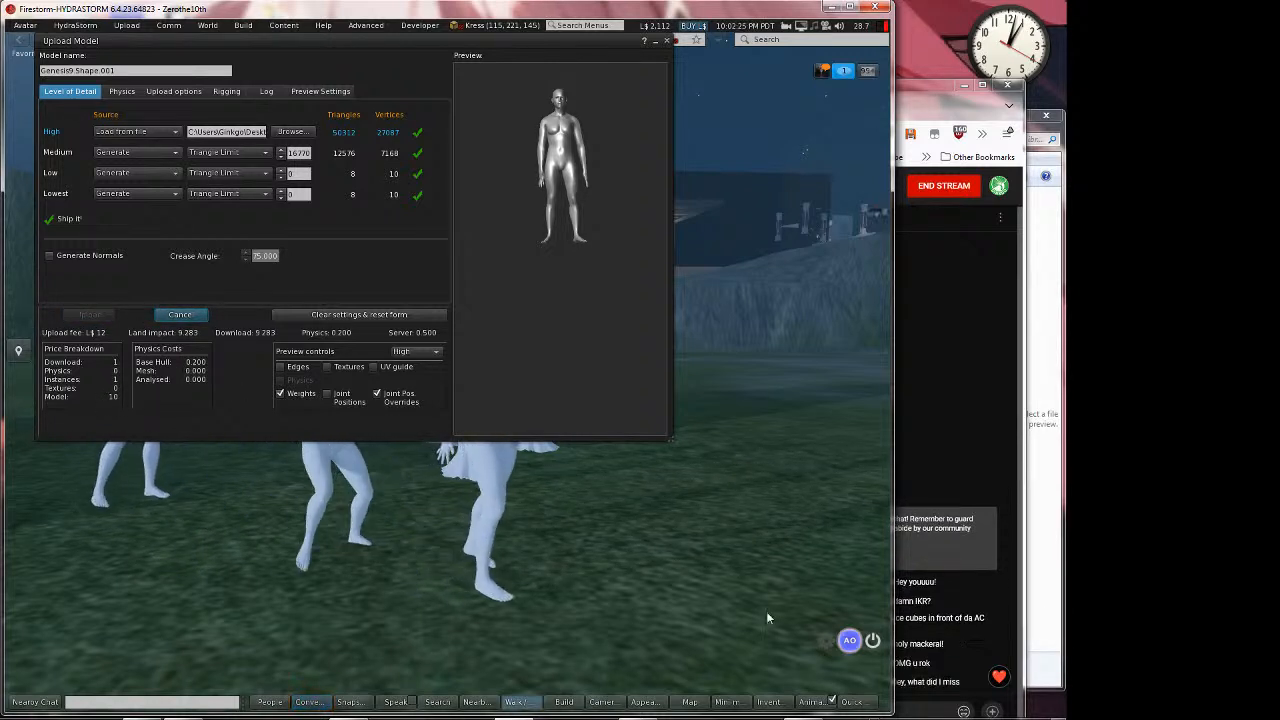
Open the inventory and place the uploaded Genesis9.Shape.001 object on the ground in the world
click(767, 701)
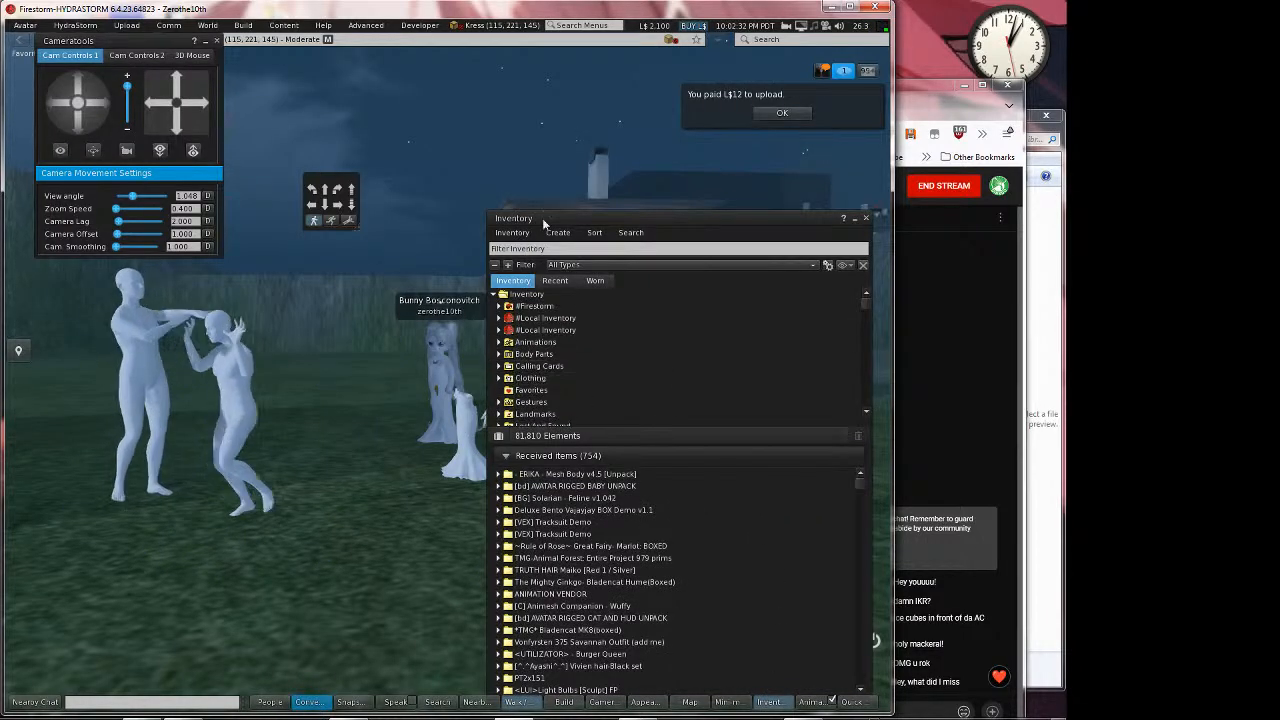
drag(578, 217, 788, 181)
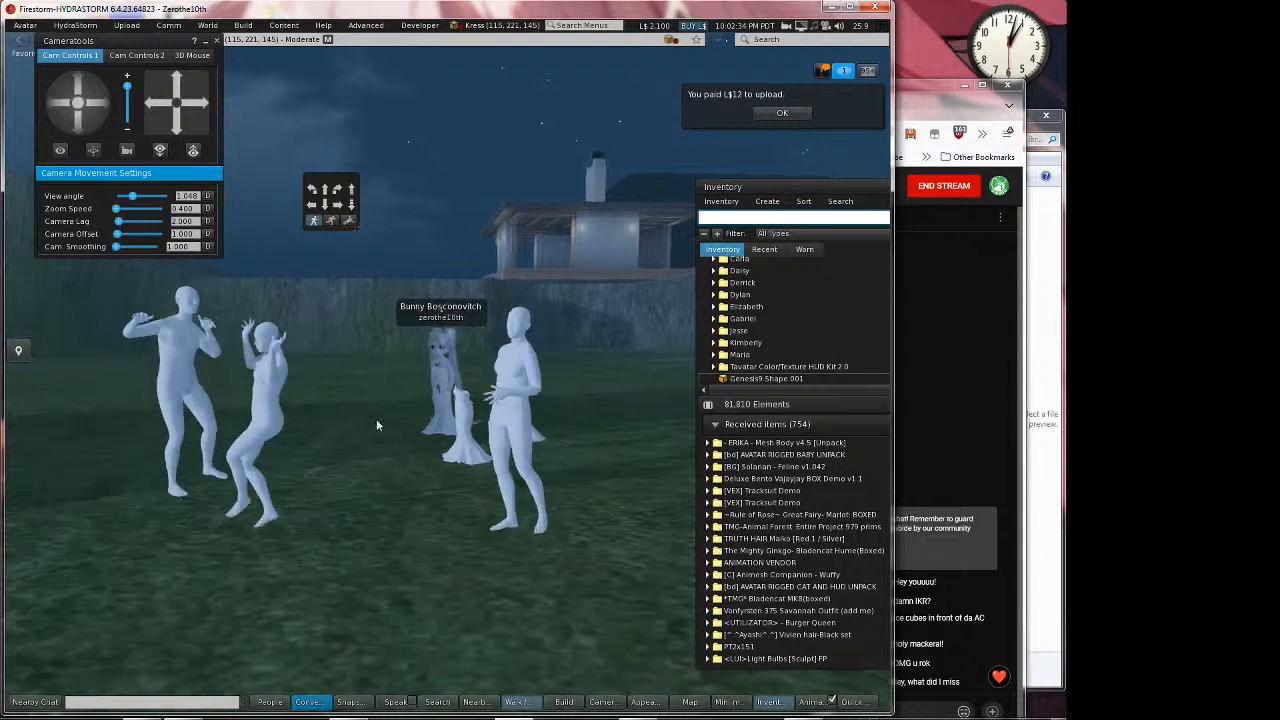
drag(778, 380, 504, 571)
scroll(533, 512, up, 3)
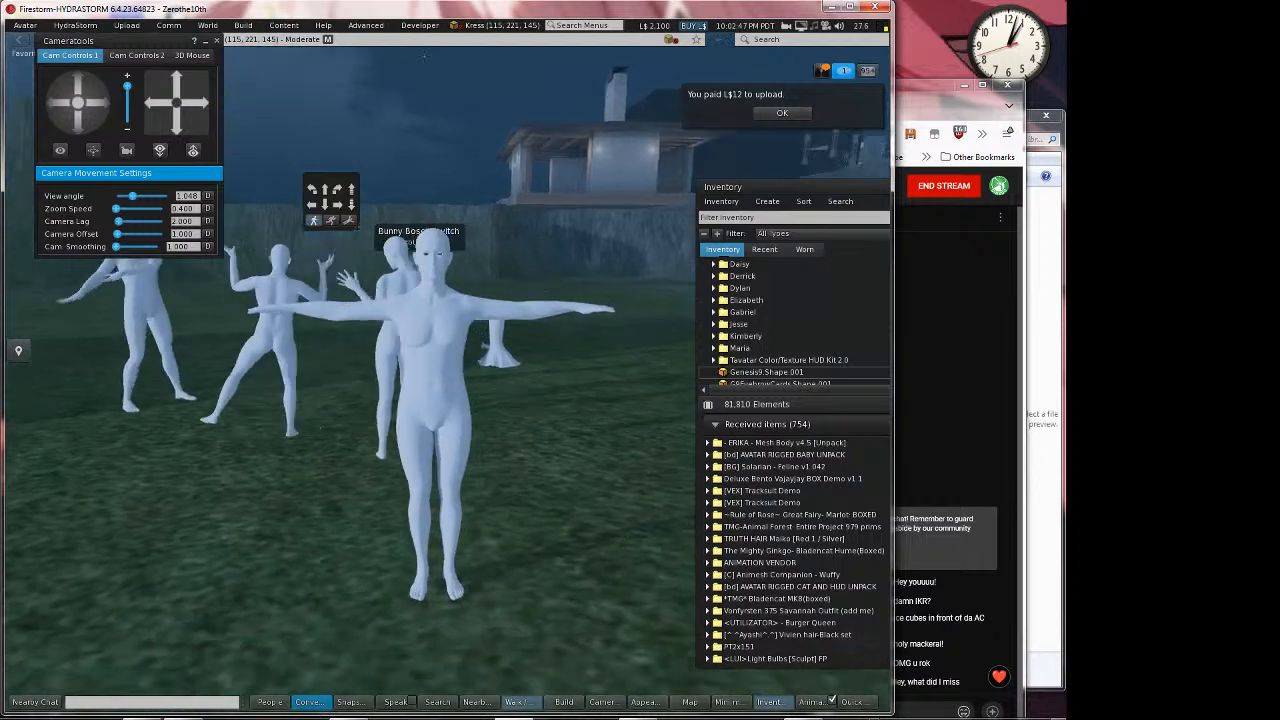
Edit the placed Genesis9 figure and enable Animated Mesh in its object features
right_click(440, 360)
mouse_move(460, 365)
click(453, 391)
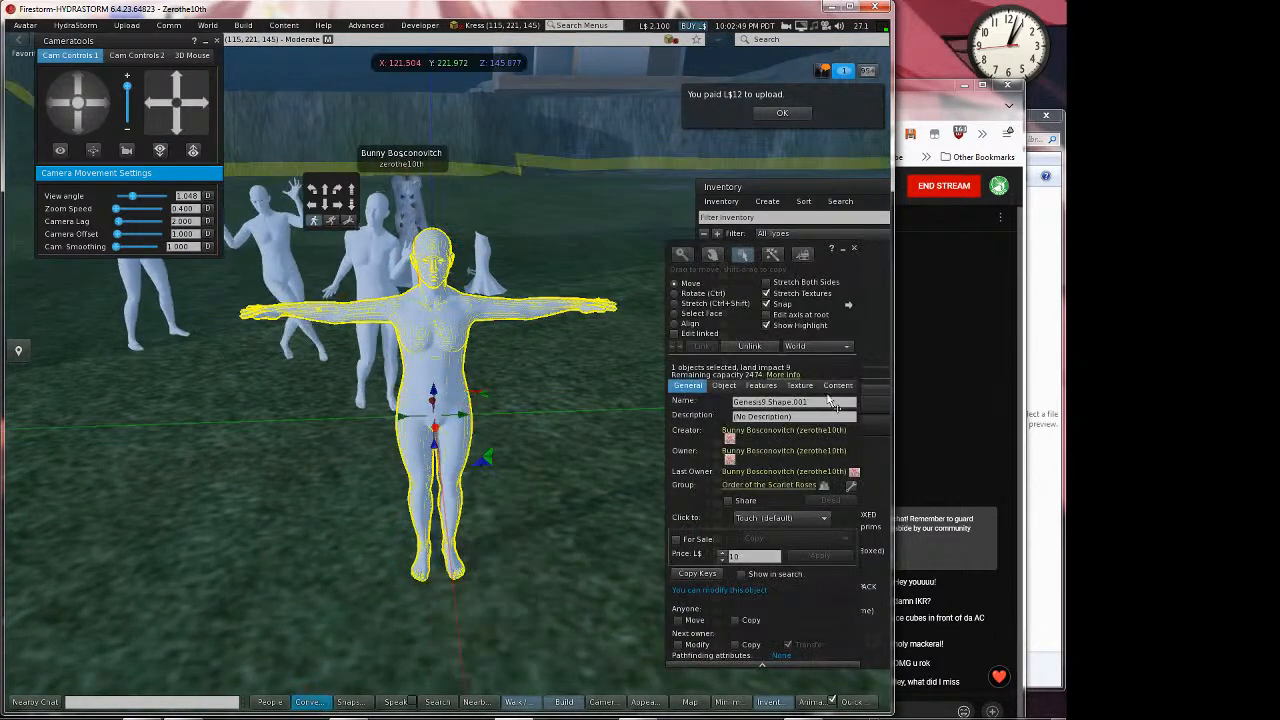
click(720, 387)
click(758, 387)
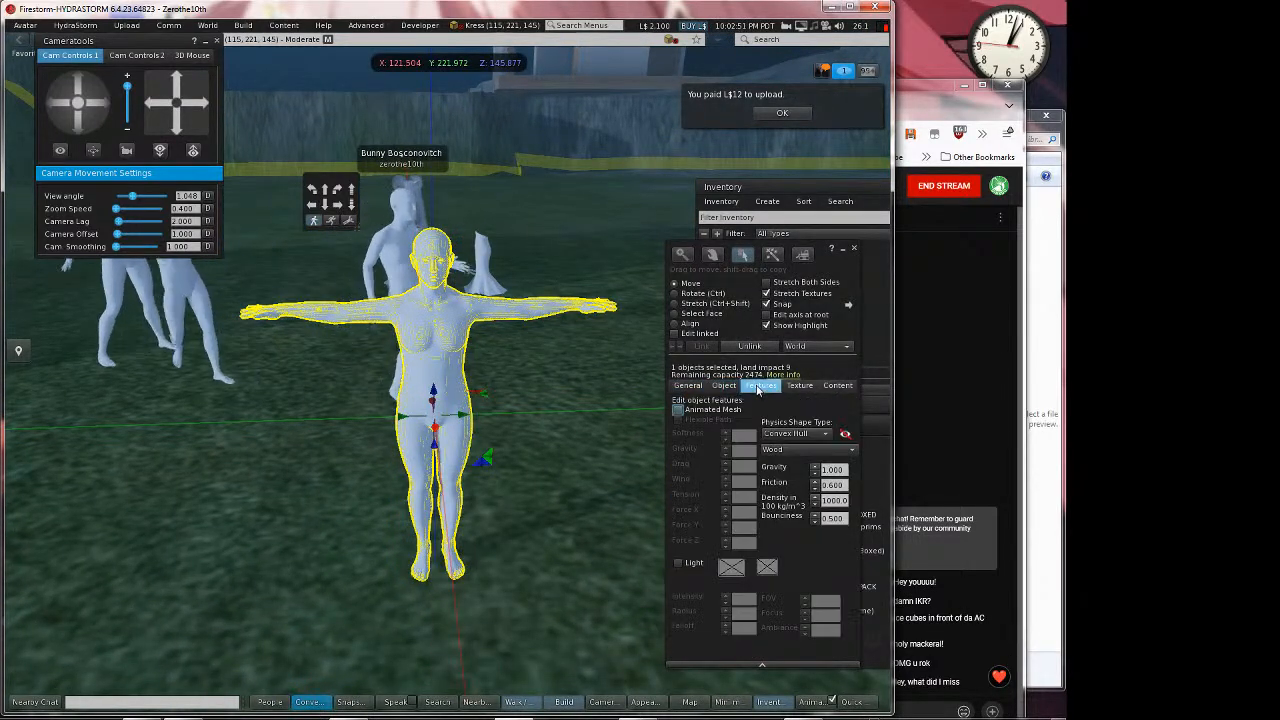
click(678, 409)
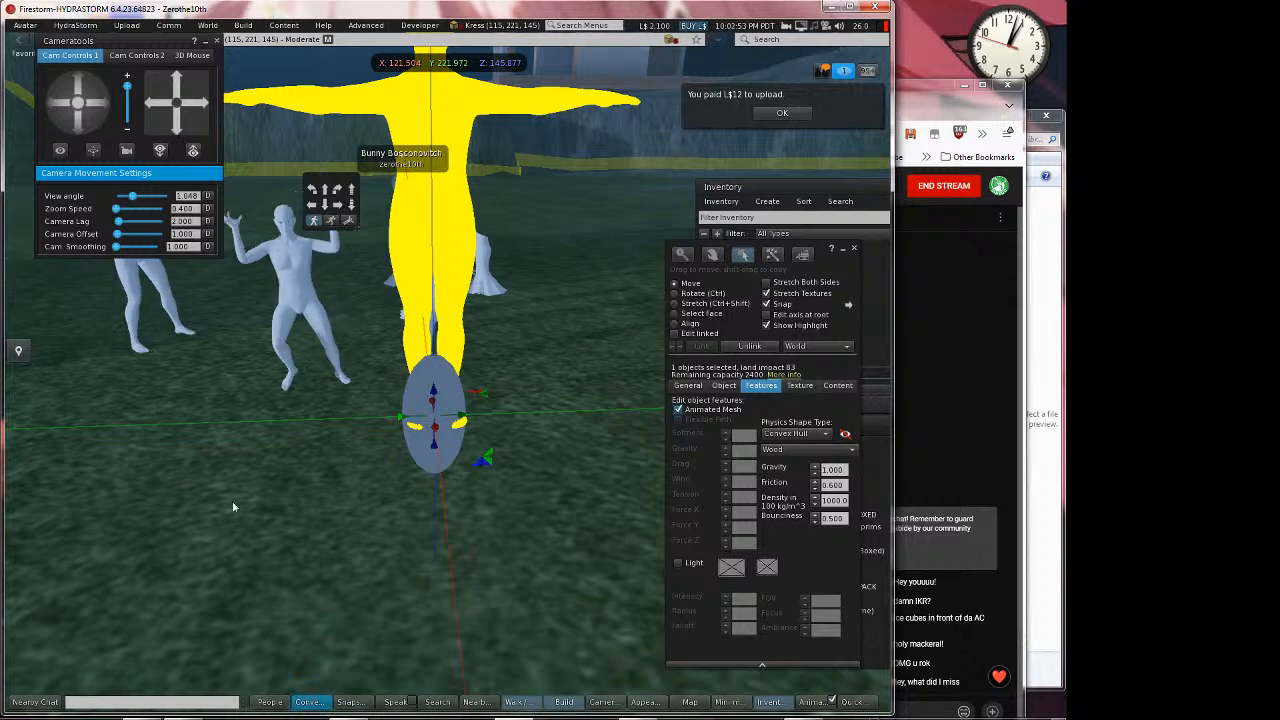
Reselect the animated Genesis9 figure and lower it to a Z position of about 145.03
click(435, 535)
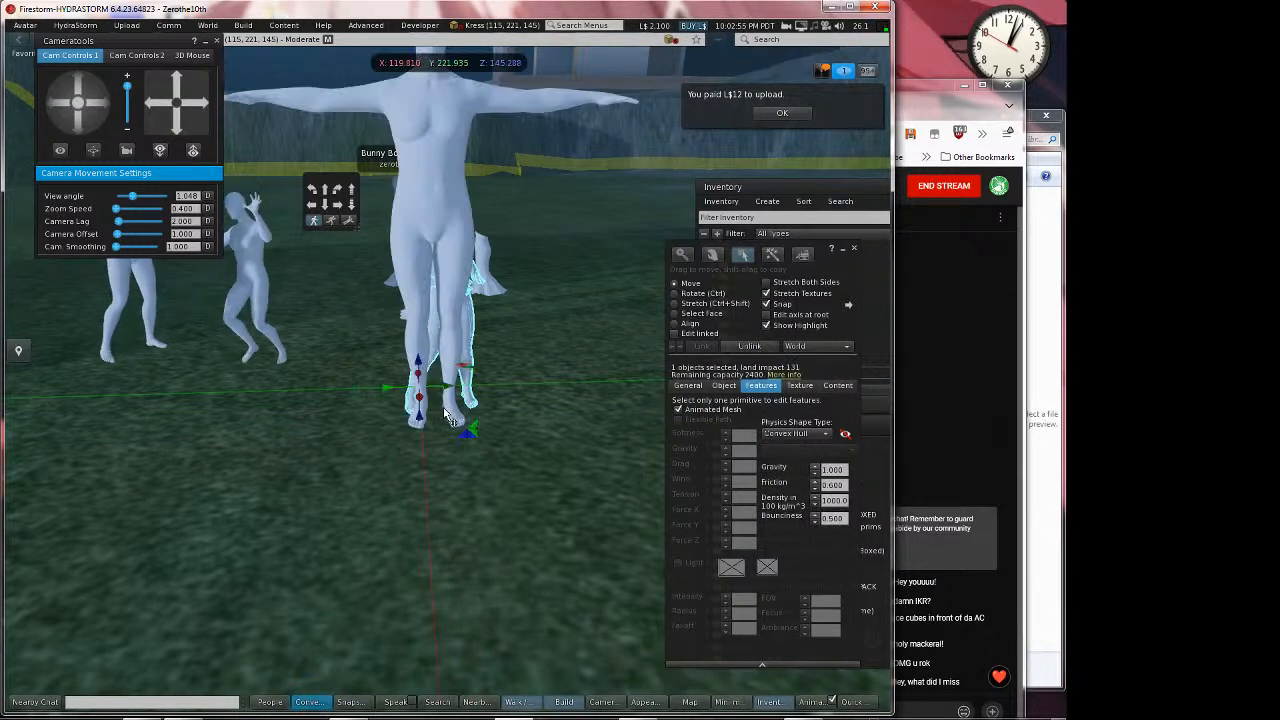
click(437, 214)
drag(435, 400, 452, 552)
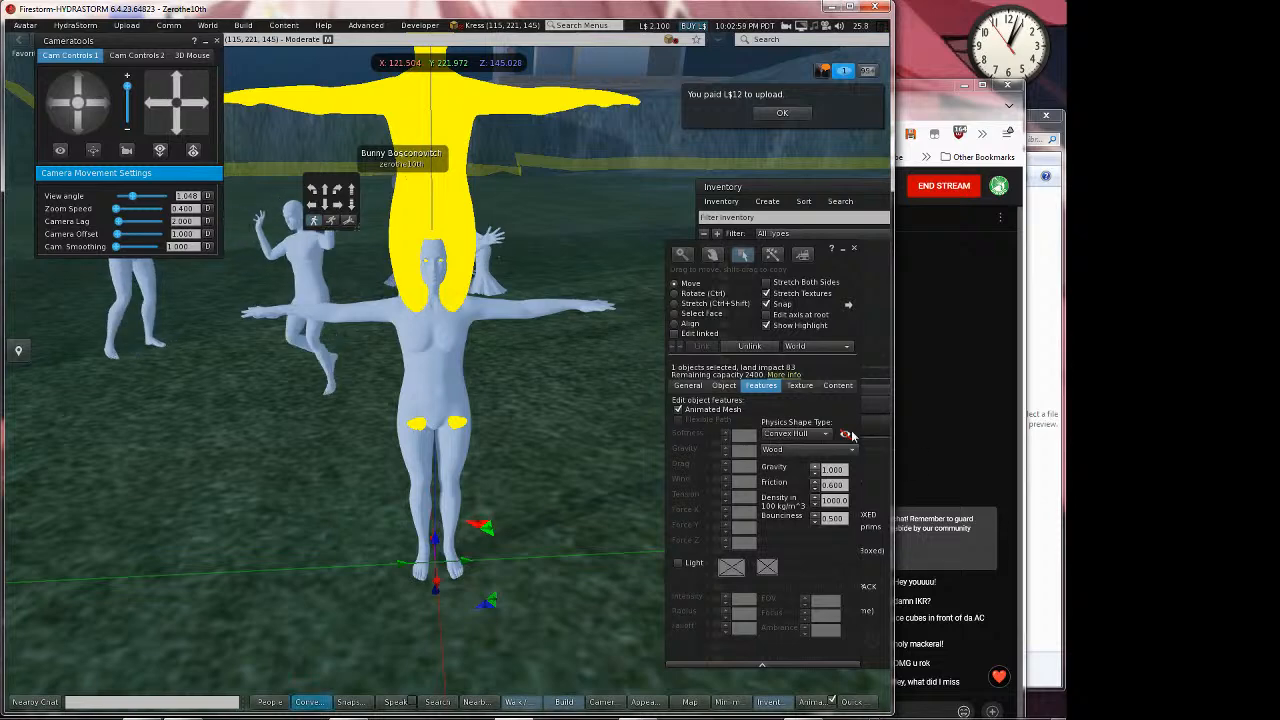
Search the inventory for "animesh" and add the Animesh autorun script to the Genesis9 figure's contents
click(834, 393)
drag(795, 250, 573, 163)
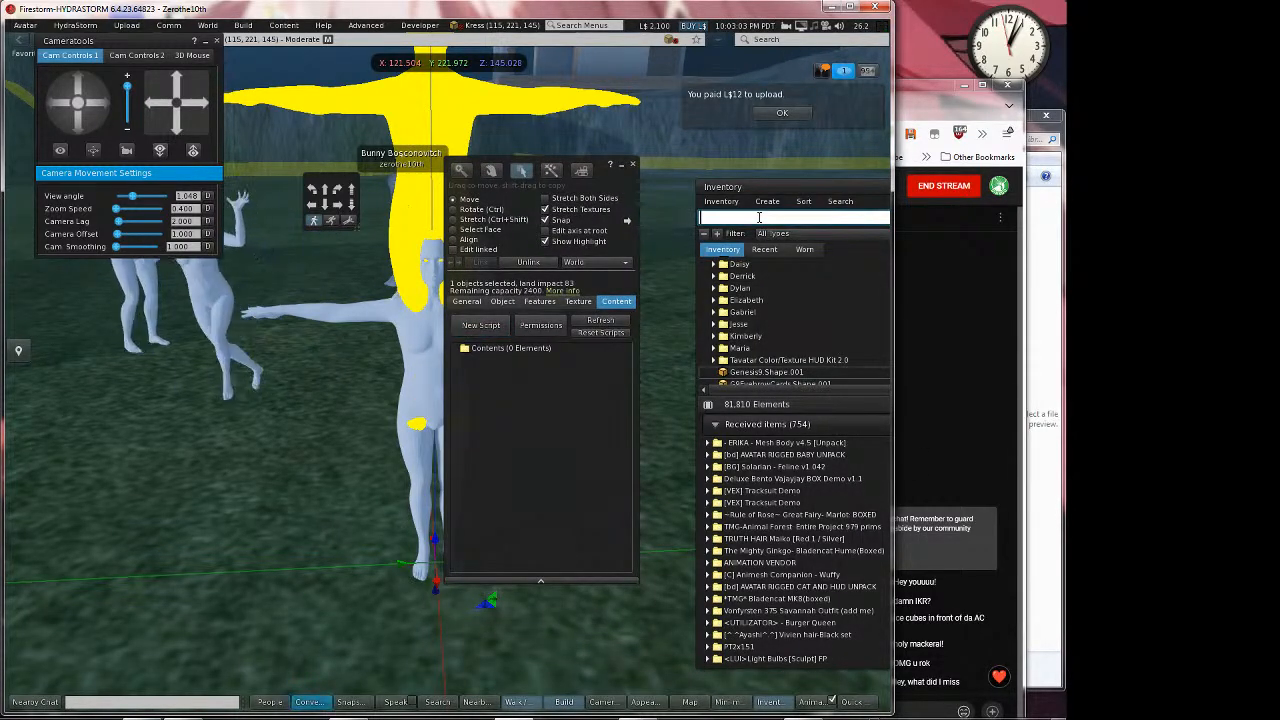
text(animesh)
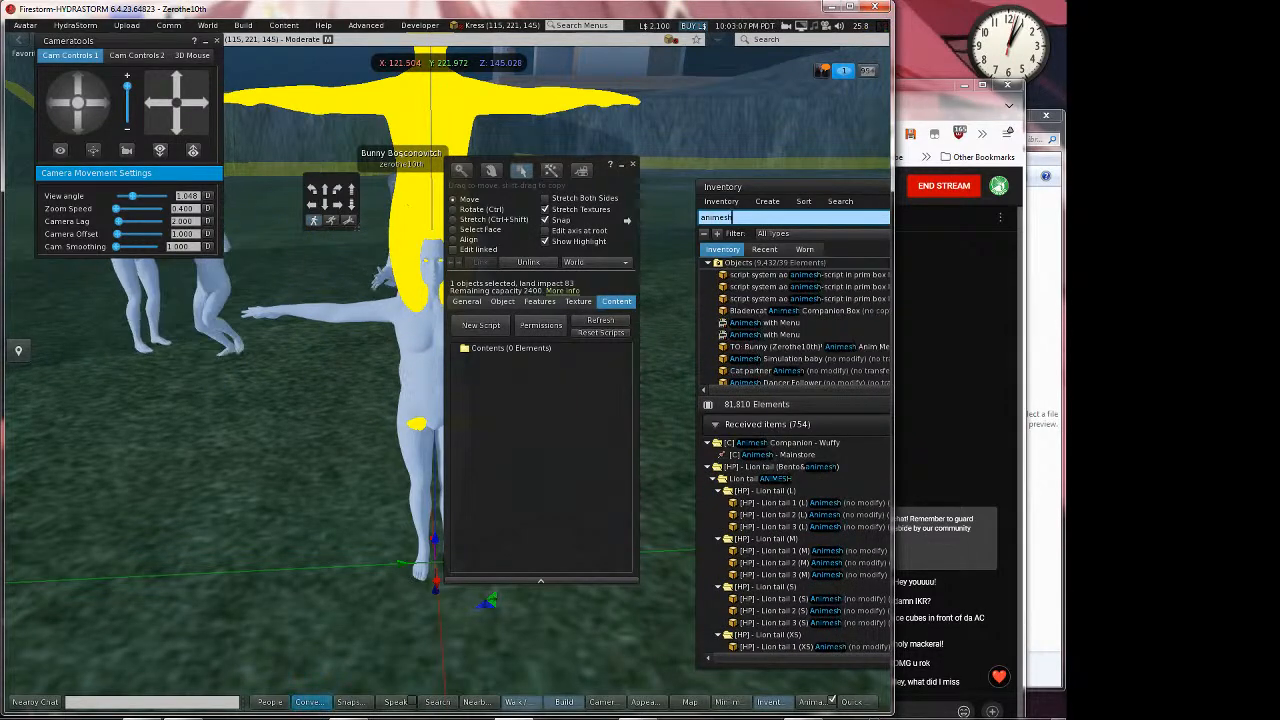
scroll(789, 340, down, 8)
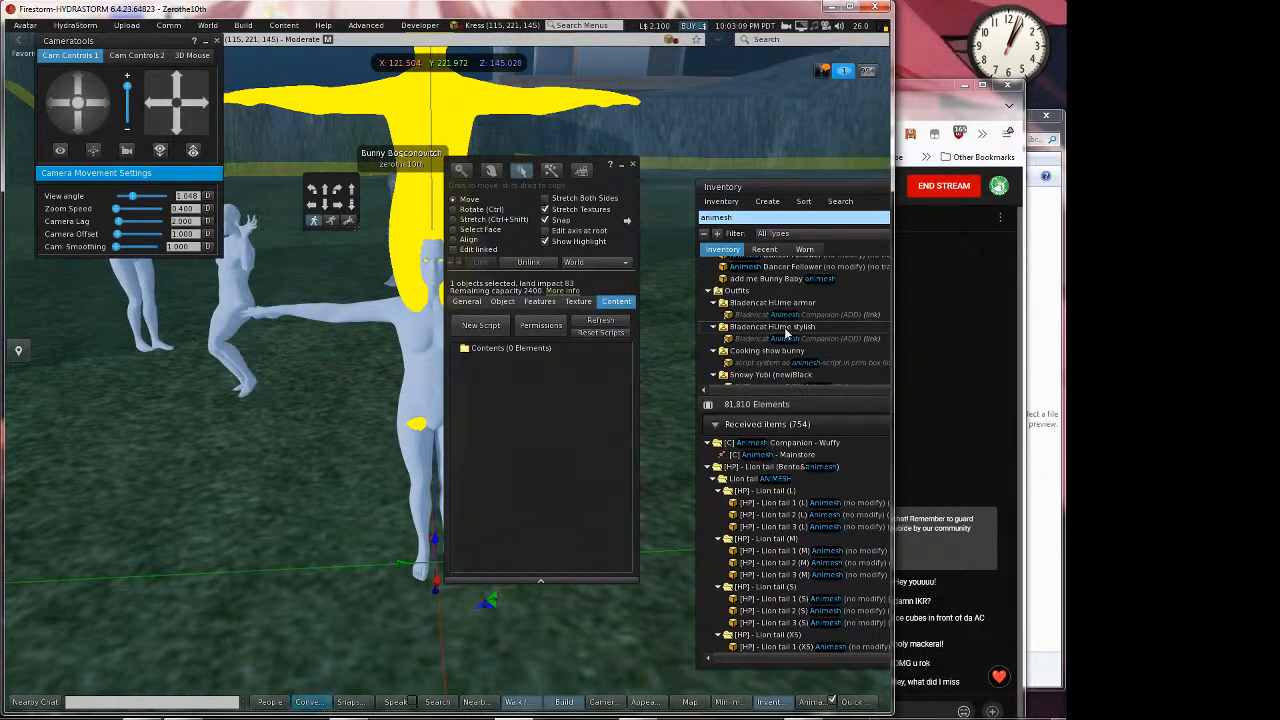
drag(789, 287, 659, 377)
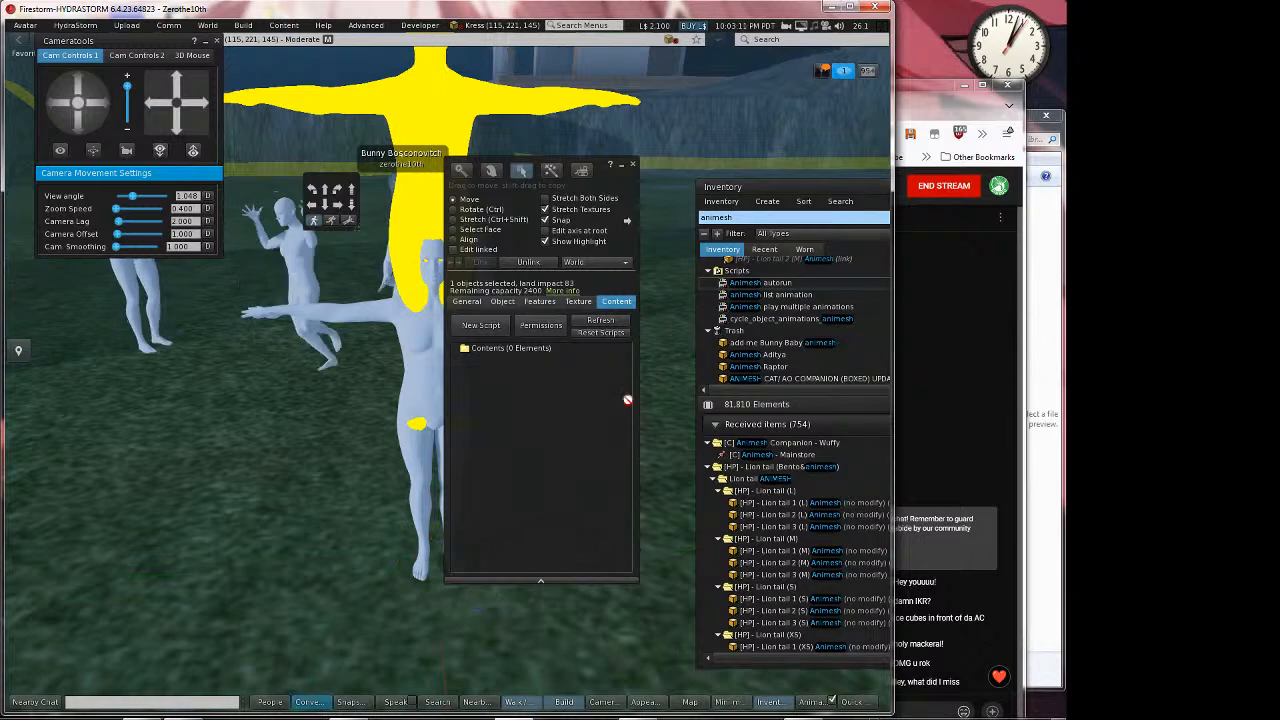
drag(585, 431, 585, 431)
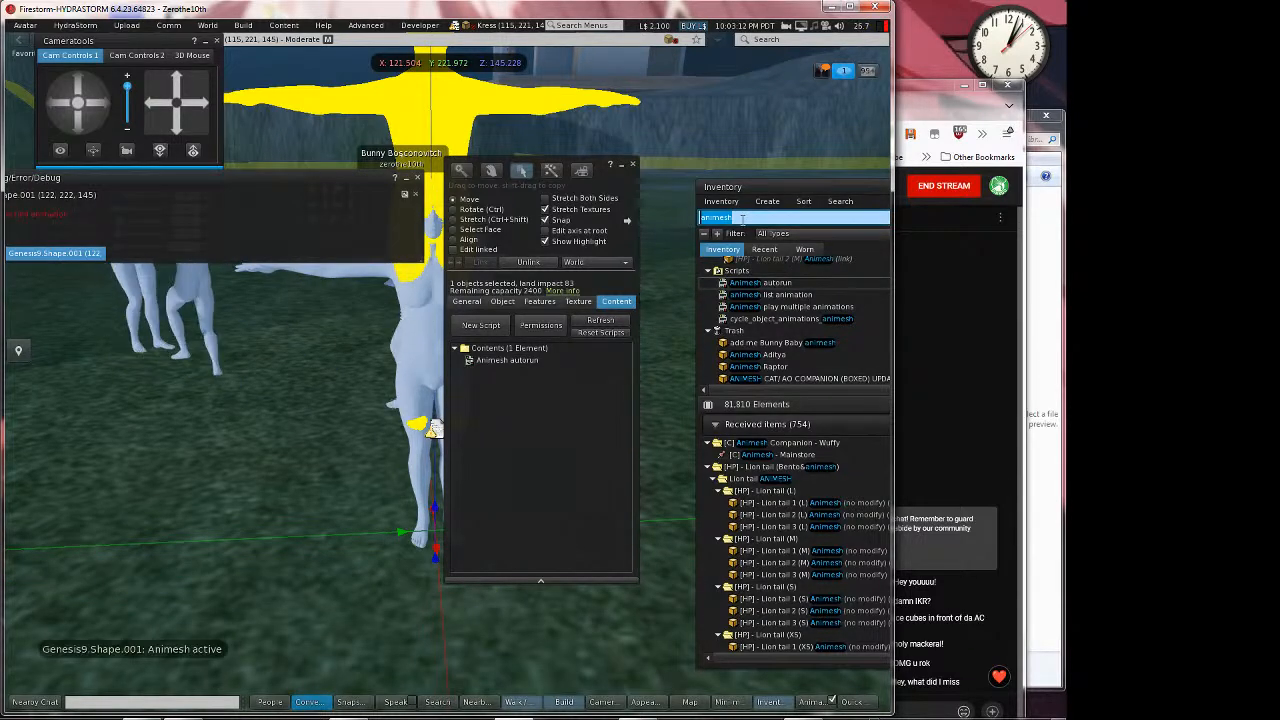
Clear the inventory search text and filter the inventory to Animations
key(BackSpace)
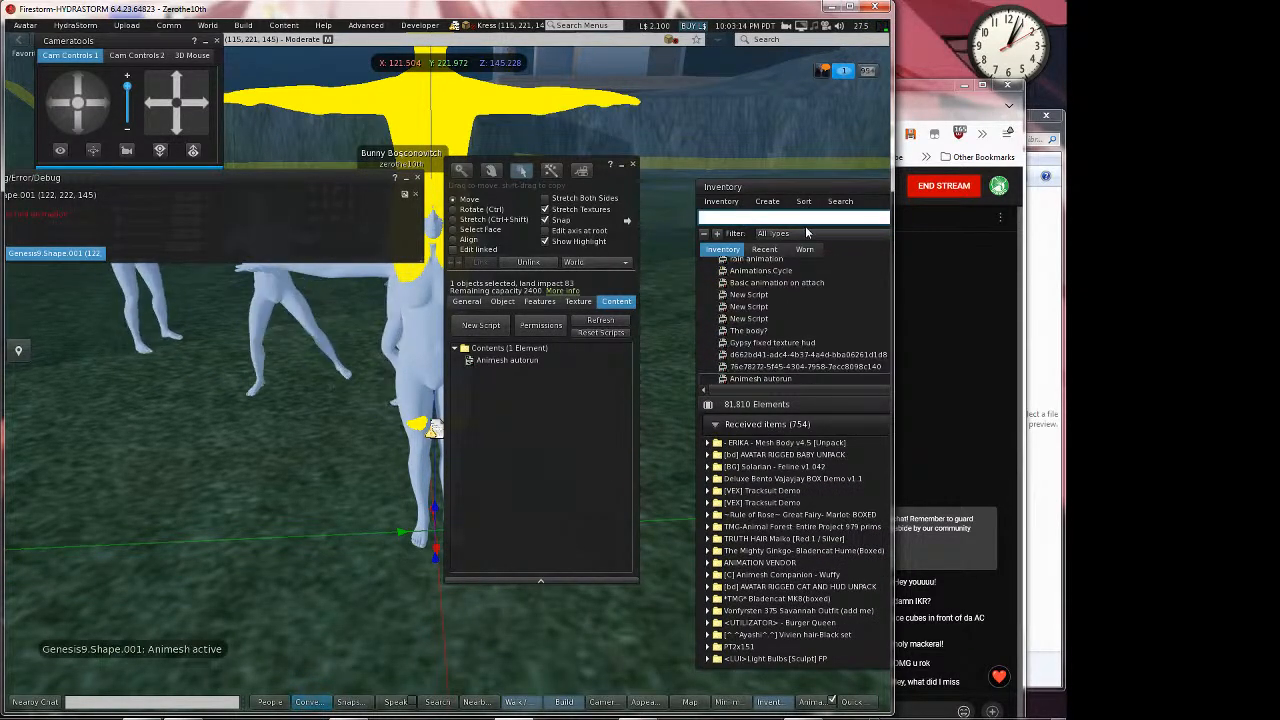
click(810, 234)
click(762, 265)
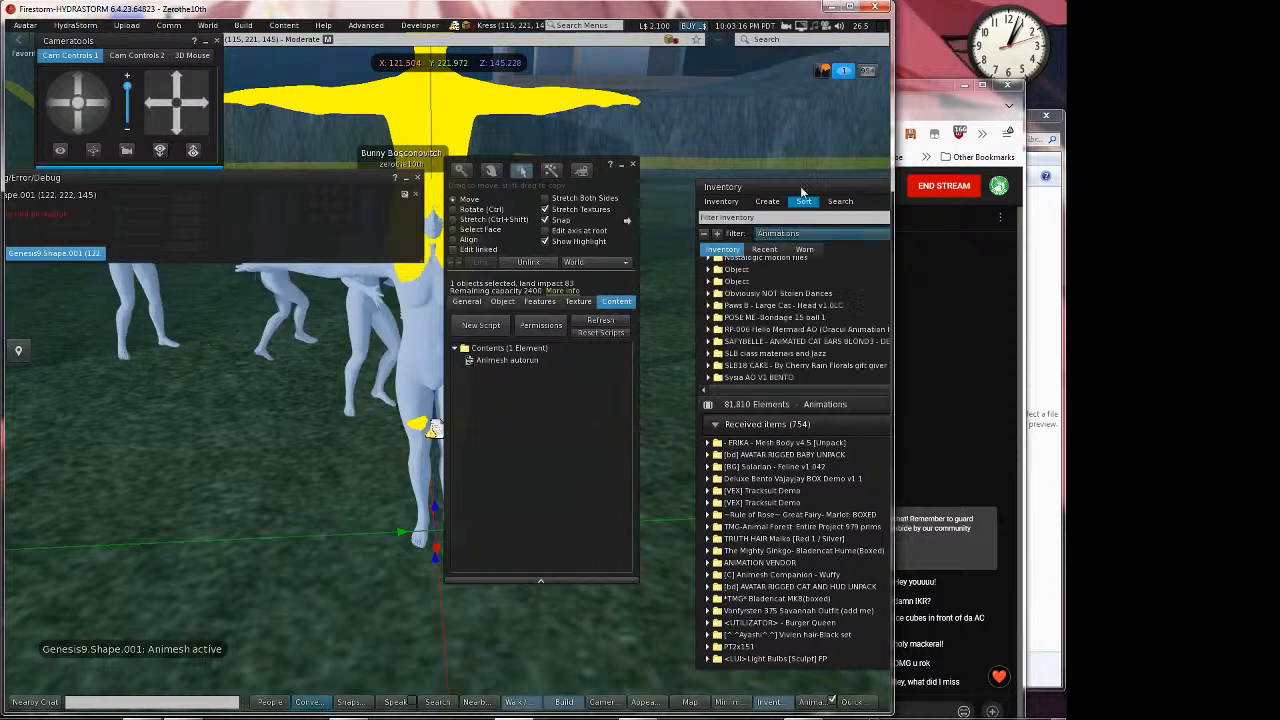
Add the "A pleasure" animation from the inventory to the Genesis9 figure's contents and finish editing
scroll(736, 283, down, 10)
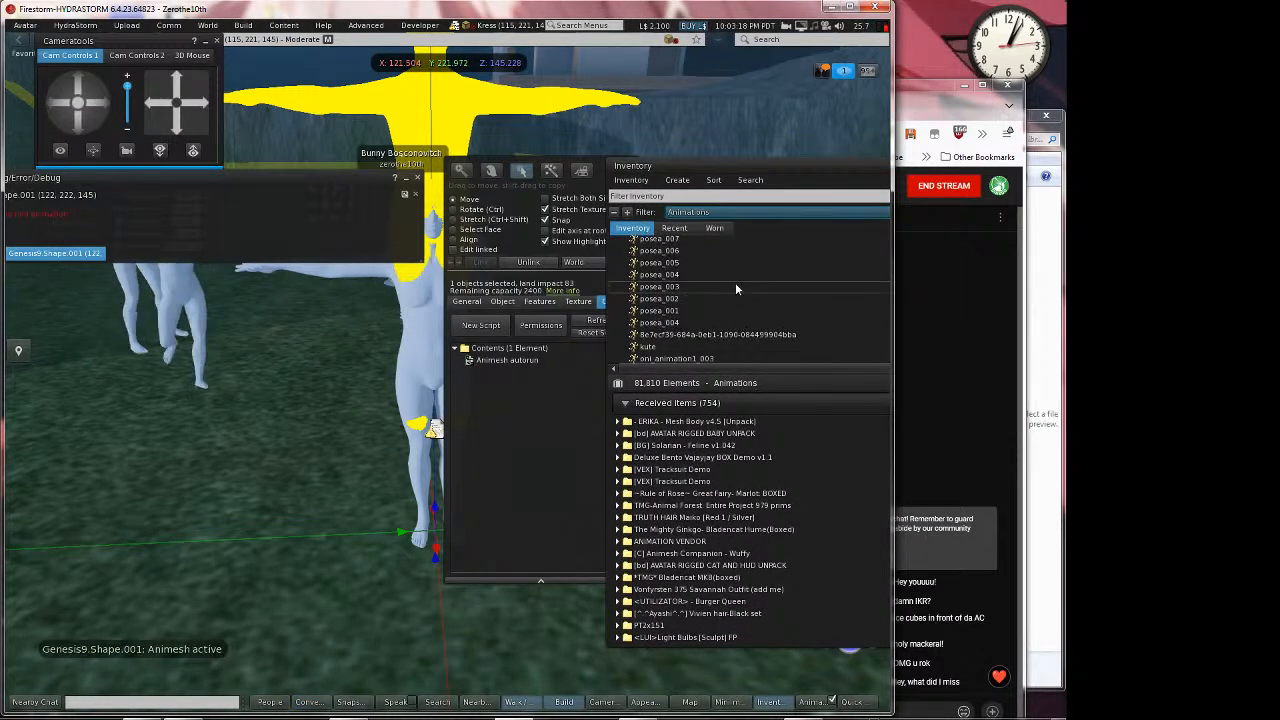
scroll(735, 282, up, 8)
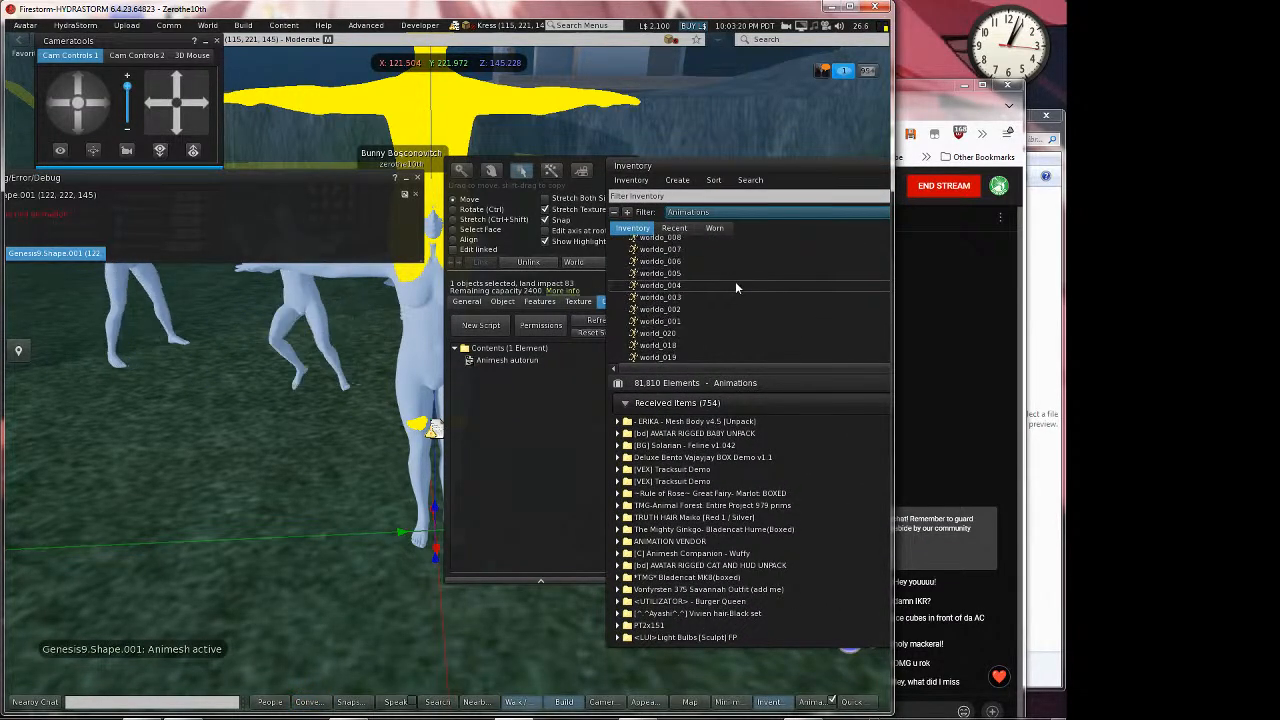
scroll(735, 277, up, 3)
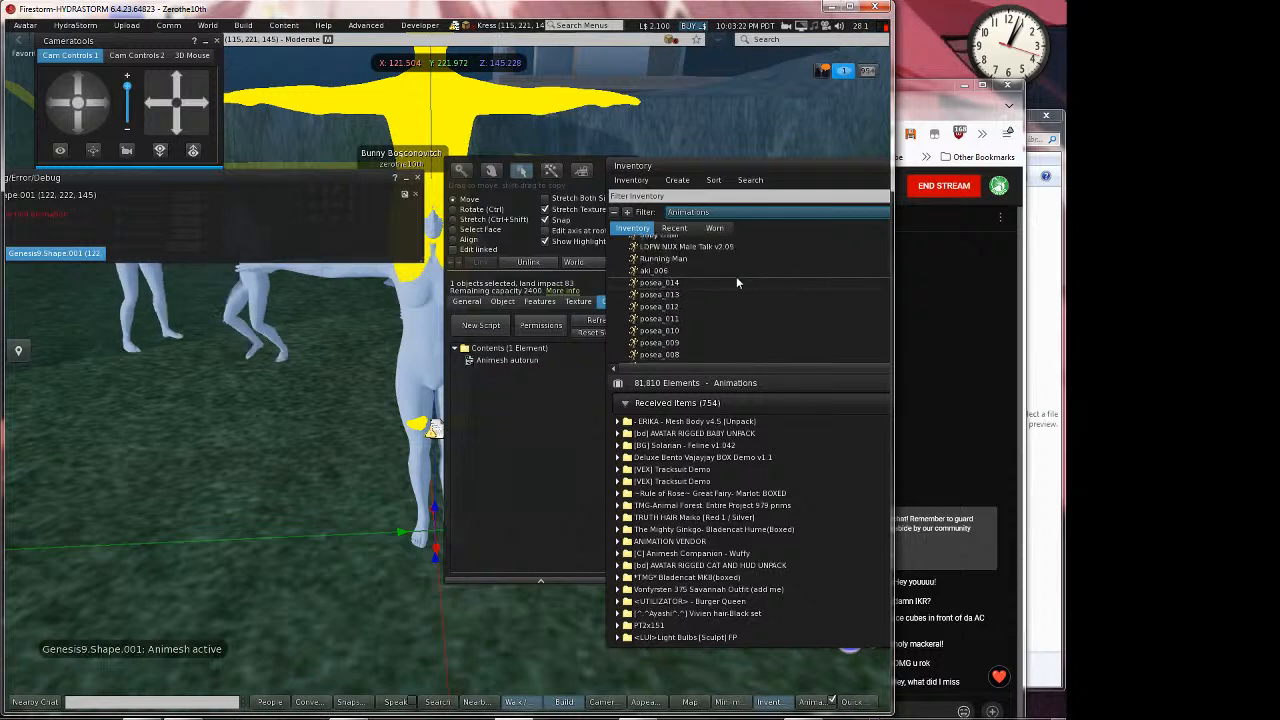
scroll(729, 281, down, 8)
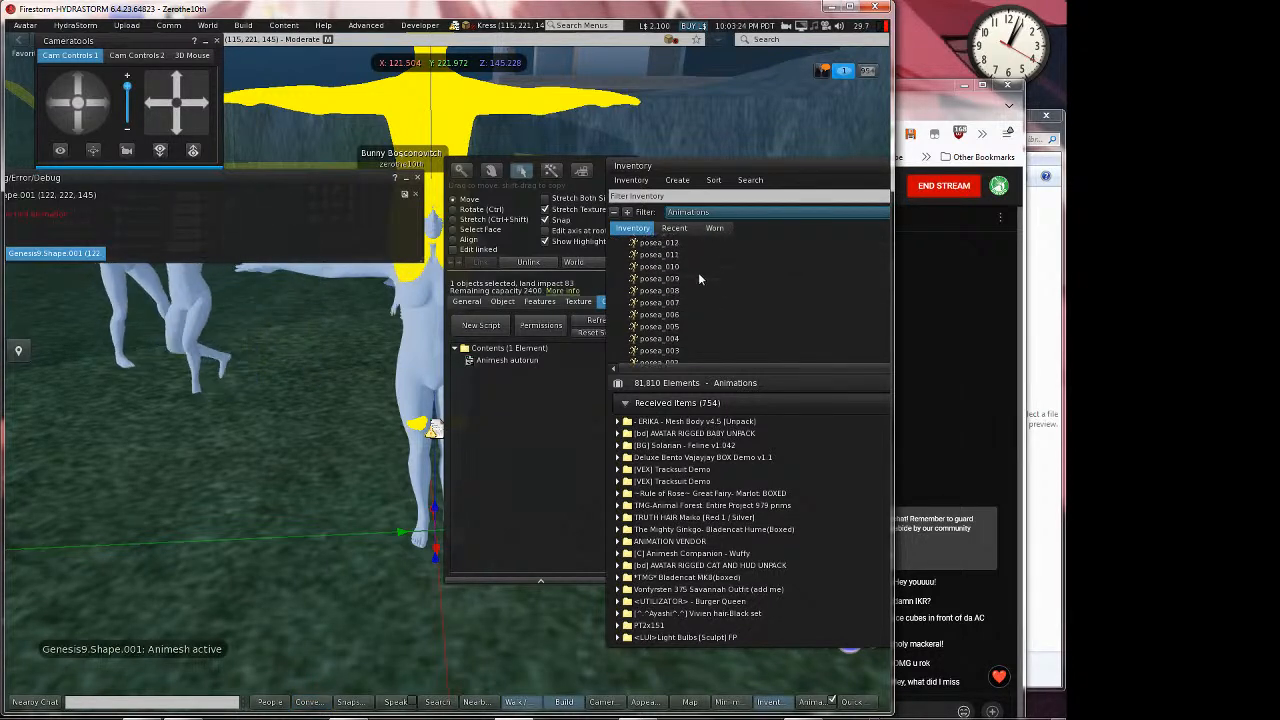
scroll(714, 295, down, 10)
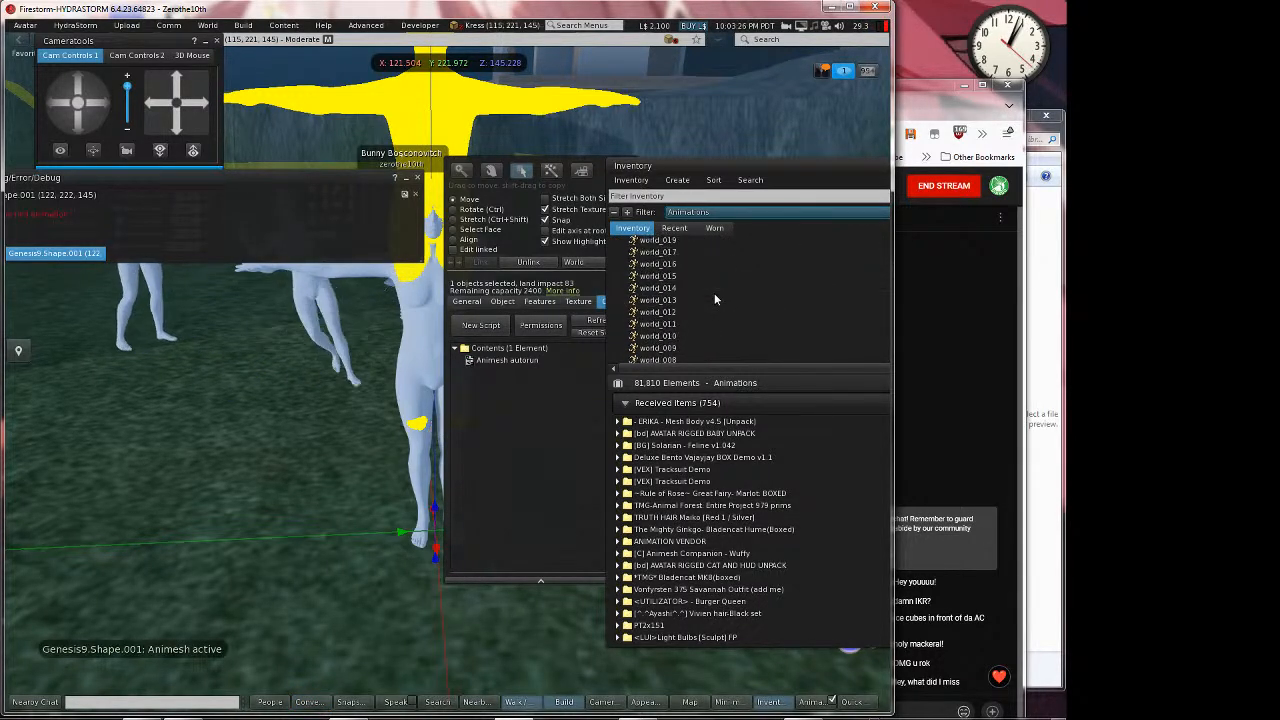
scroll(714, 296, down, 5)
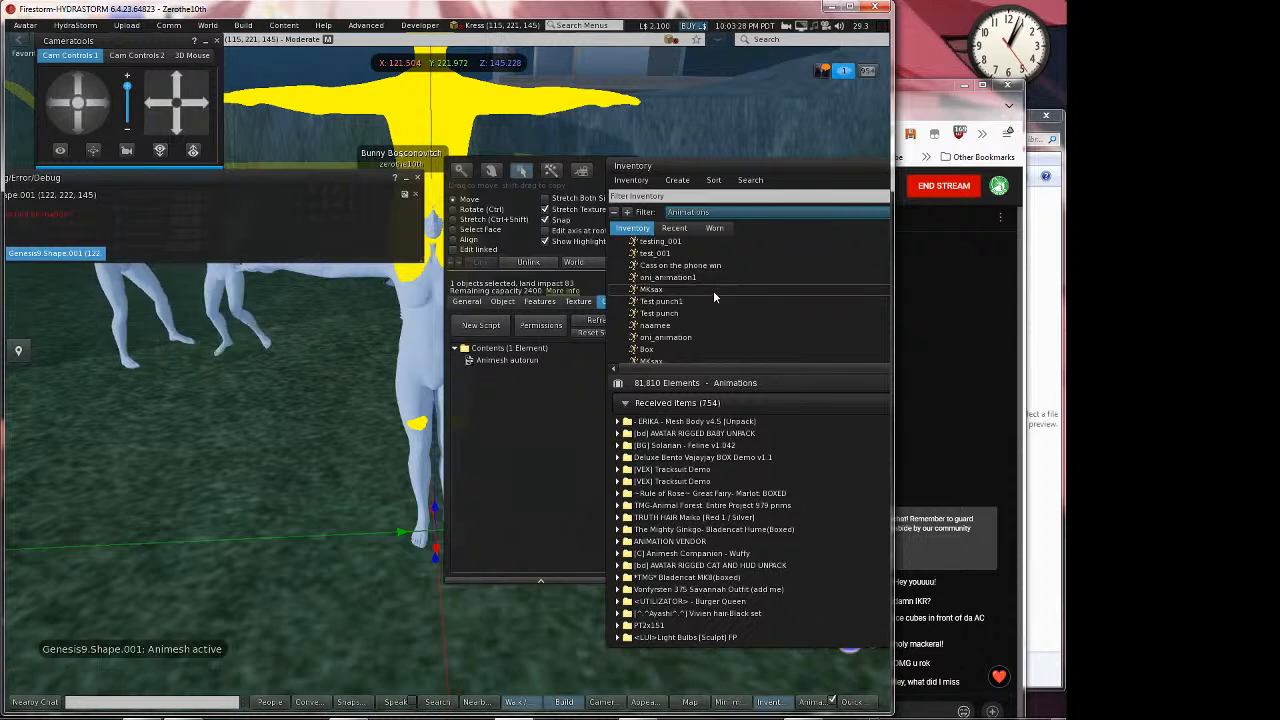
scroll(714, 296, down, 3)
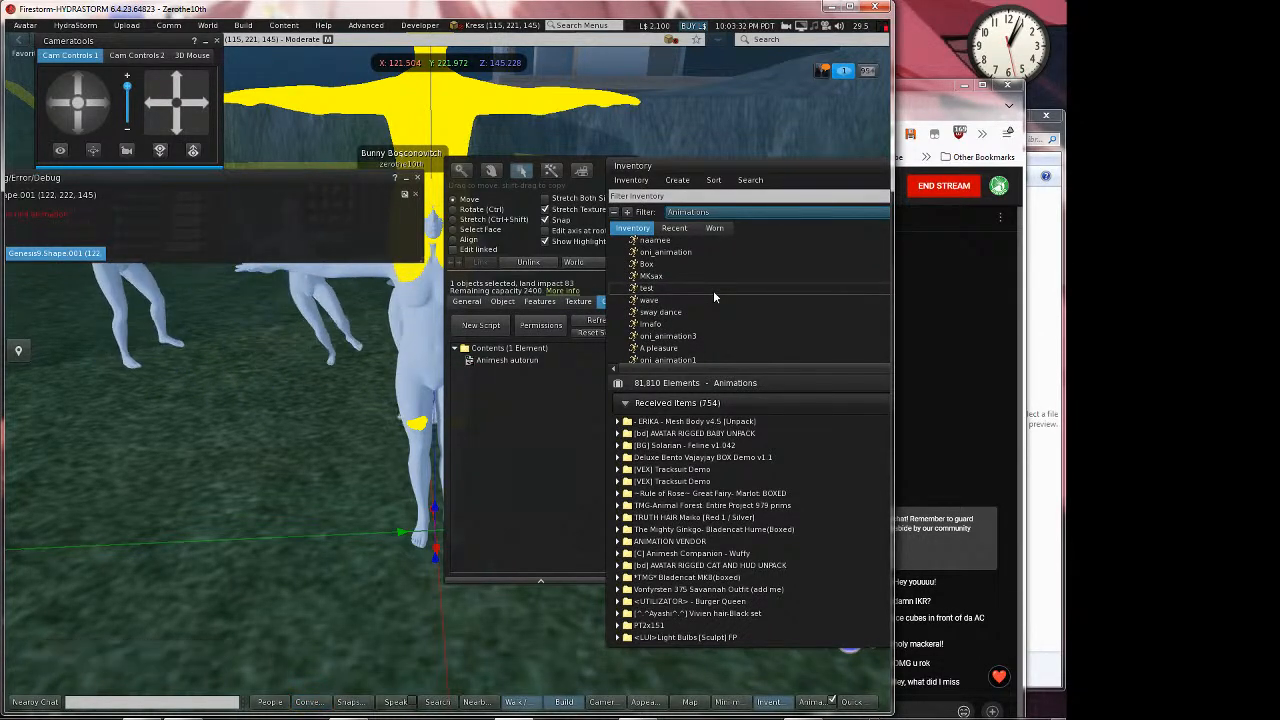
scroll(714, 291, down, 2)
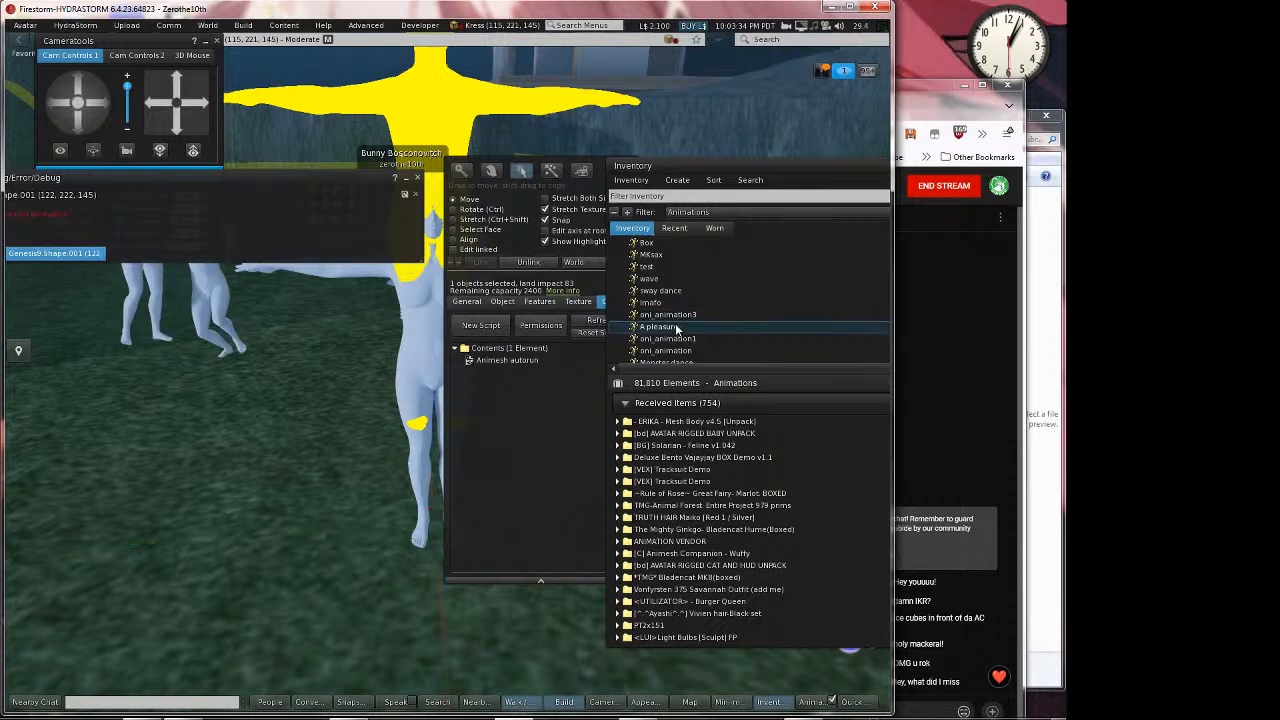
click(572, 451)
click(633, 166)
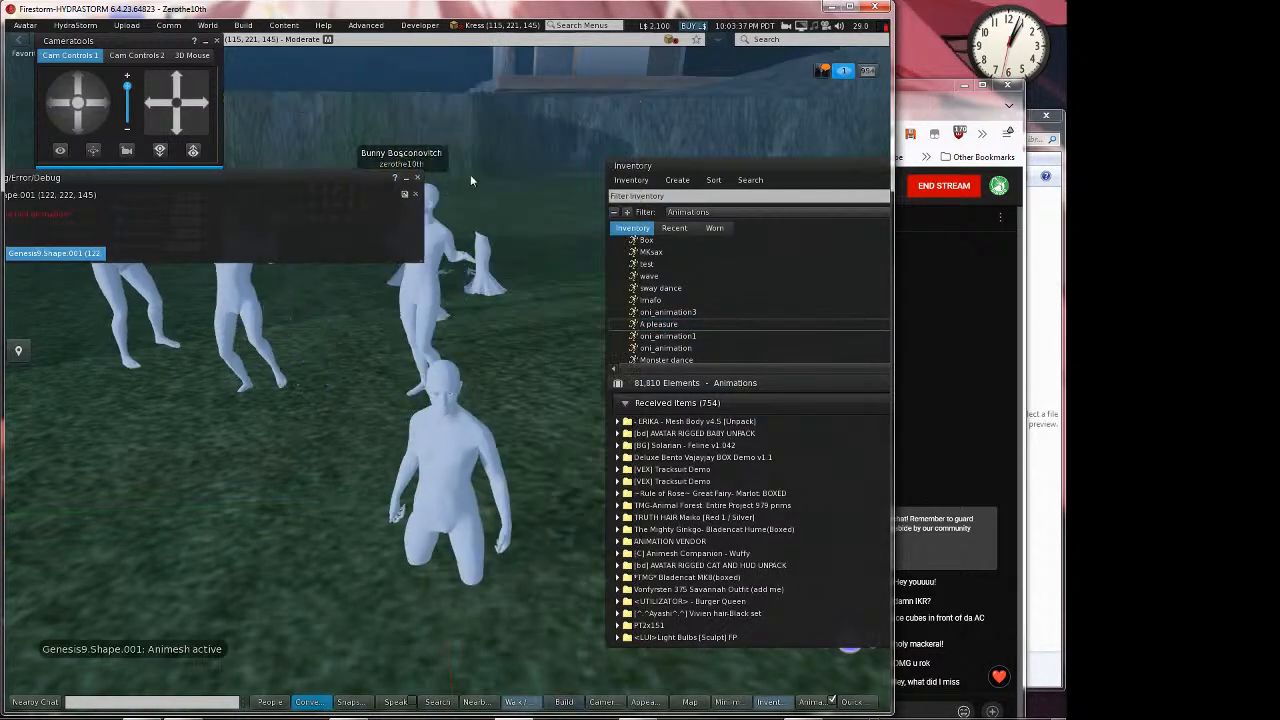
Raise the Genesis9 figure to a Z position of about 146.03, and close the script error window
right_click(448, 495)
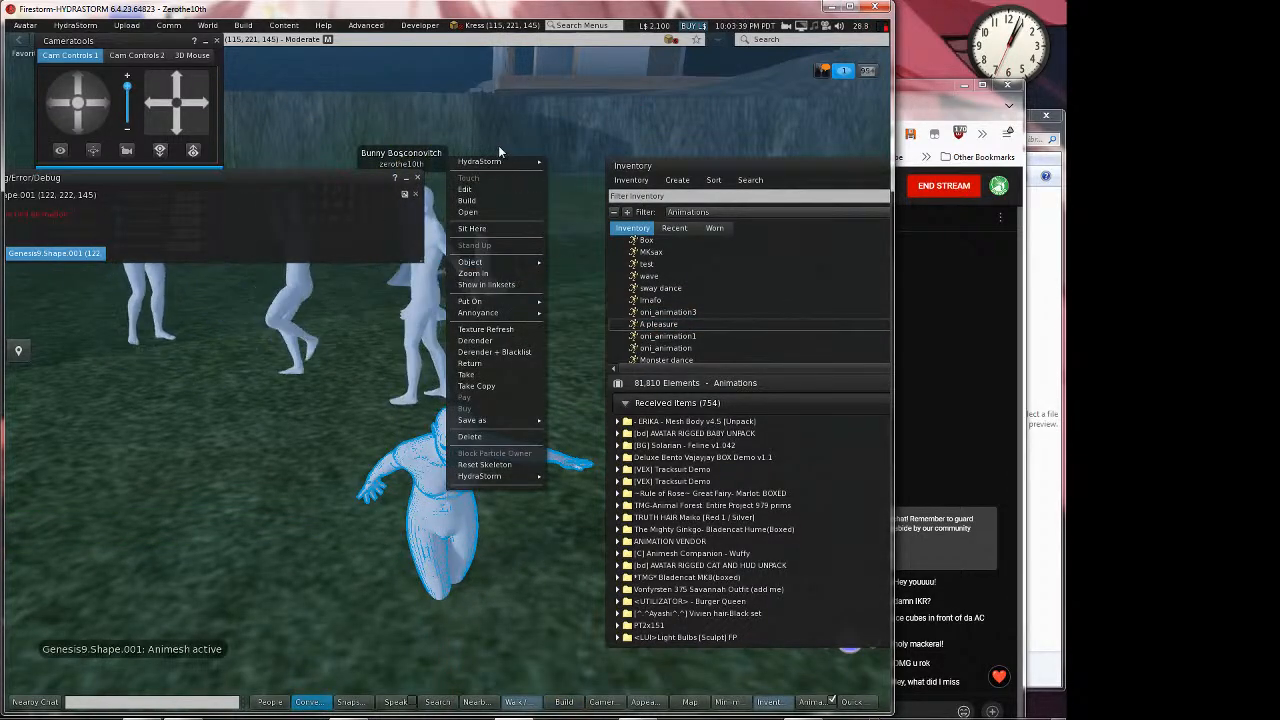
click(481, 191)
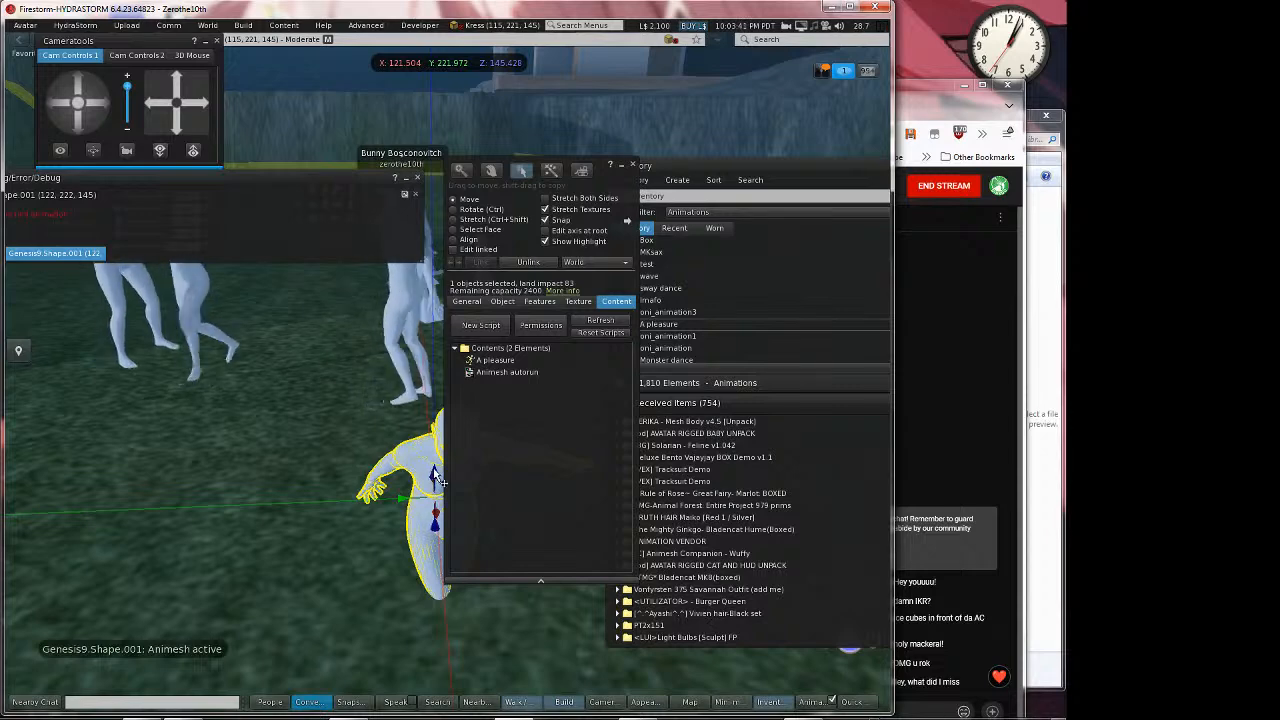
click(633, 166)
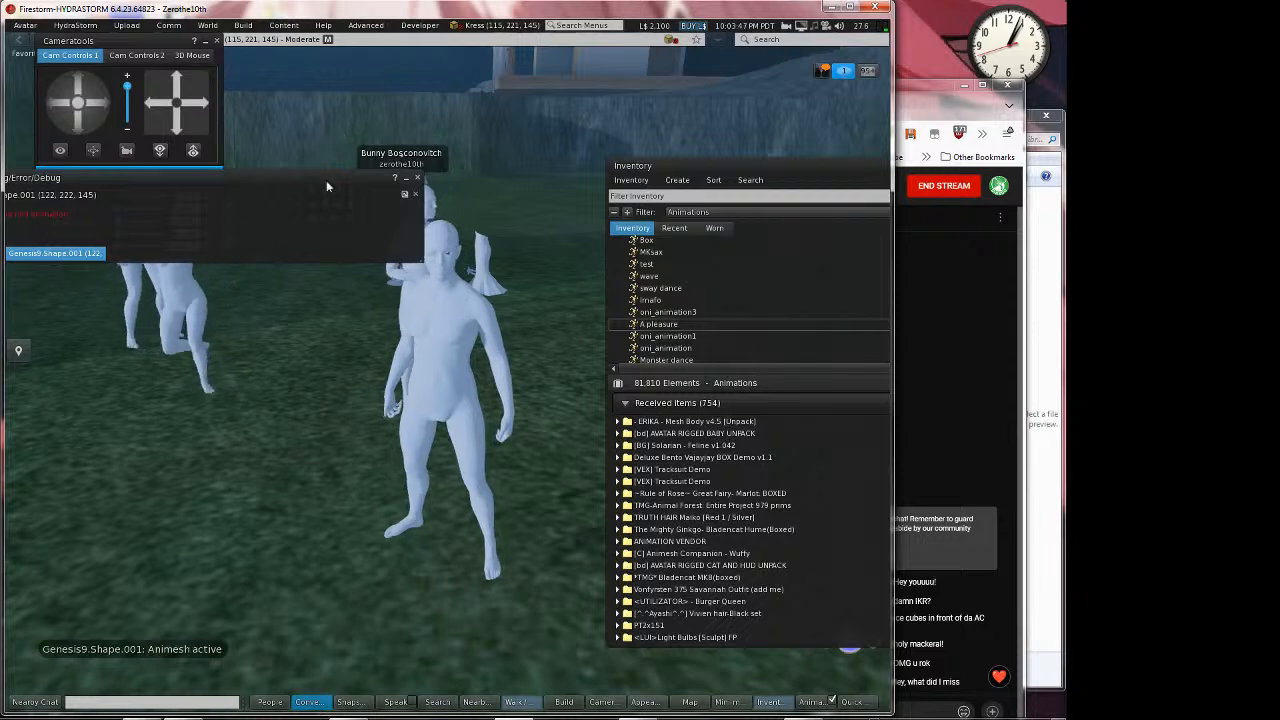
click(417, 178)
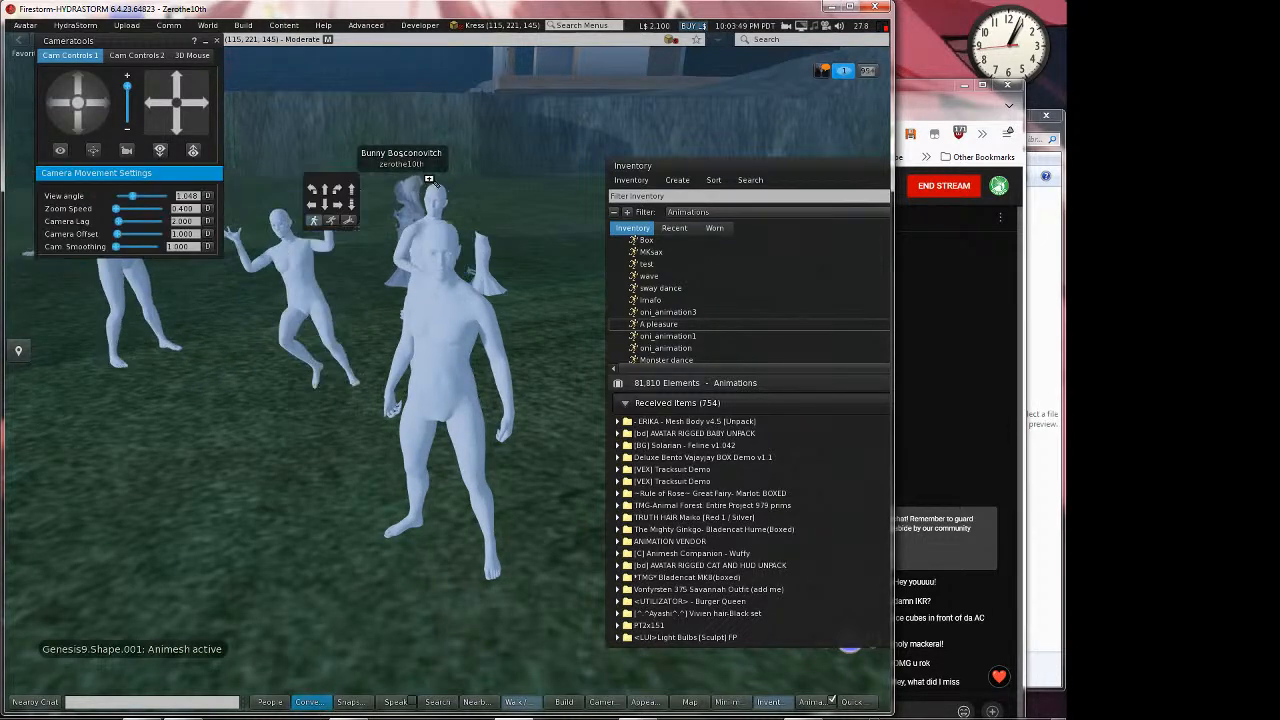
Replace the "A pleasure" animation in the Genesis9 figure's contents with "!OOKATMYHANDS - bento FIXED"
mouse_move(448, 371)
alt+mouse_down()
mouse_move(400, 371)
mouse_move(443, 374)
alt+mouse_up()
right_click(446, 370)
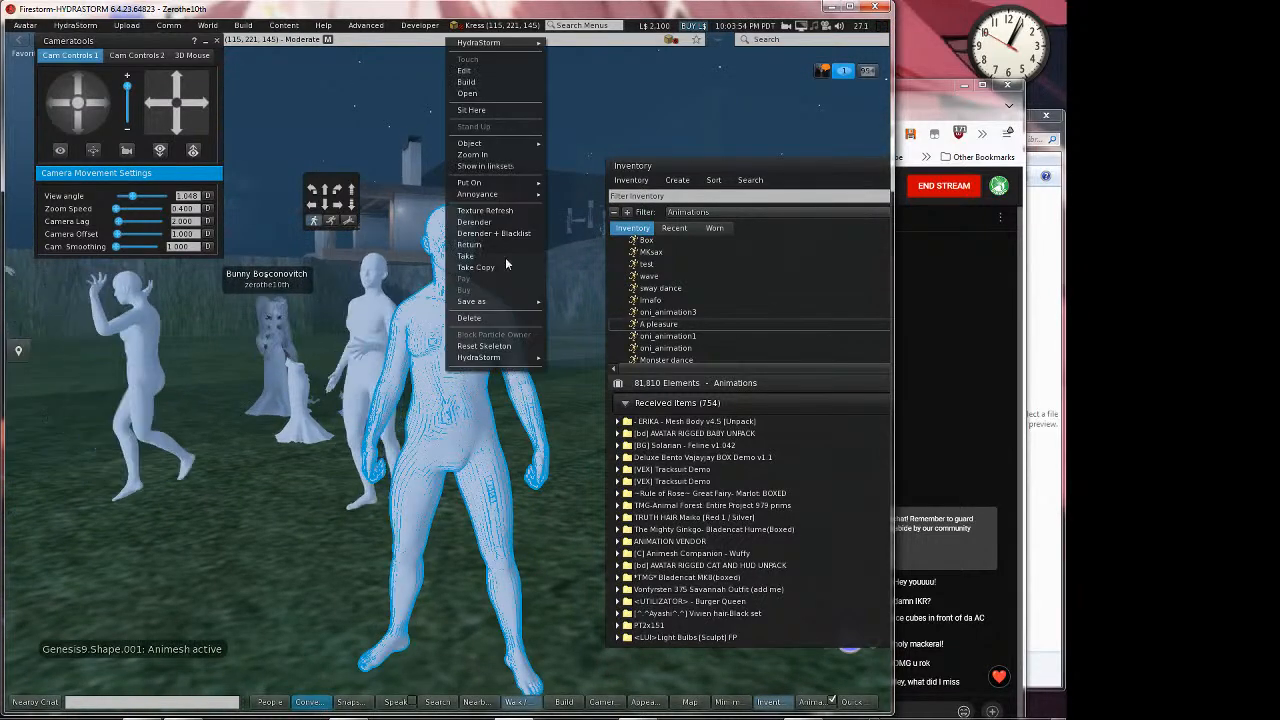
click(470, 71)
click(511, 364)
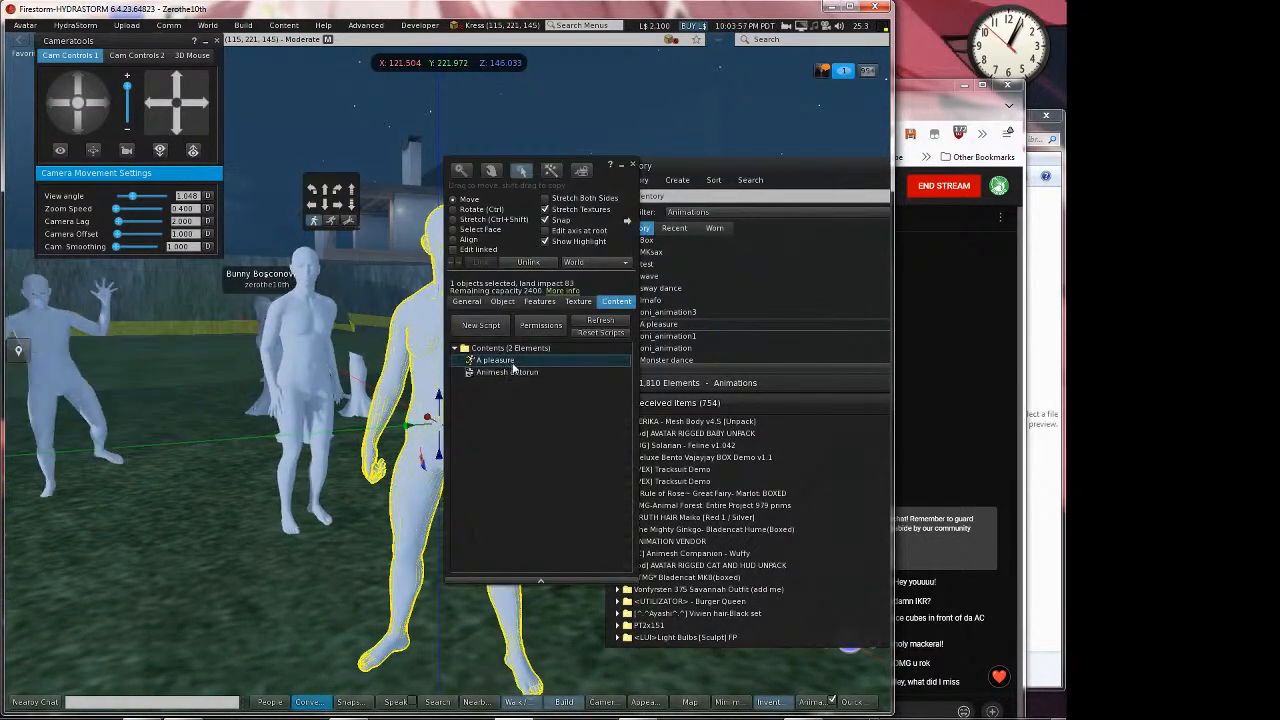
key(Delete)
click(721, 346)
scroll(723, 304, down, 10)
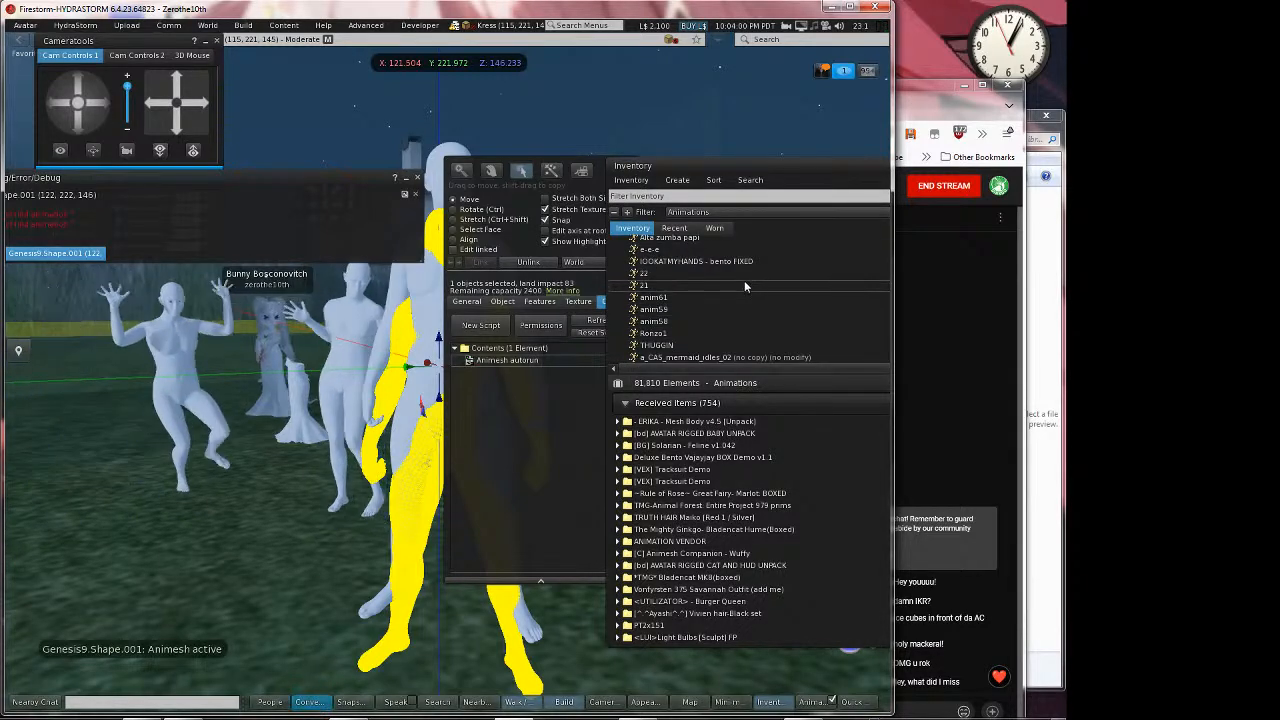
scroll(746, 278, up, 2)
drag(729, 283, 500, 360)
Deselect the Genesis9 figure, move the edit window out of the way, and view the hand animation
click(316, 574)
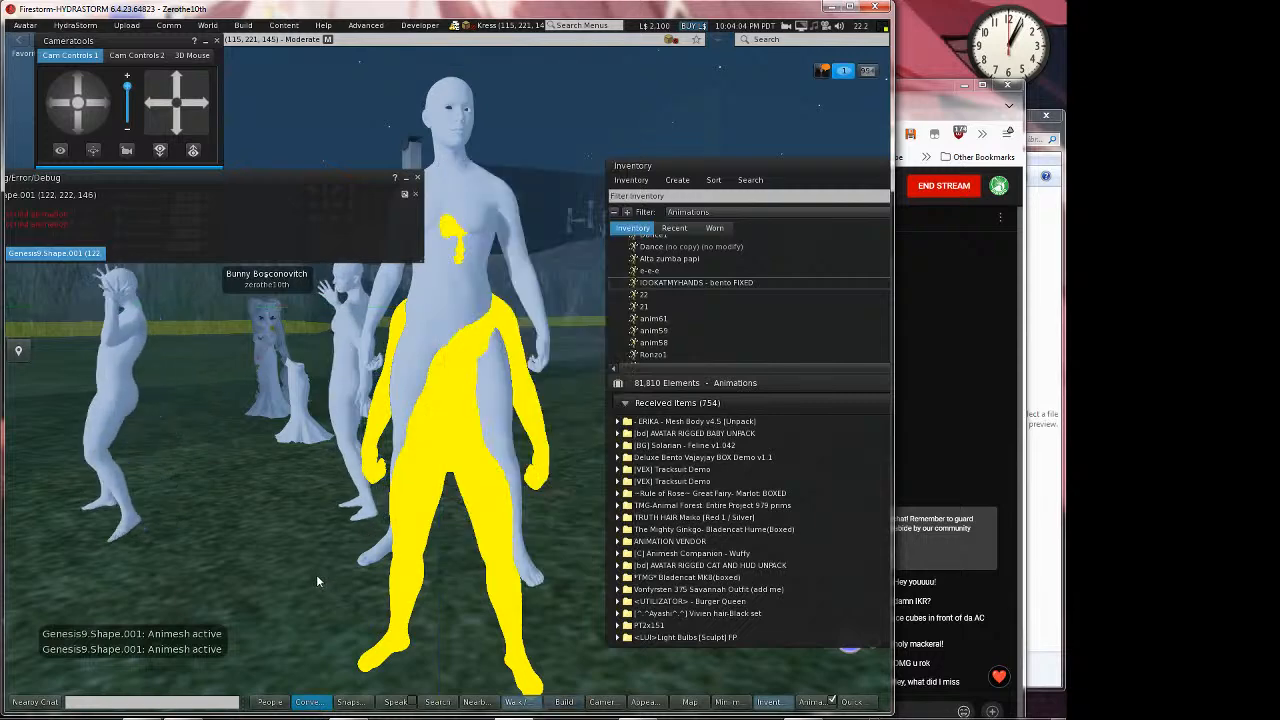
drag(600, 178, 541, 423)
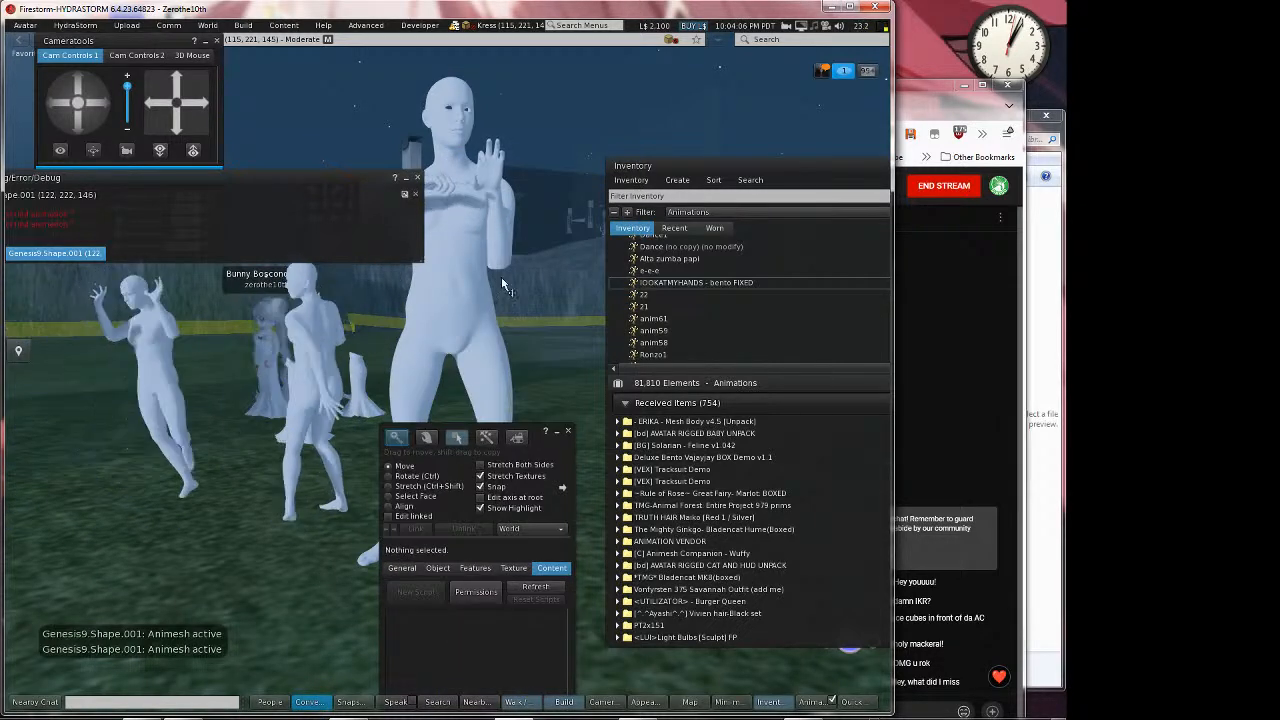
alt+drag(455, 180, 455, 145)
alt+drag(455, 345, 516, 469)
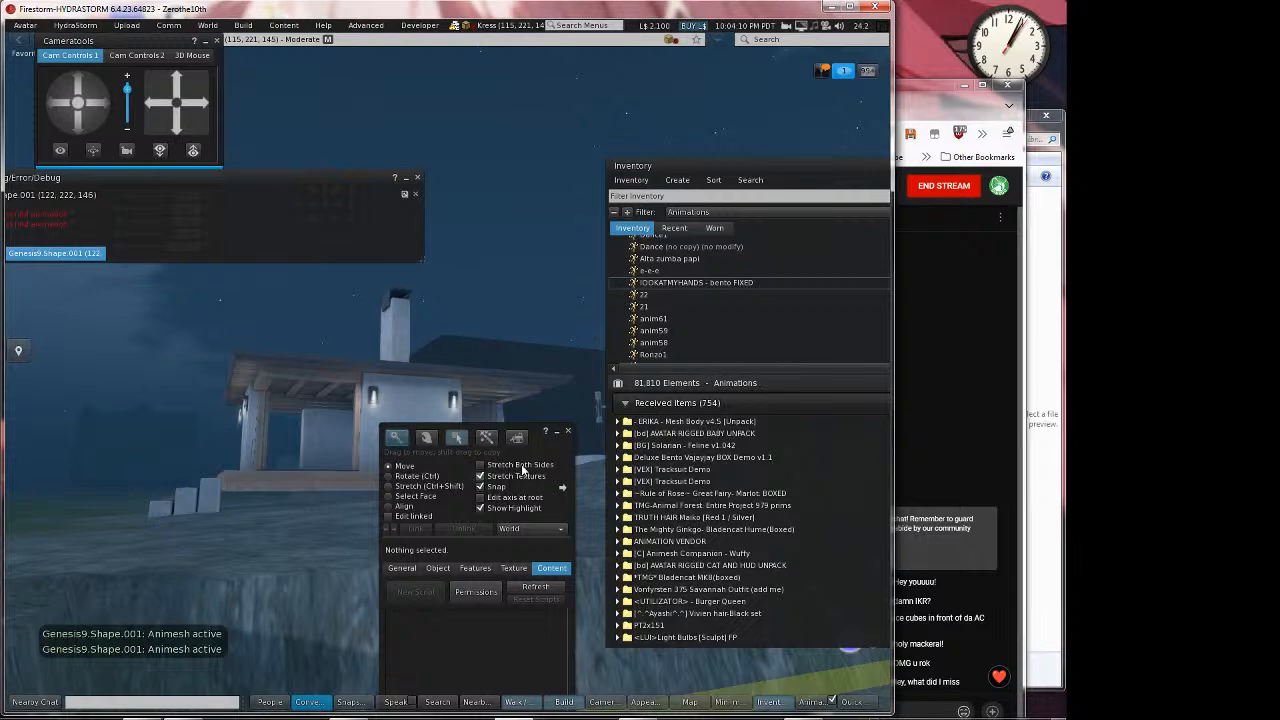
key(Escape)
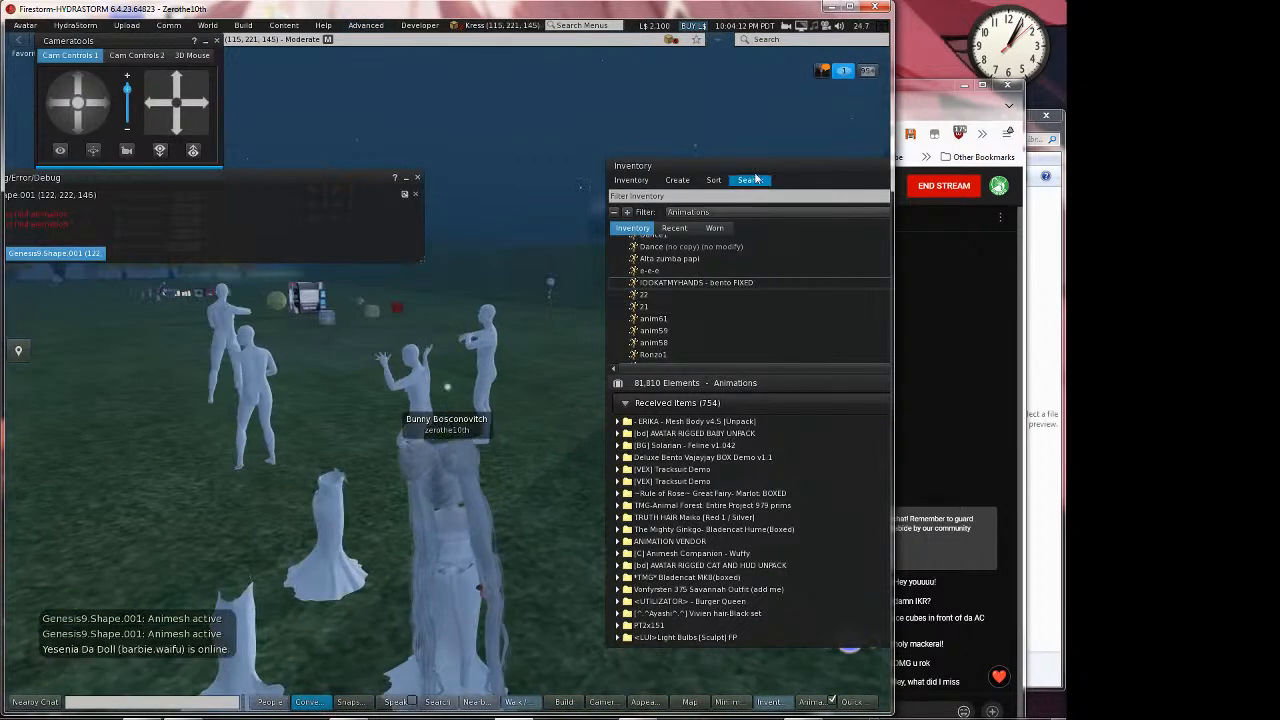
Examine the animated Genesis9 figures from several sides, dismissing the script error window
alt+drag(207, 299, 447, 372)
alt+drag(37, 502, 447, 366)
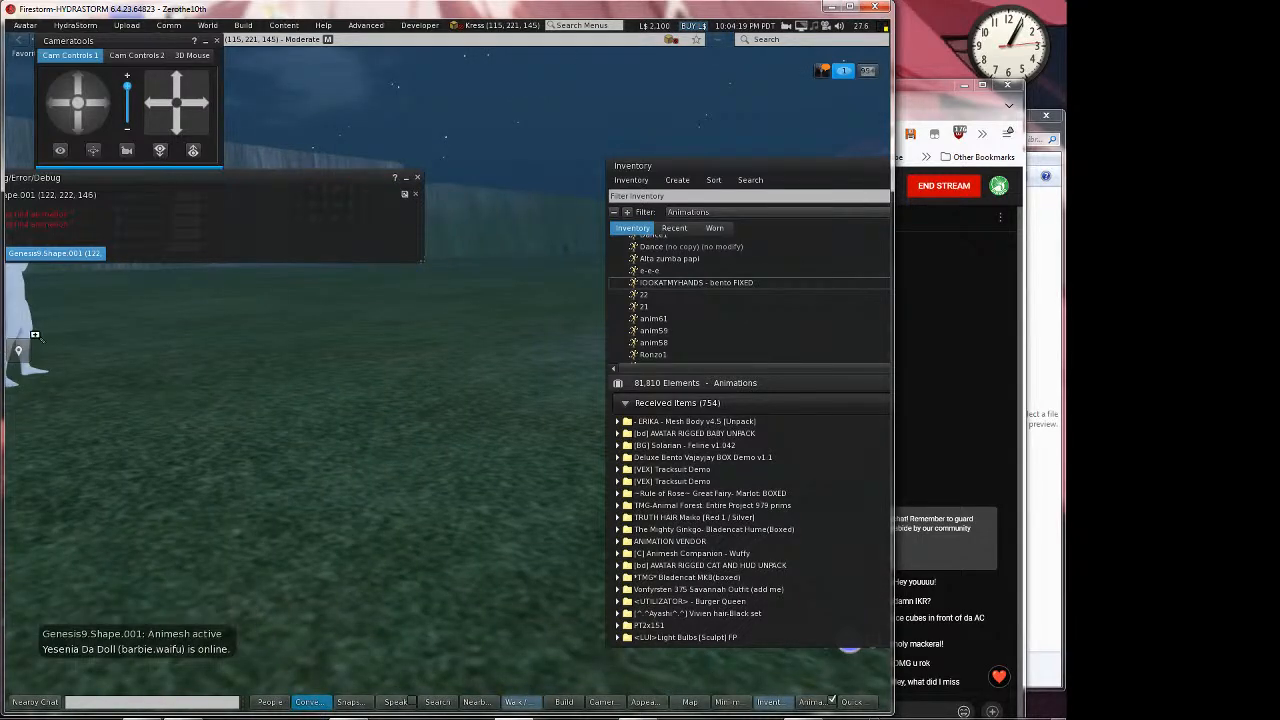
alt+drag(22, 287, 450, 364)
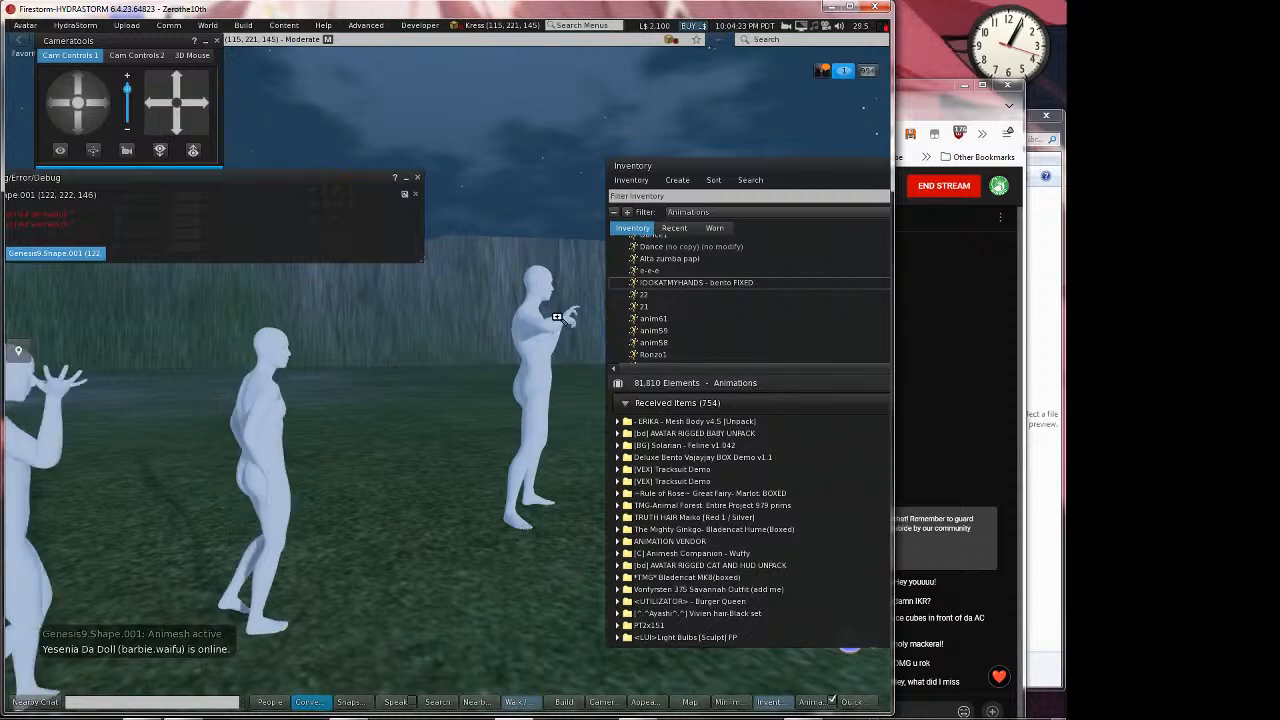
alt+drag(585, 345, 437, 372)
alt+drag(99, 630, 467, 284)
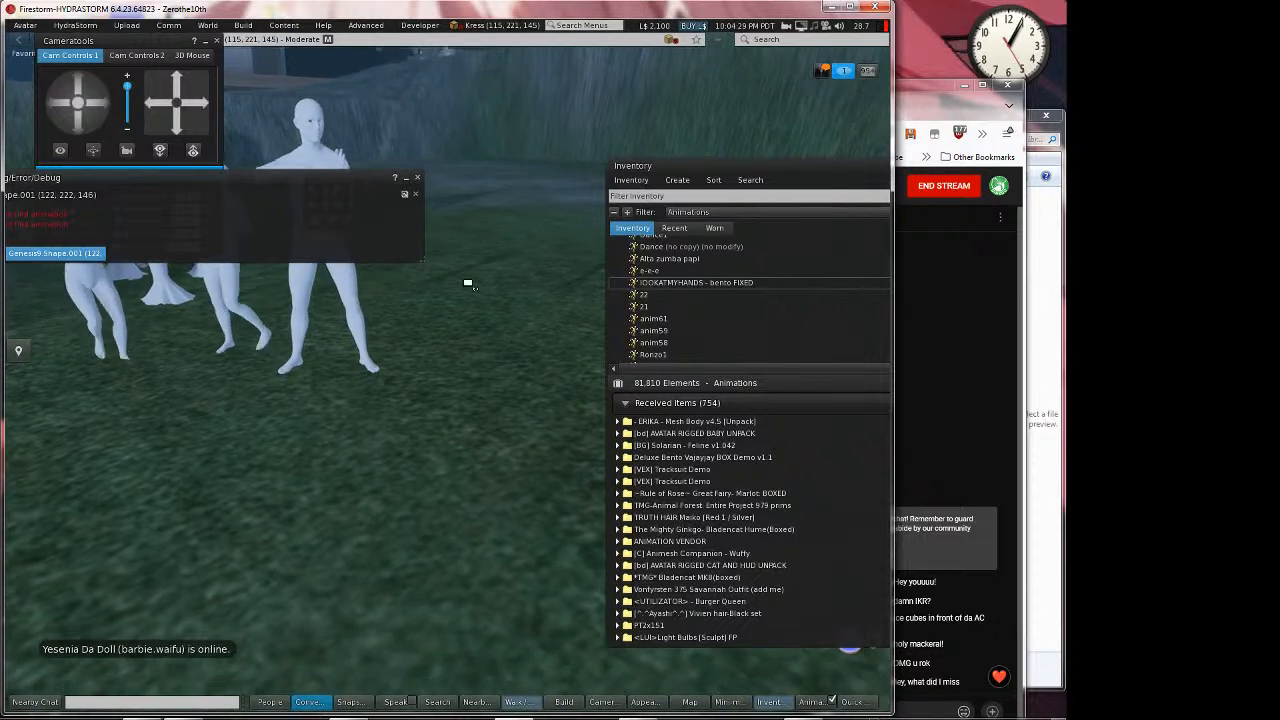
click(418, 178)
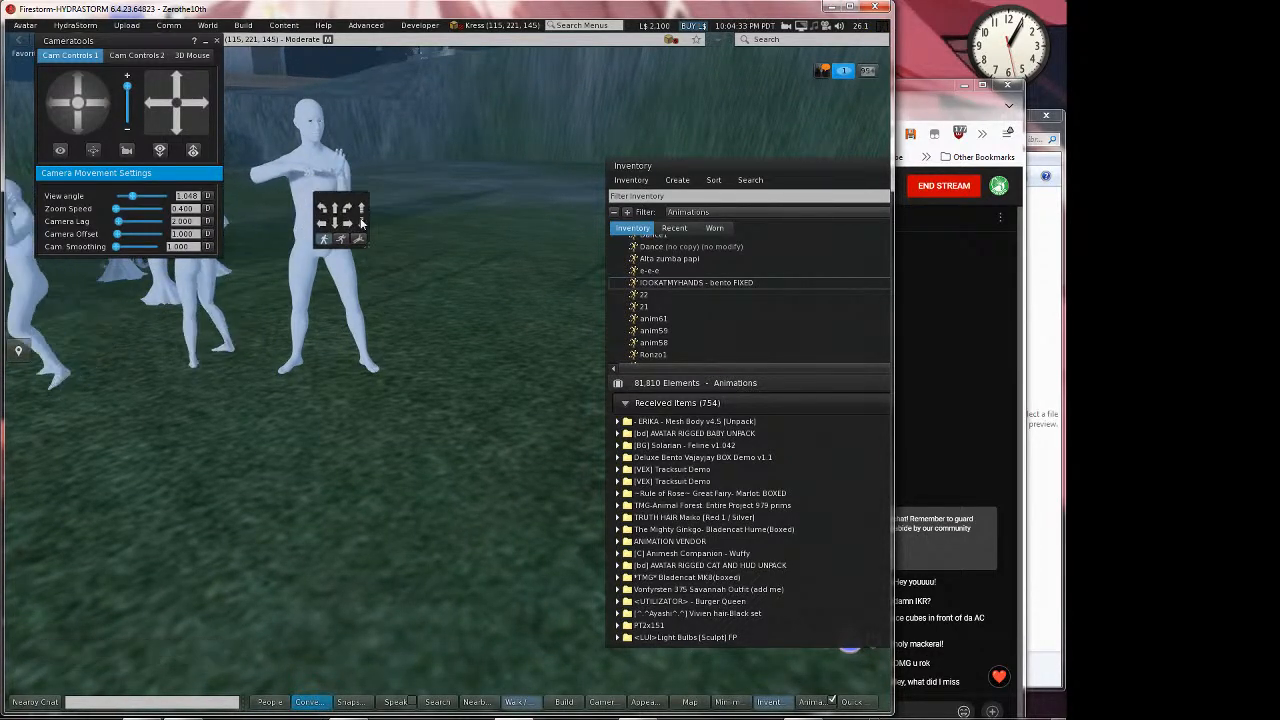
ctrl+alt+drag(323, 176, 326, 102)
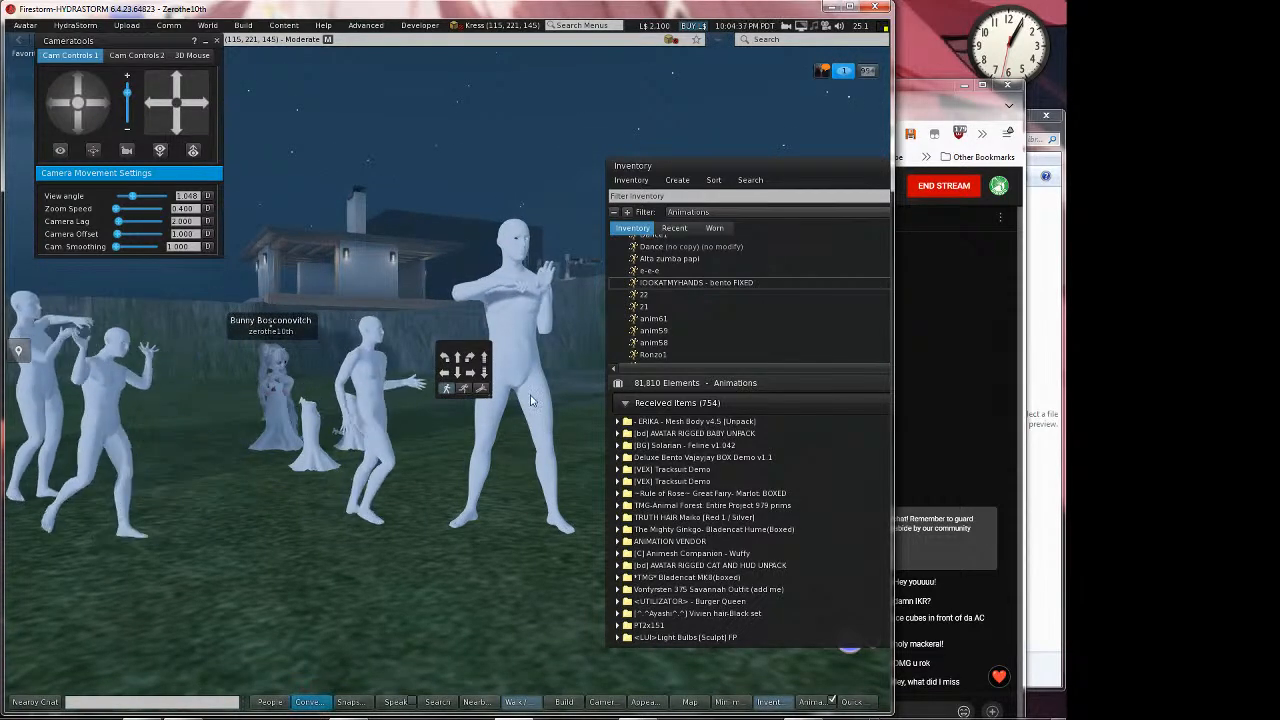
Replace the "!OOKATMYHANDS - bento FIXED" animation in the front Genesis9 figure's contents with "Alta zumba papi" and finish editing
right_click(533, 337)
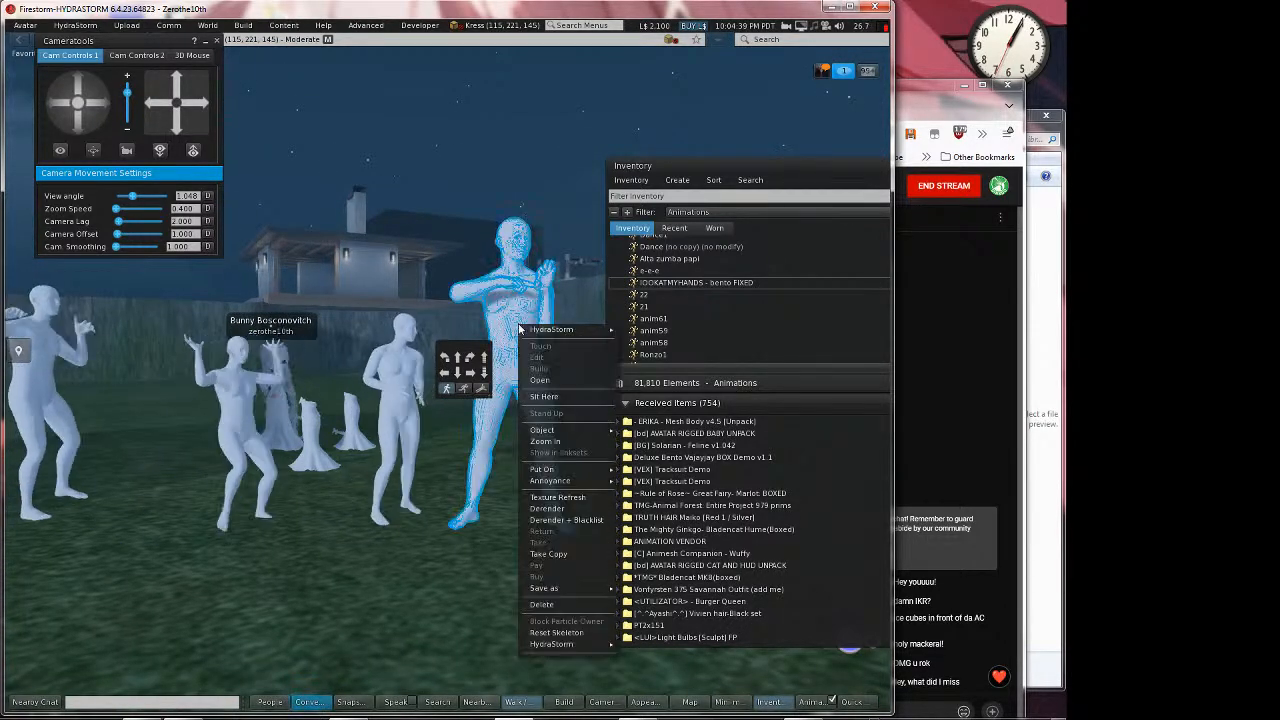
click(540, 366)
click(458, 640)
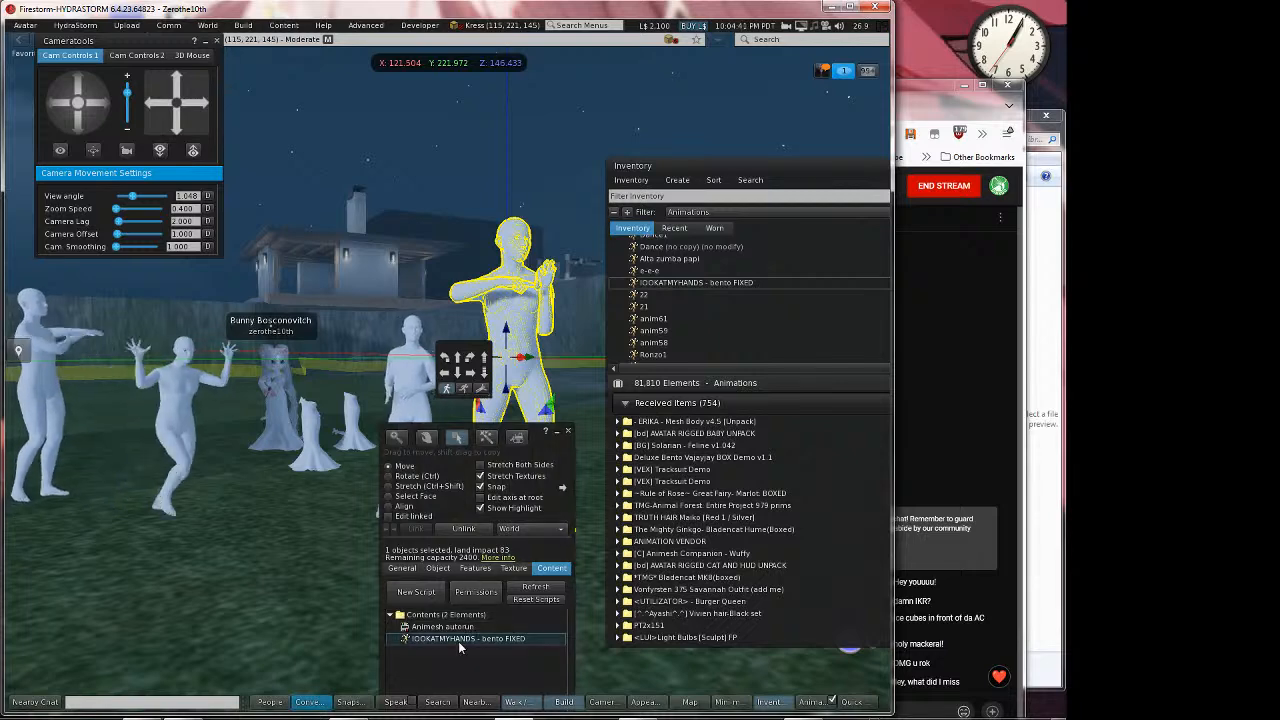
key(Delete)
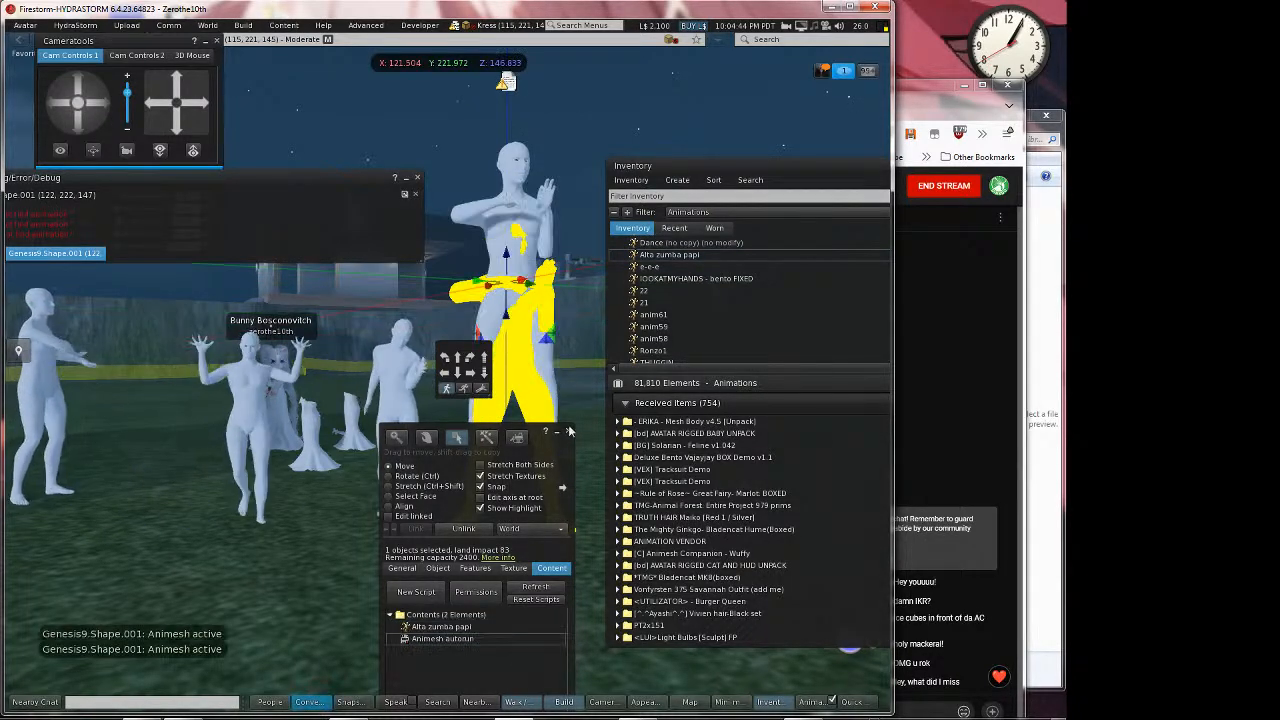
click(569, 432)
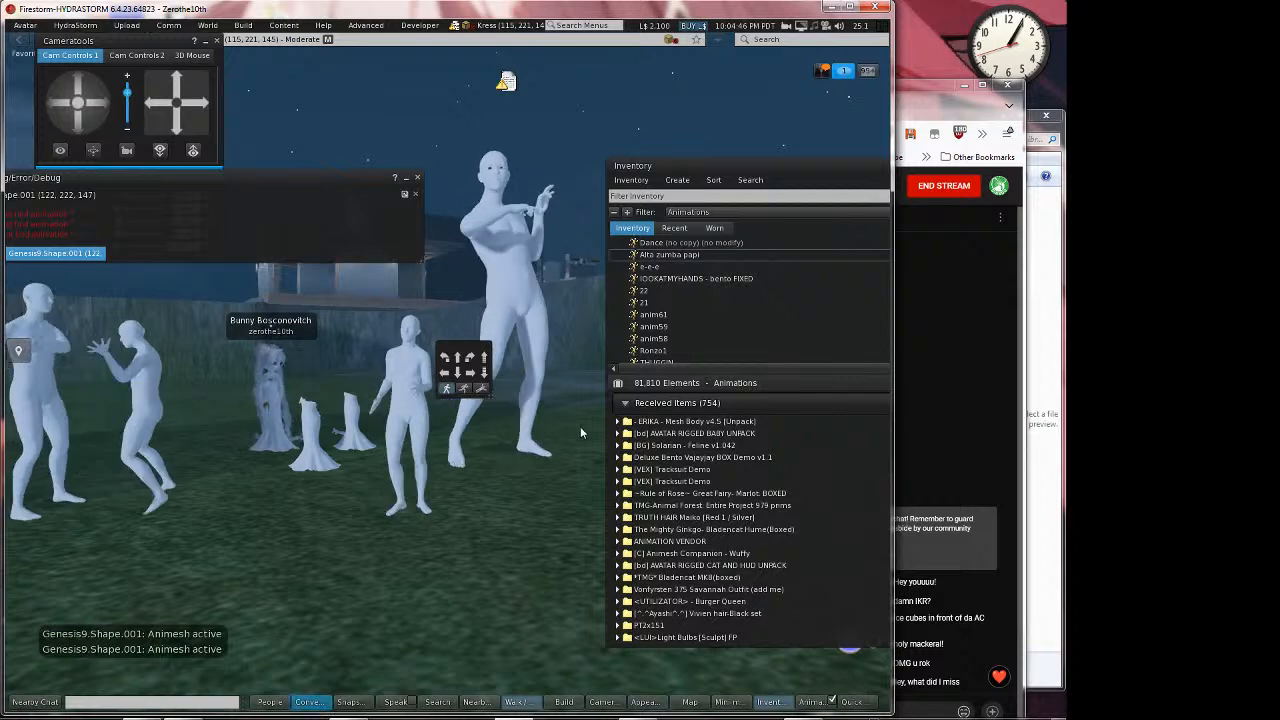
Inspect the front Genesis9 figure's body and hands up close as it animates, and close the script error window
alt+drag(491, 271, 480, 380)
alt+drag(473, 510, 454, 375)
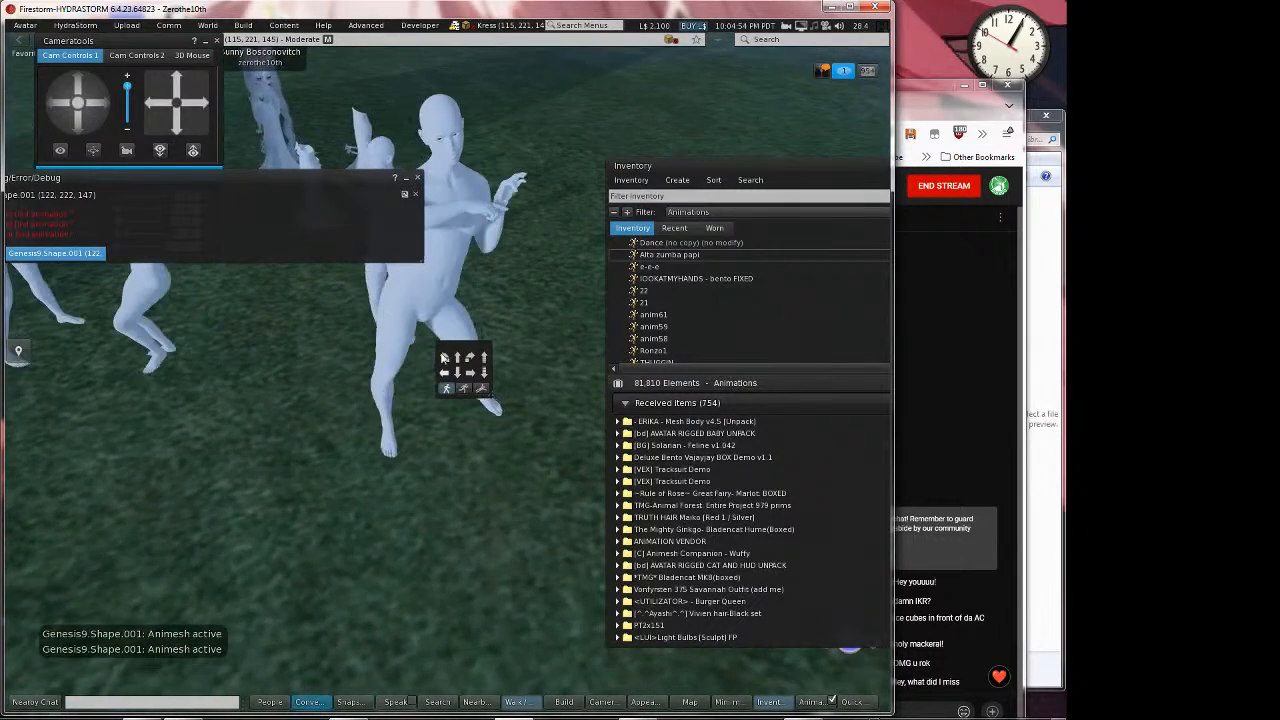
alt+drag(443, 272, 443, 238)
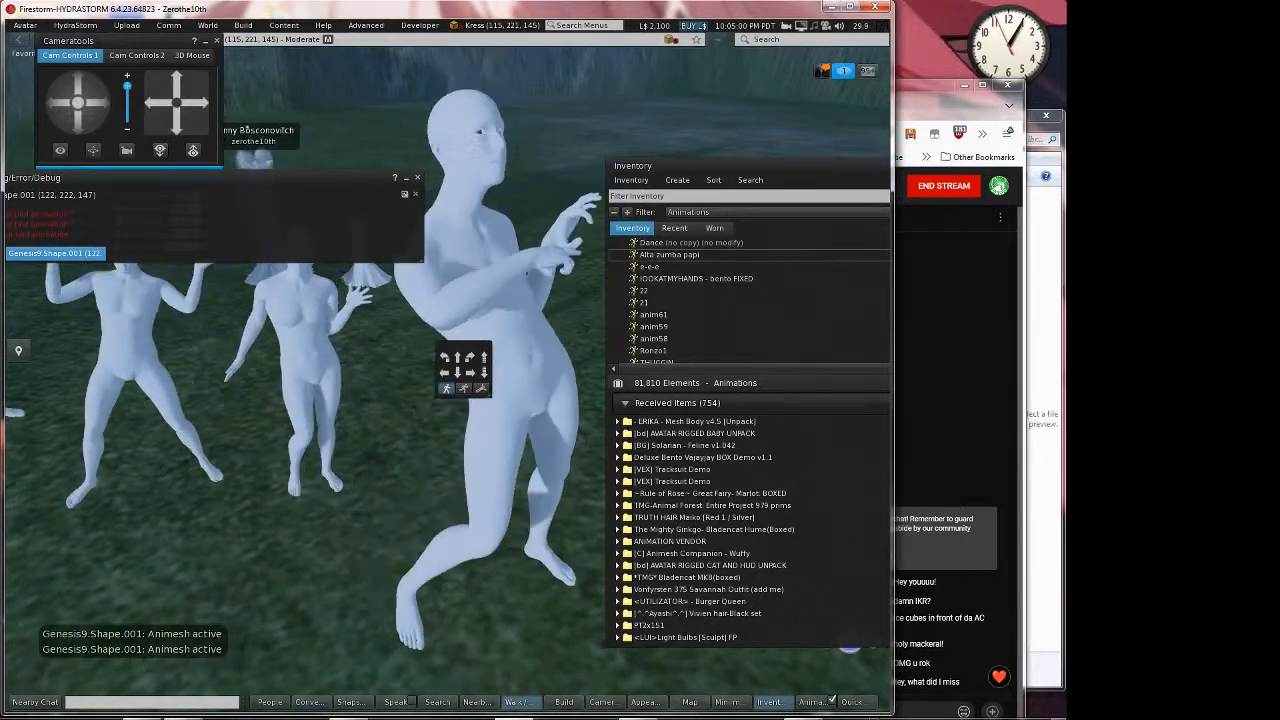
click(417, 179)
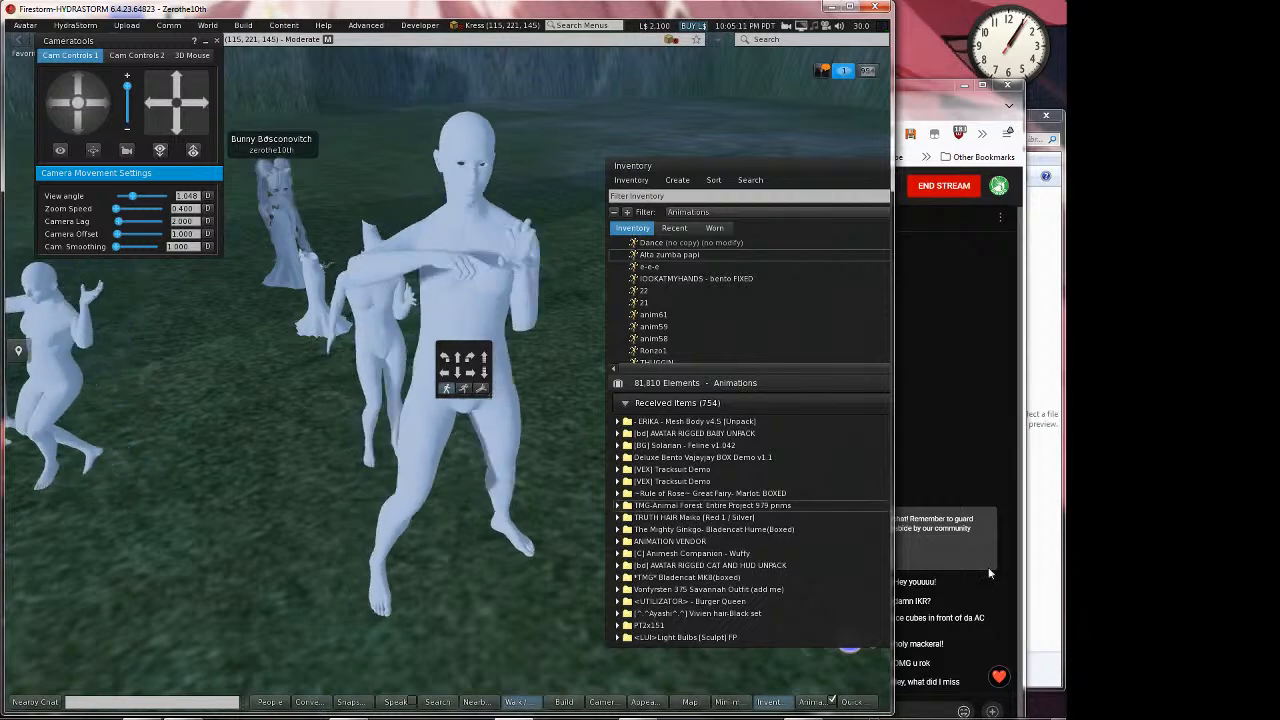
Switch to YouTube Studio in the browser and request ending the live stream
click(955, 700)
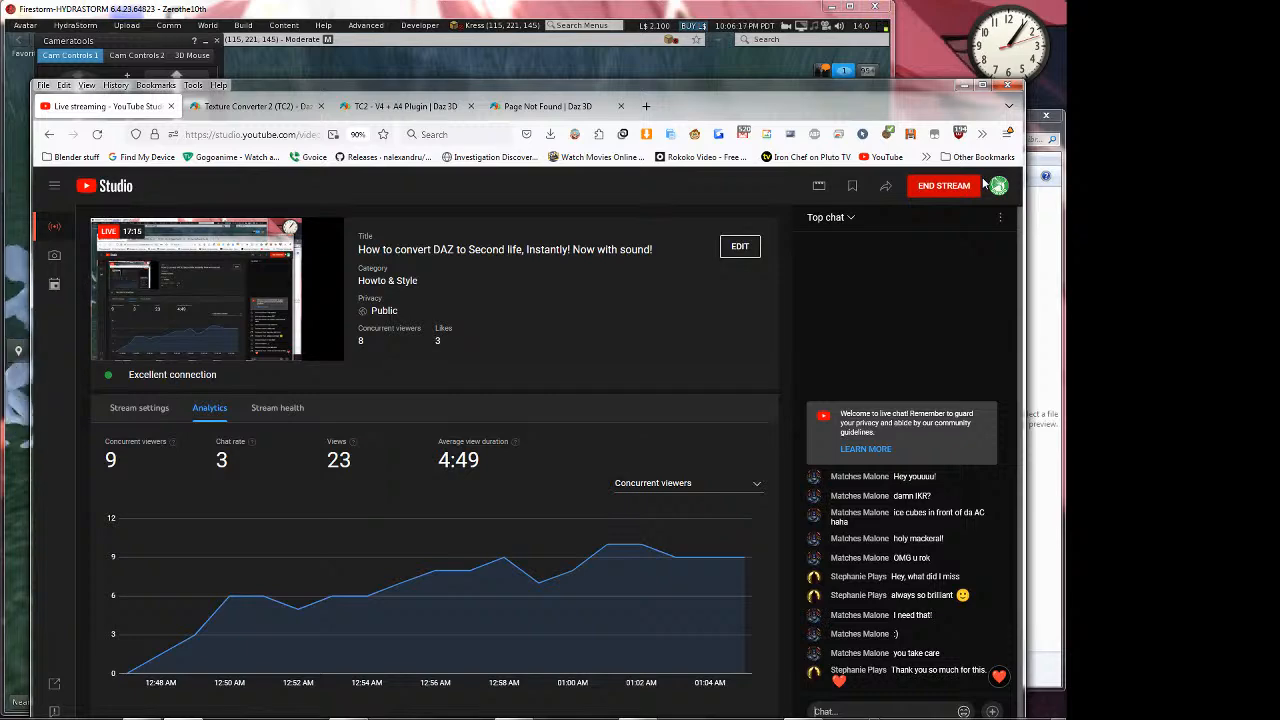
click(944, 186)
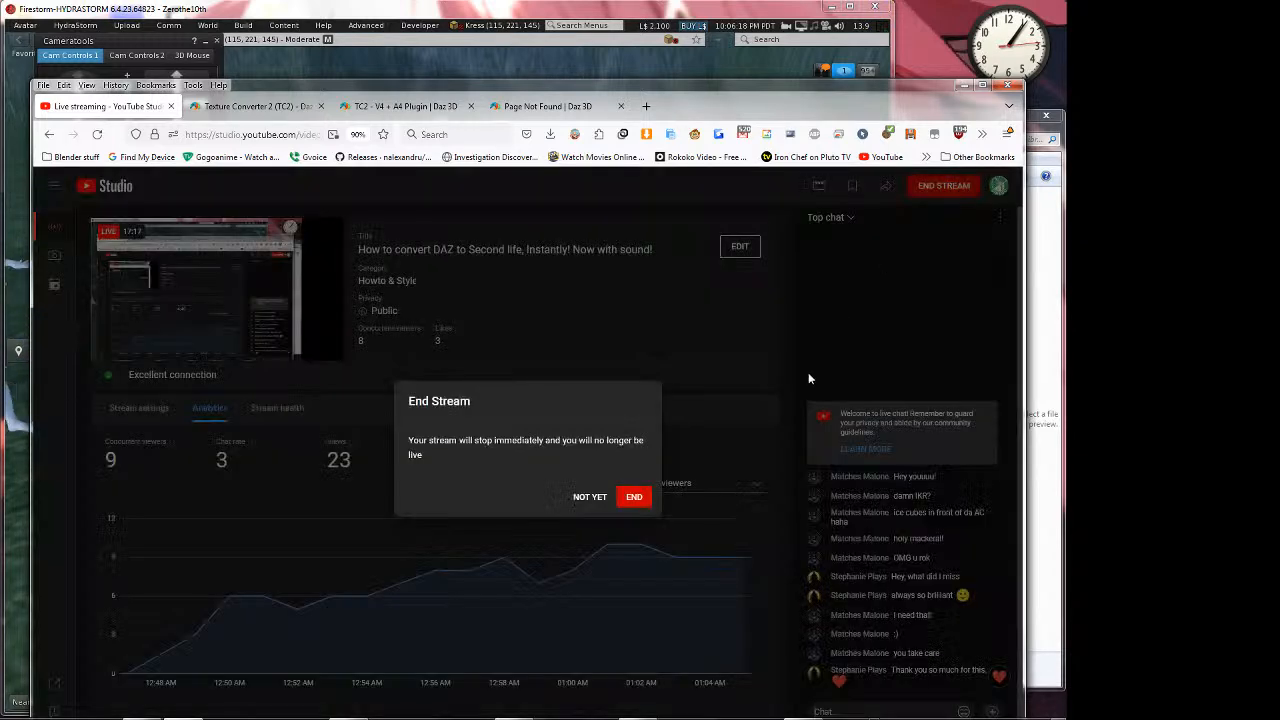